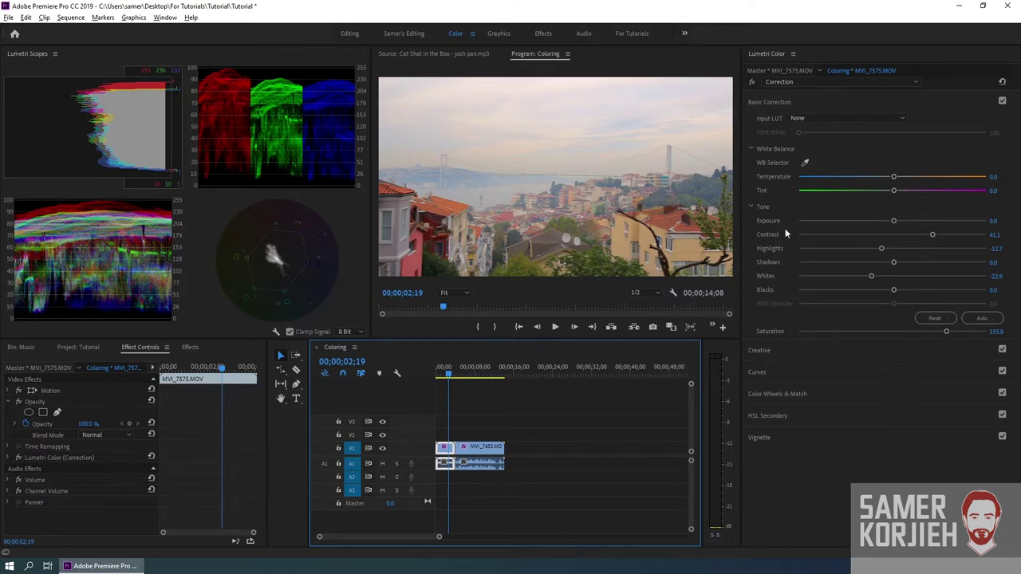
# Collapse the Color Wheels & Match section and deselect the Lumetri Color (Correction) effect.
pyautogui.click(779, 394)
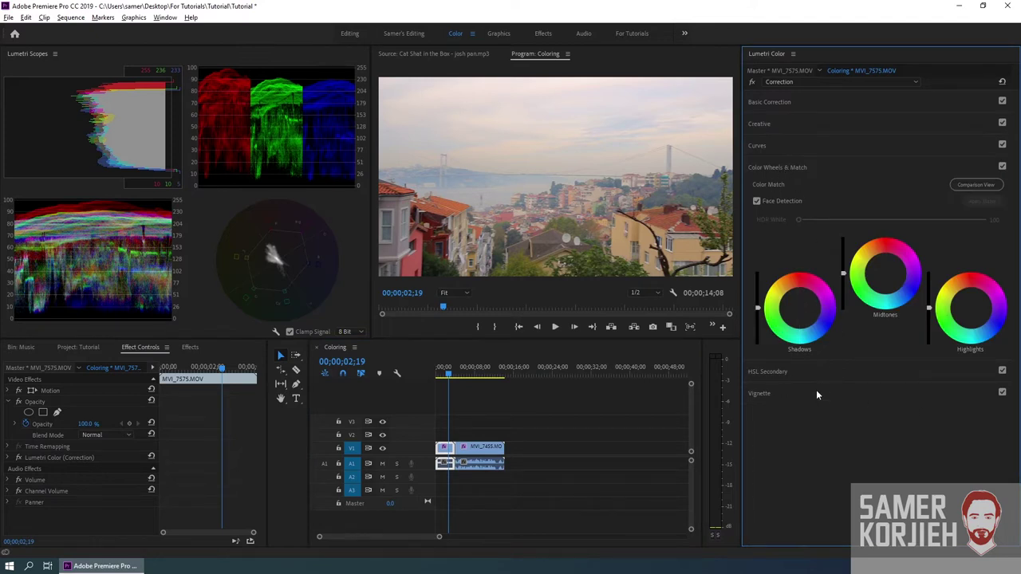
pyautogui.click(788, 166)
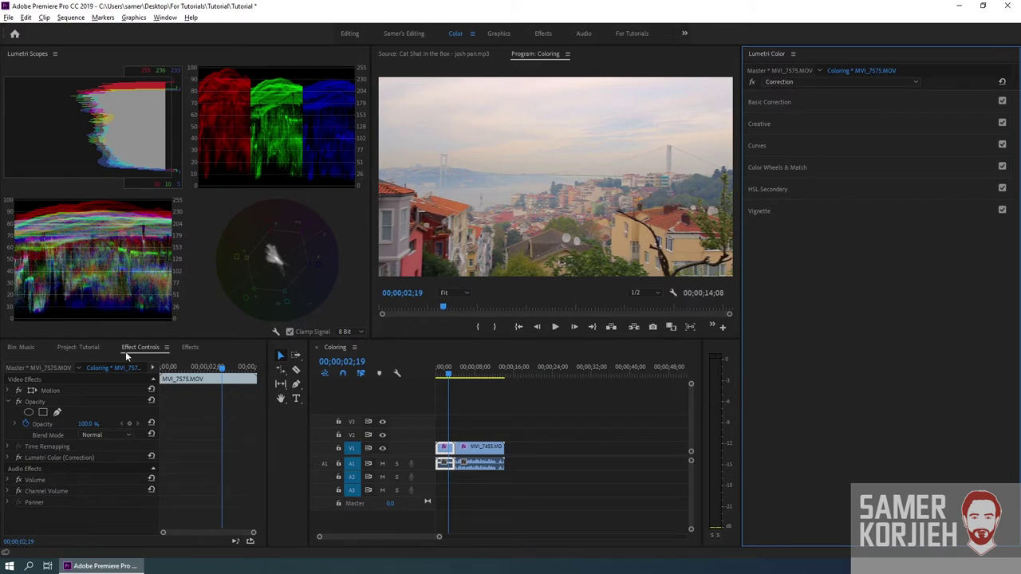
pyautogui.click(38, 458)
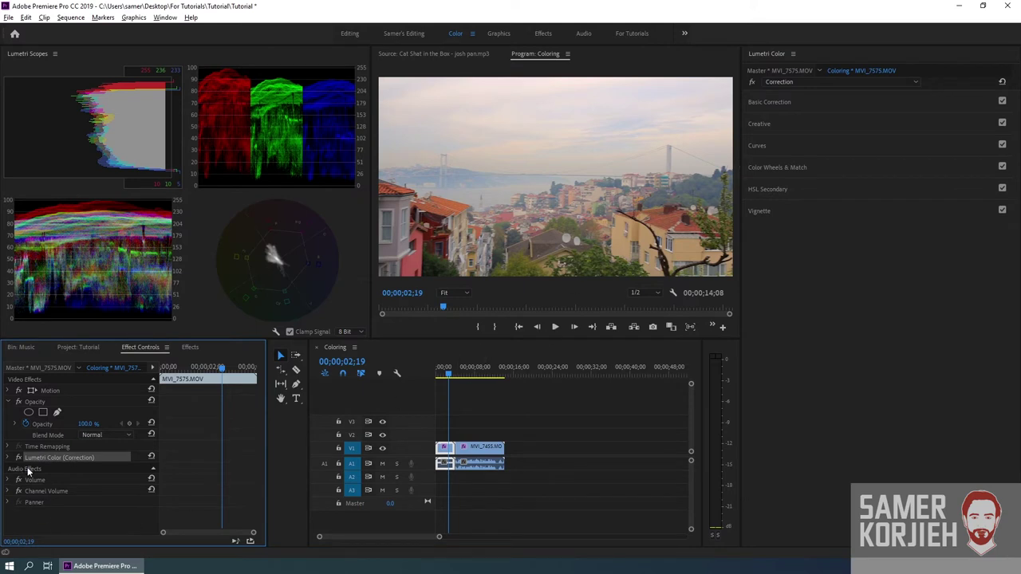
pyautogui.click(645, 403)
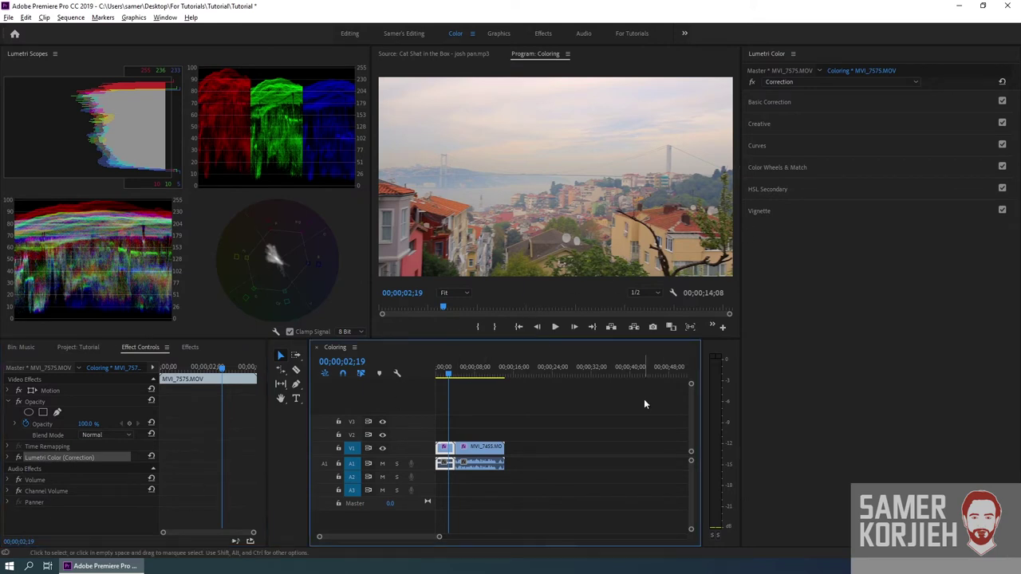
# Add a second Lumetri Color effect to the MVI_7575.MOV clip.
pyautogui.click(803, 83)
pyautogui.click(803, 107)
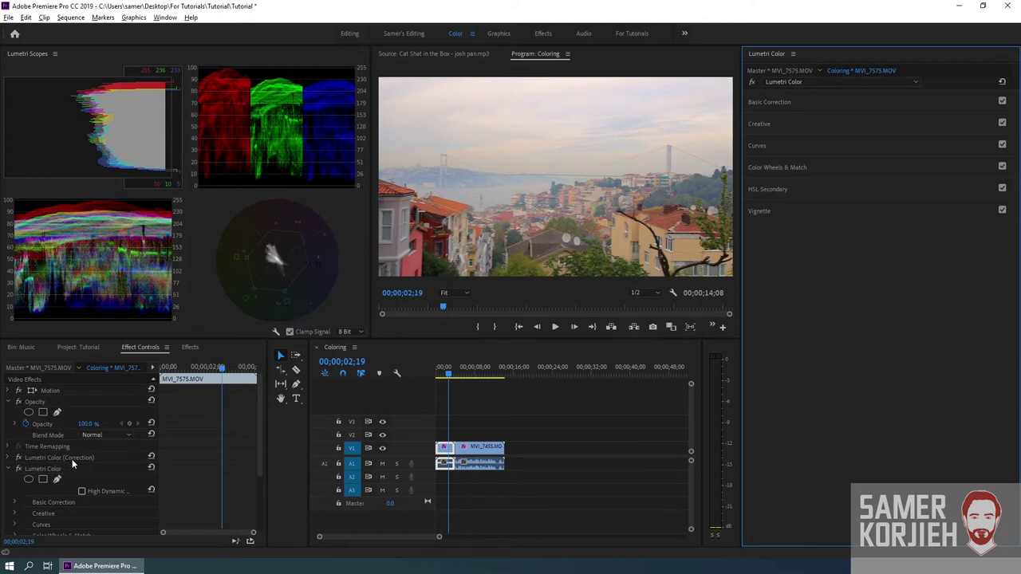
pyautogui.click(73, 460)
pyautogui.click(811, 80)
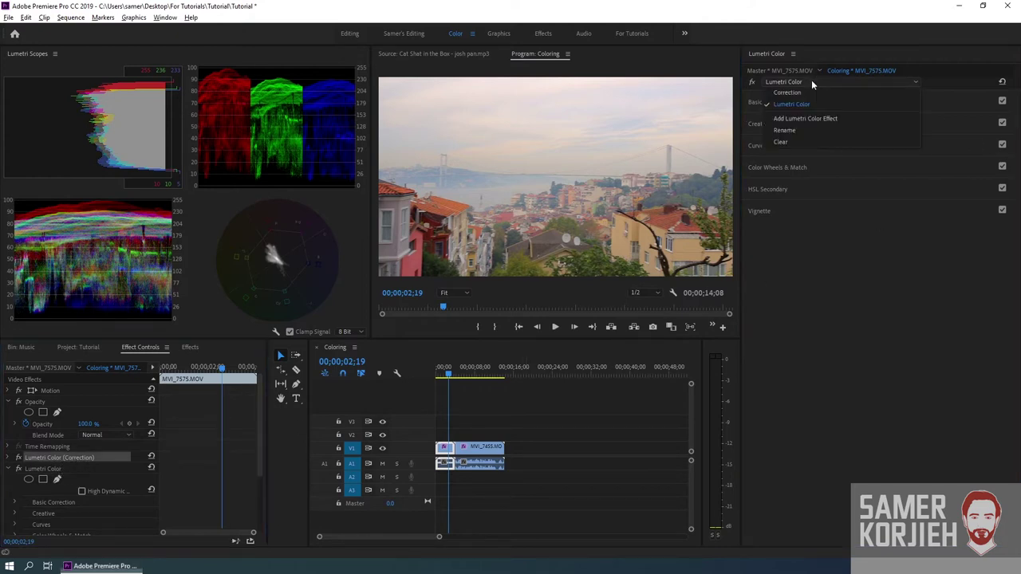
pyautogui.click(796, 125)
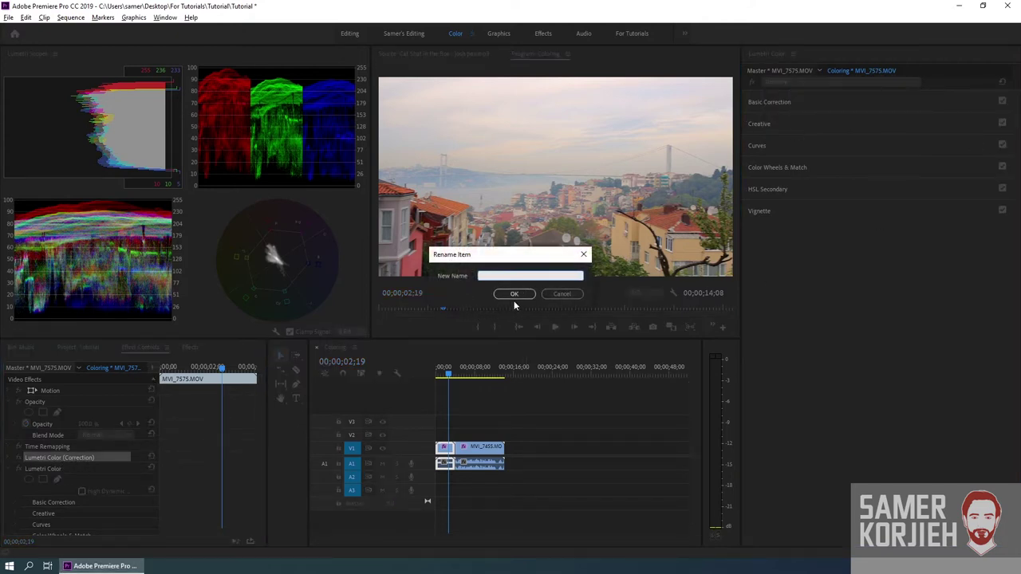
pyautogui.click(563, 293)
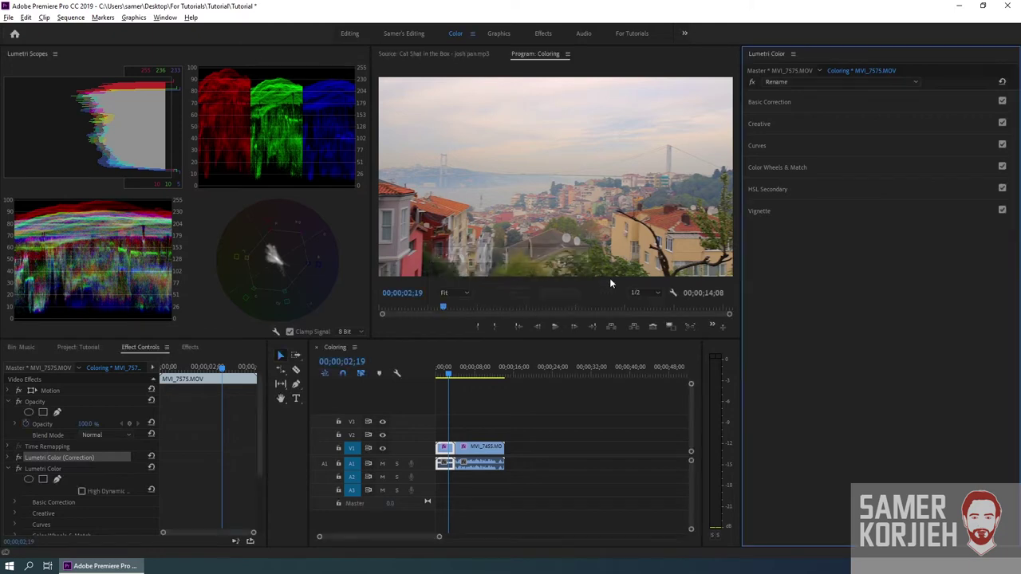
# Rename the new Lumetri Color effect to 'Grading'.
pyautogui.click(837, 82)
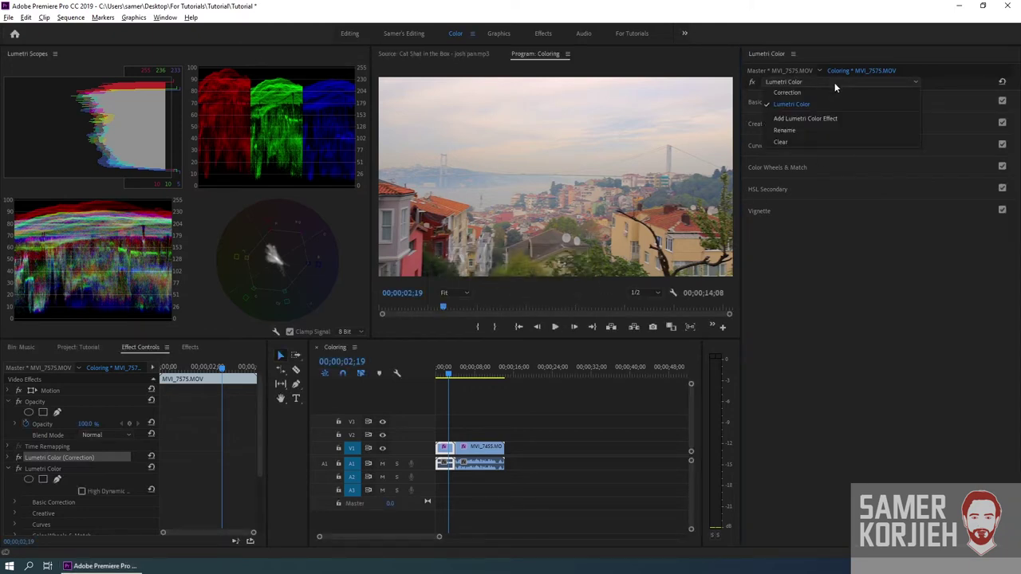
pyautogui.click(796, 94)
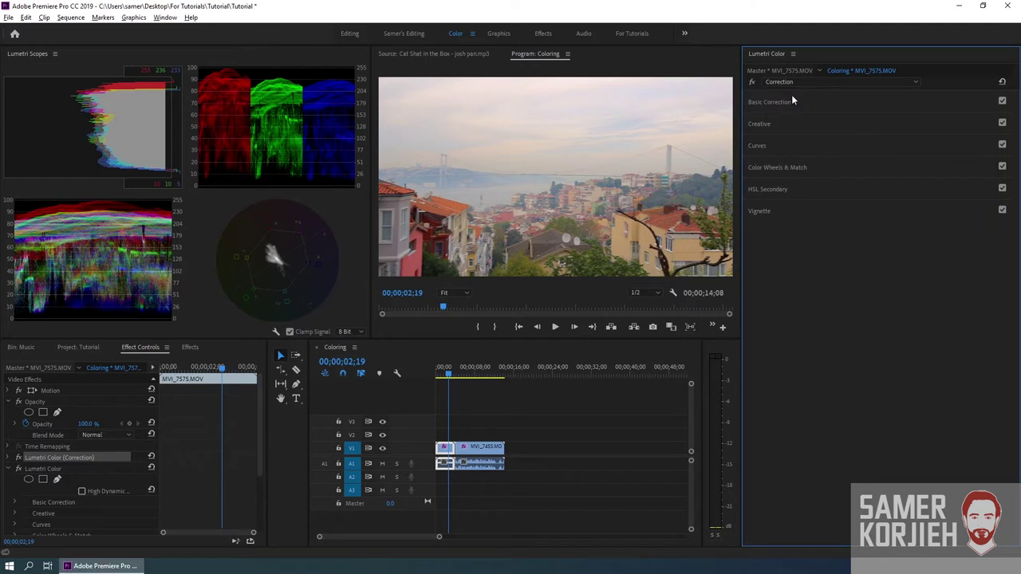
pyautogui.click(789, 82)
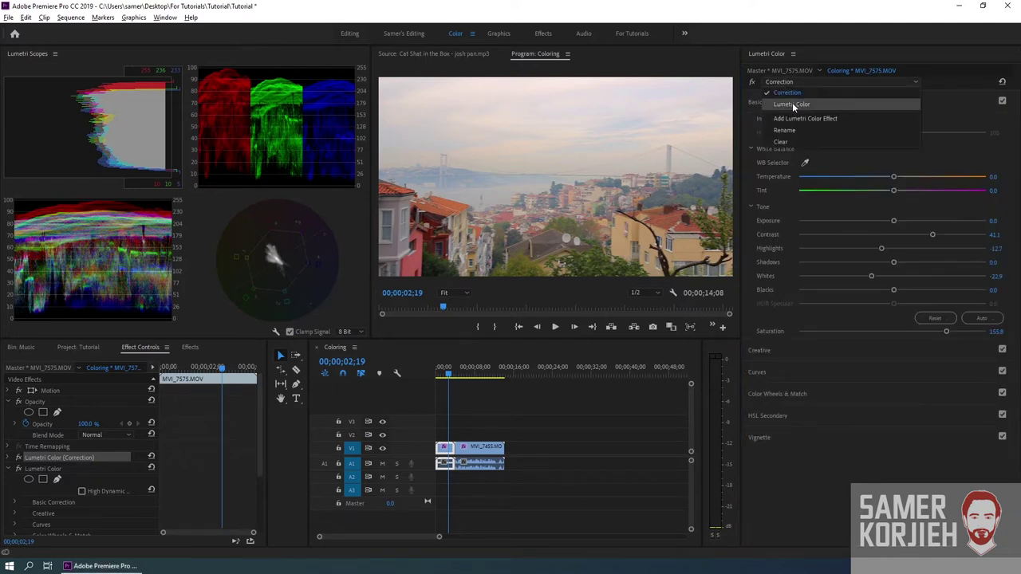
pyautogui.click(792, 102)
pyautogui.click(780, 80)
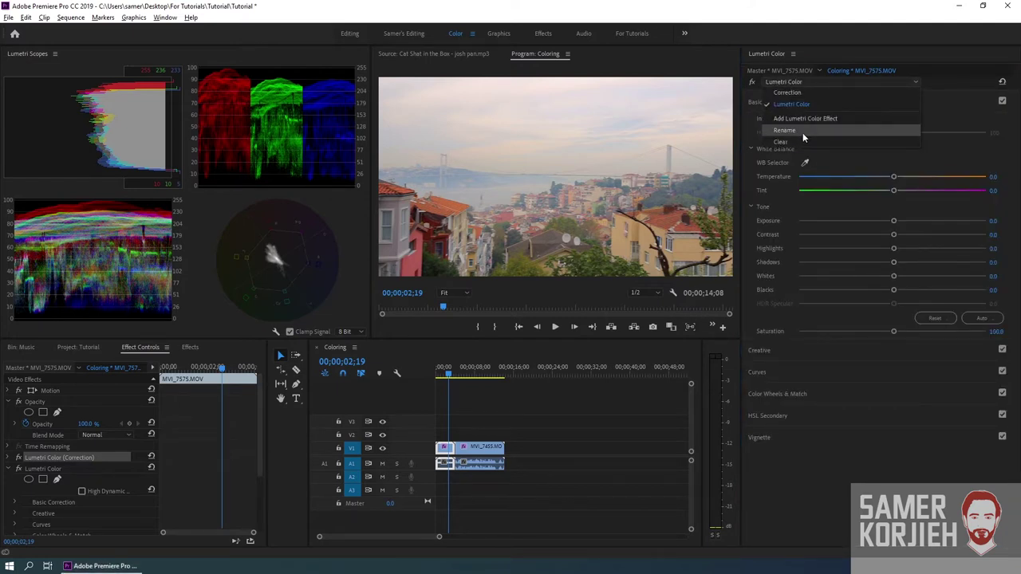
pyautogui.click(801, 131)
pyautogui.write('Grading')
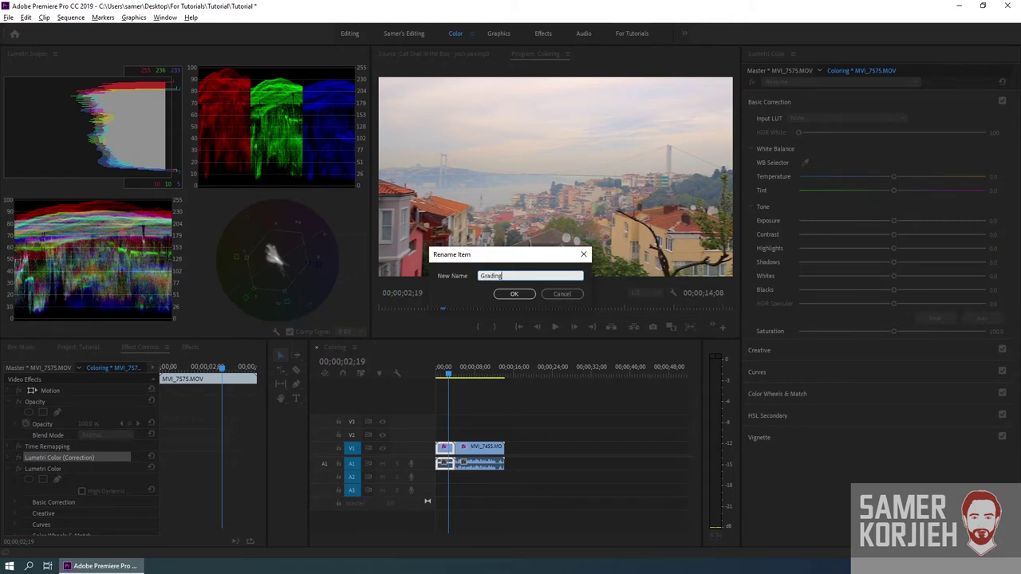
pyautogui.press('Return')
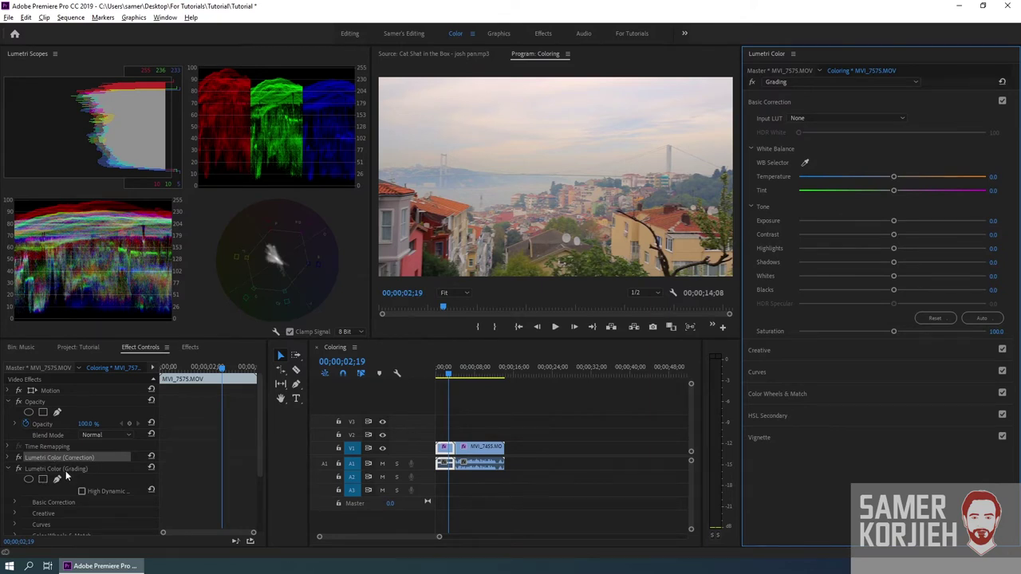
# Switch between the Correction and Grading effects to compare them, ending on Grading.
pyautogui.click(800, 83)
pyautogui.click(797, 93)
pyautogui.click(796, 82)
pyautogui.click(785, 103)
pyautogui.click(802, 83)
pyautogui.click(801, 90)
pyautogui.click(801, 81)
pyautogui.click(810, 106)
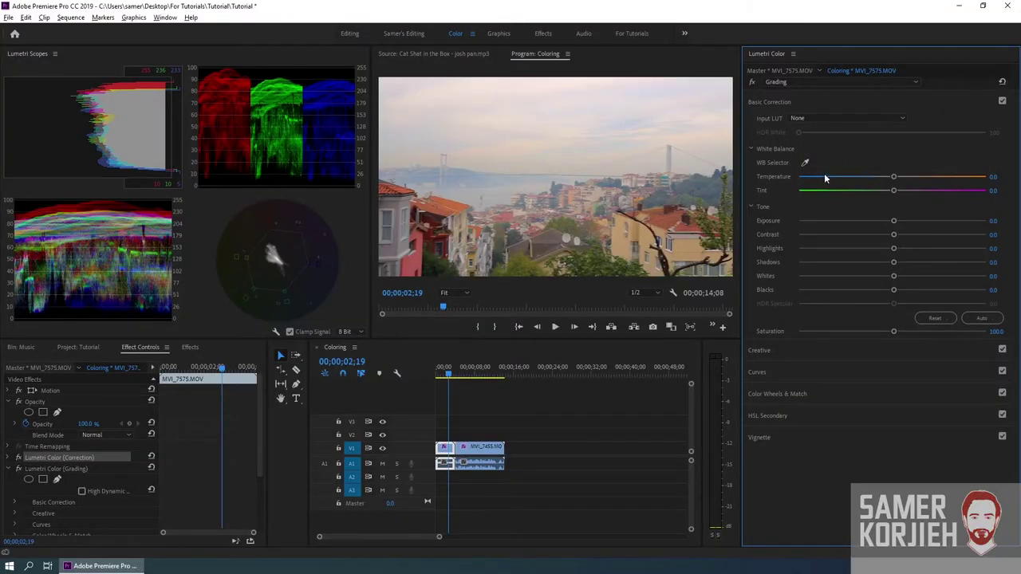
# Try Temperature and Whites at -100, reset both to 0, then pull Highlights down.
pyautogui.moveTo(825, 177); pyautogui.dragTo(774, 177)
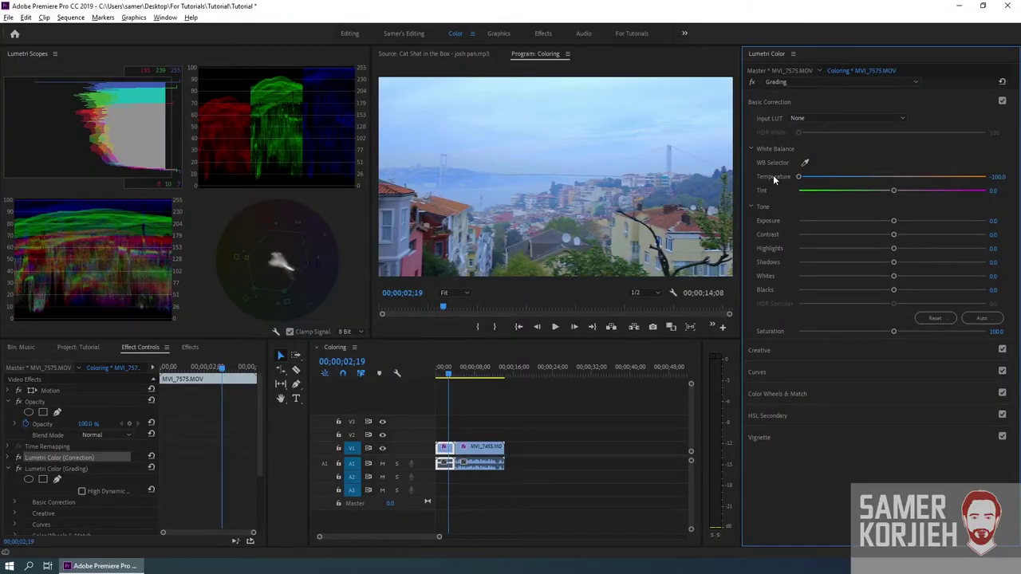
pyautogui.doubleClick(800, 178)
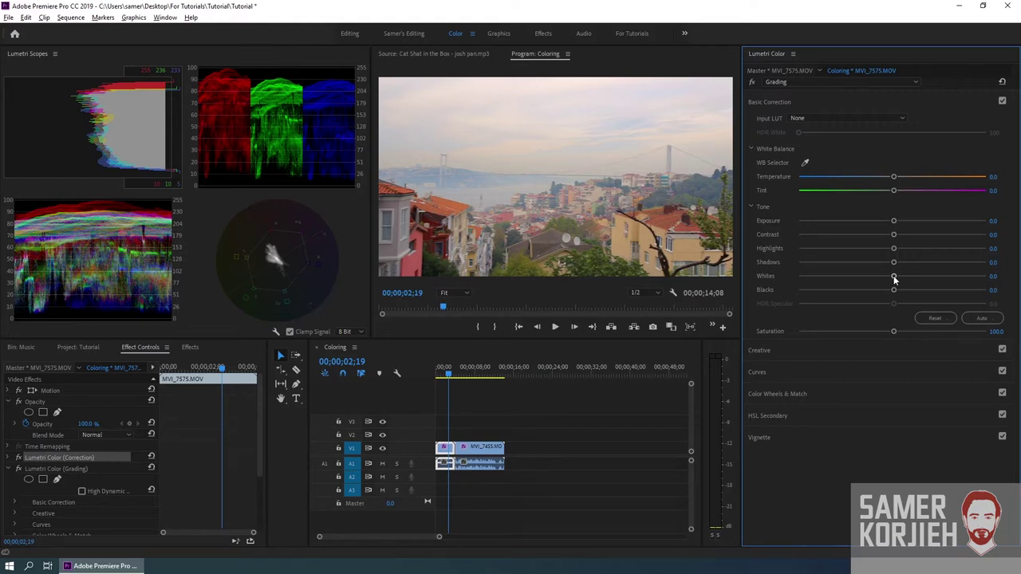
pyautogui.moveTo(894, 277); pyautogui.dragTo(799, 276)
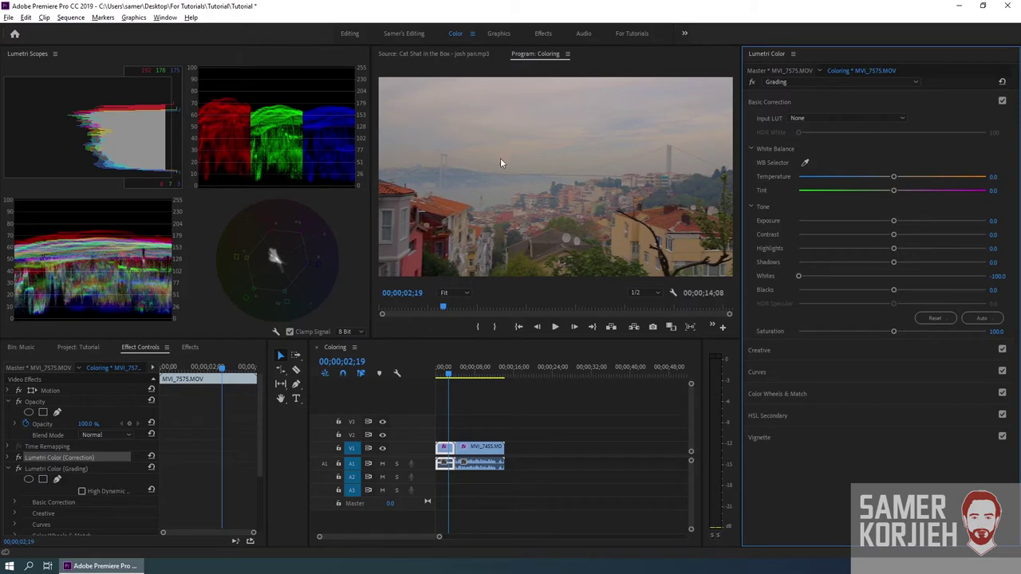
pyautogui.doubleClick(798, 276)
pyautogui.moveTo(894, 249); pyautogui.dragTo(785, 247)
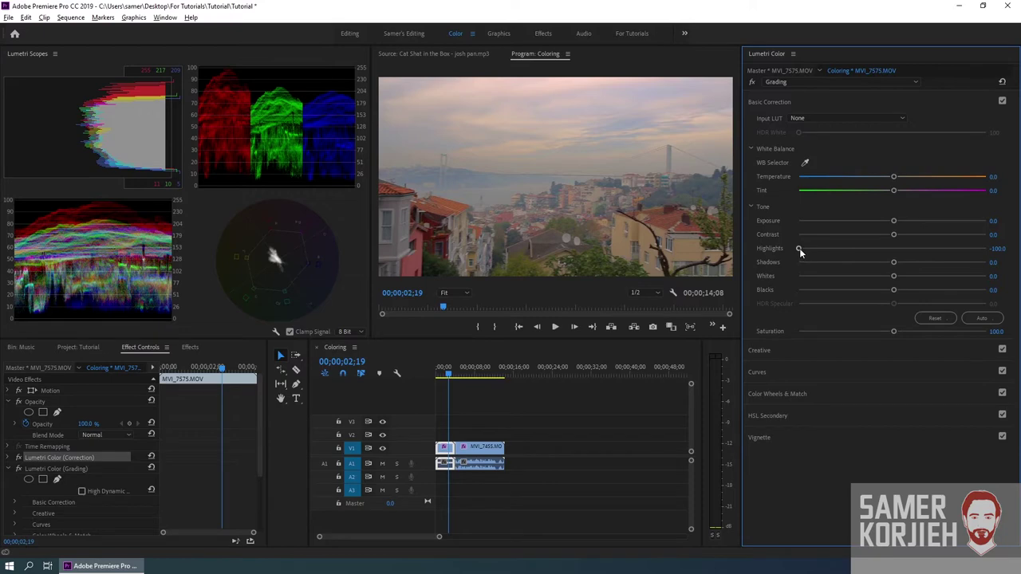
# Set Highlights -100, Shadows -61.5, Blacks -2.5 and Contrast 34.3 in Basic Correction.
pyautogui.moveTo(799, 248); pyautogui.dragTo(752, 246)
pyautogui.moveTo(894, 262)
pyautogui.mouseDown()
pyautogui.moveTo(803, 263)
pyautogui.moveTo(834, 264)
pyautogui.mouseUp()
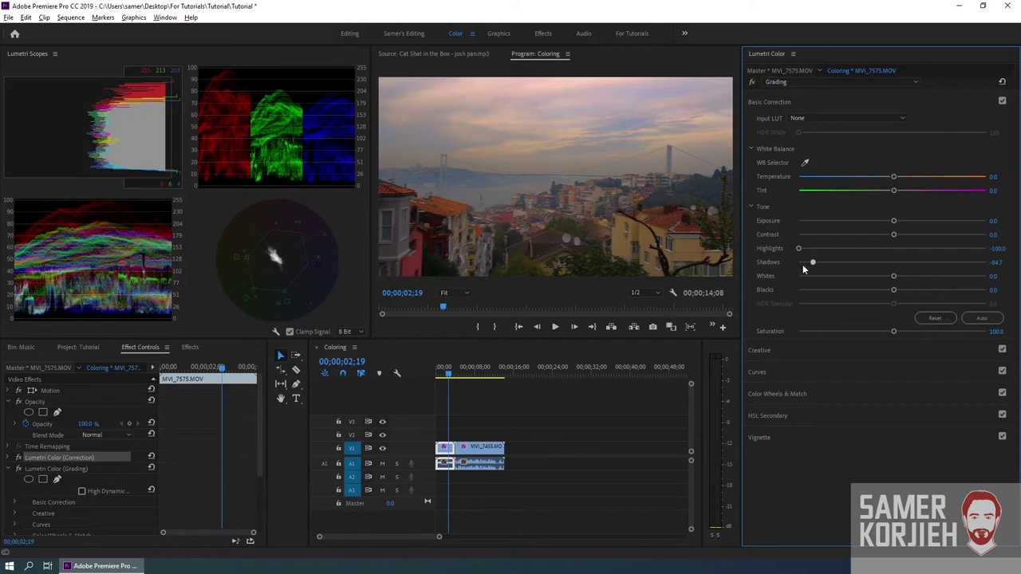
pyautogui.moveTo(833, 263); pyautogui.dragTo(834, 264)
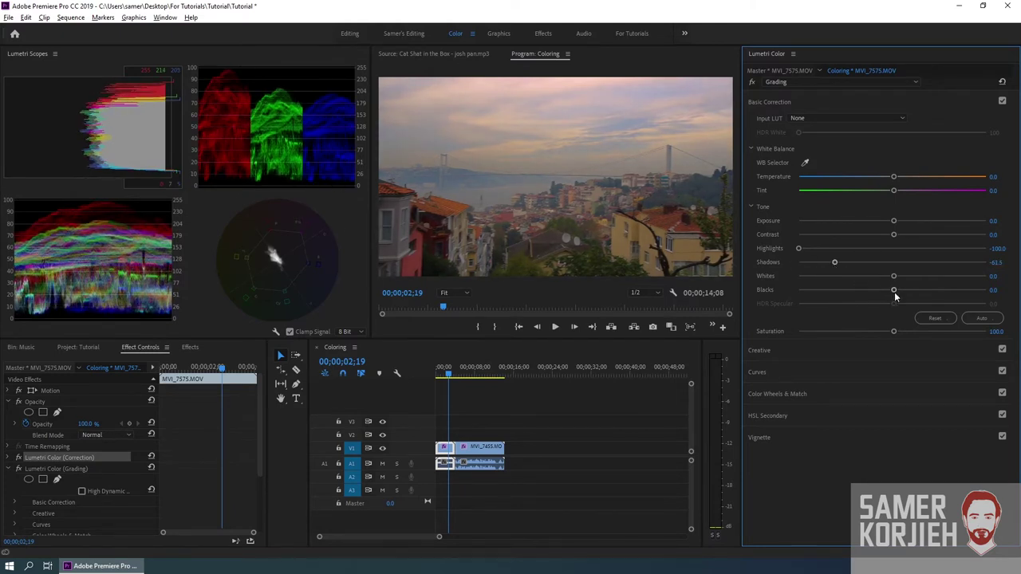
pyautogui.moveTo(894, 289); pyautogui.dragTo(894, 290)
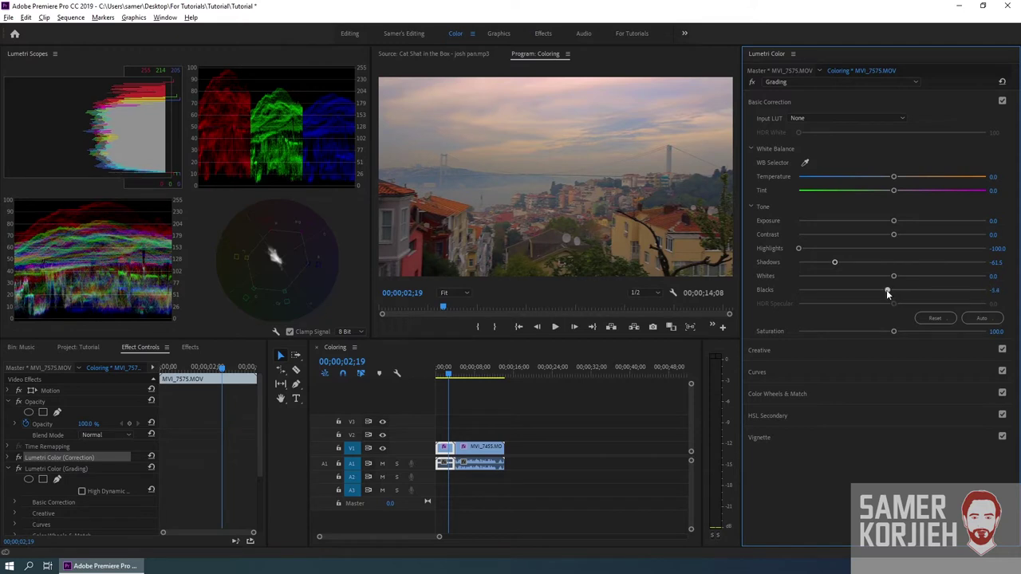
pyautogui.moveTo(883, 292); pyautogui.dragTo(889, 293)
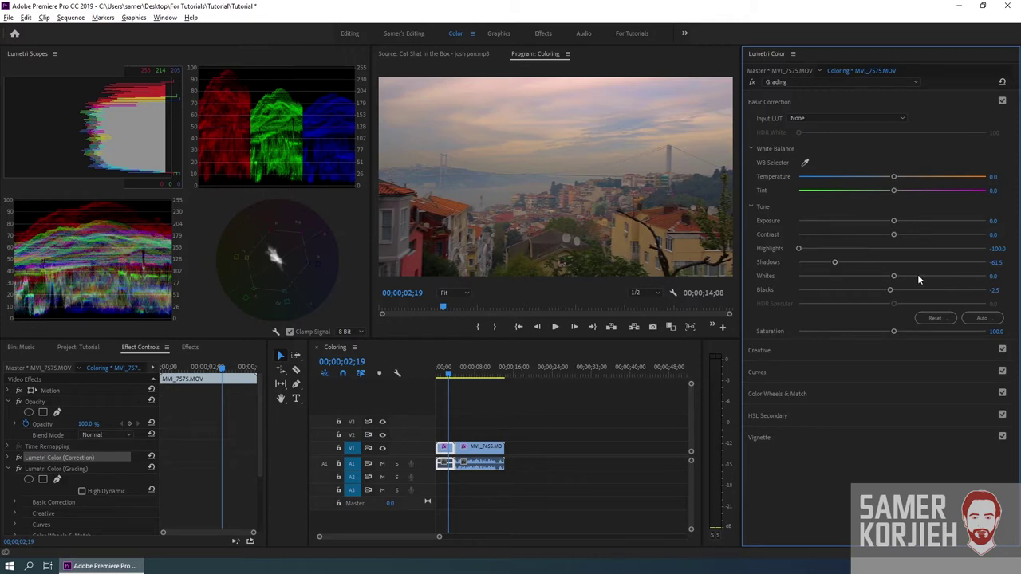
pyautogui.moveTo(894, 276); pyautogui.dragTo(894, 278)
pyautogui.moveTo(894, 237); pyautogui.dragTo(921, 236)
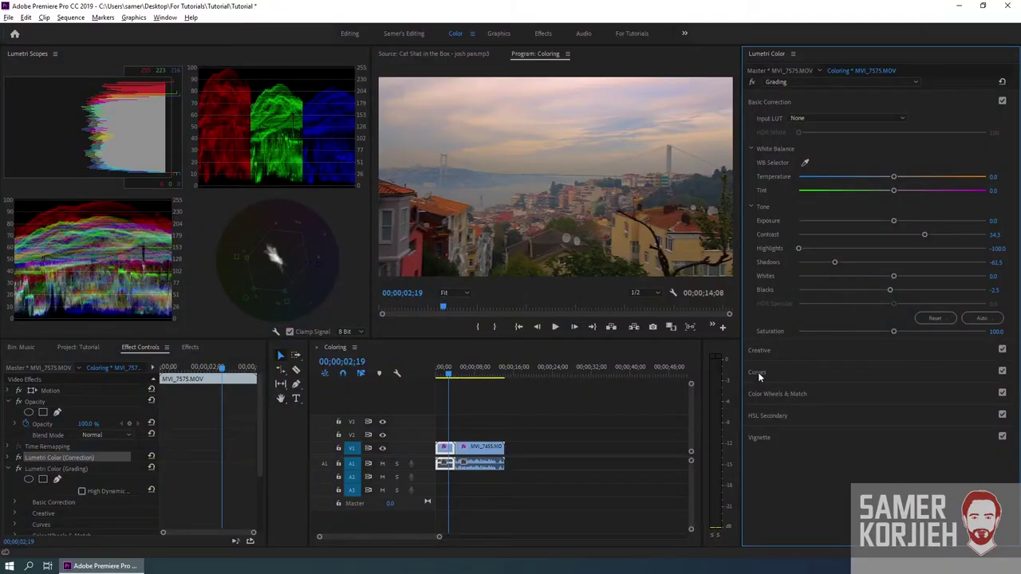
# Expand the Color Wheels & Match section, with Curves left collapsed.
pyautogui.click(758, 372)
pyautogui.click(780, 145)
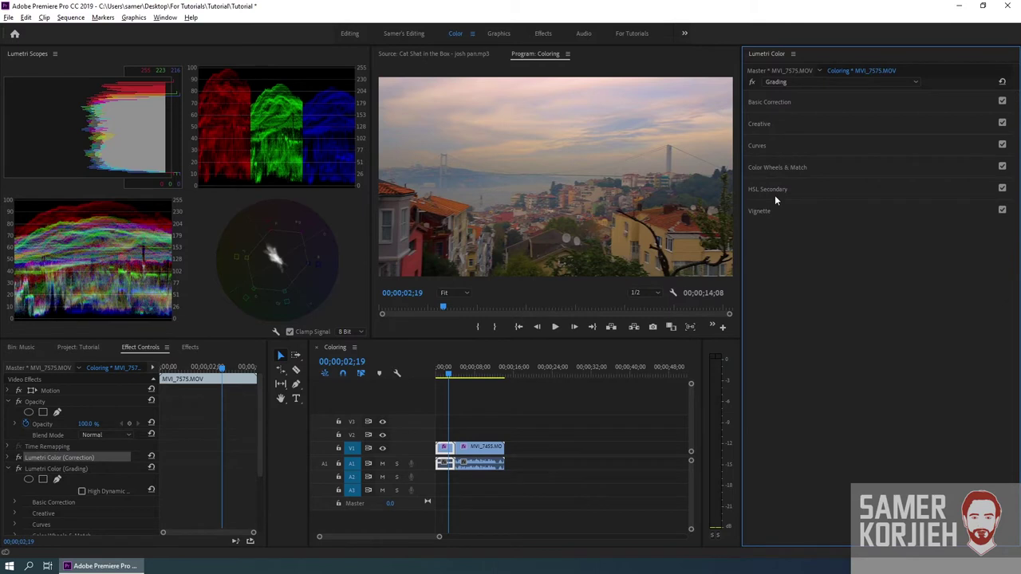
pyautogui.click(778, 169)
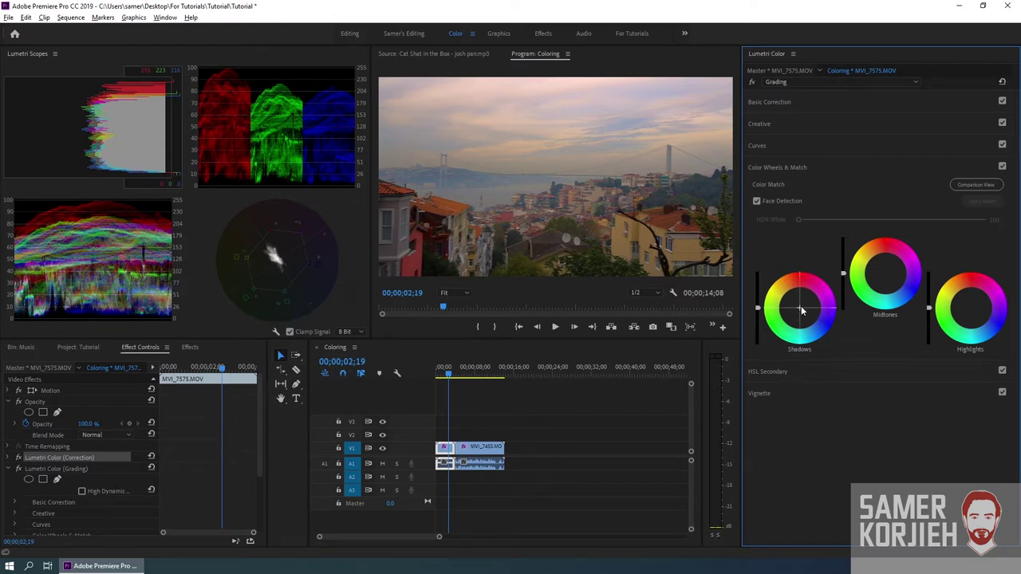
# Try magenta midtones and blue highlights tints, then reset both wheels to neutral.
pyautogui.moveTo(799, 306)
pyautogui.mouseDown()
pyautogui.moveTo(819, 337)
pyautogui.moveTo(800, 309)
pyautogui.mouseUp()
pyautogui.moveTo(885, 276); pyautogui.dragTo(899, 294)
pyautogui.doubleClick(889, 282)
pyautogui.moveTo(971, 310)
pyautogui.mouseDown()
pyautogui.moveTo(981, 324)
pyautogui.moveTo(953, 283)
pyautogui.mouseUp()
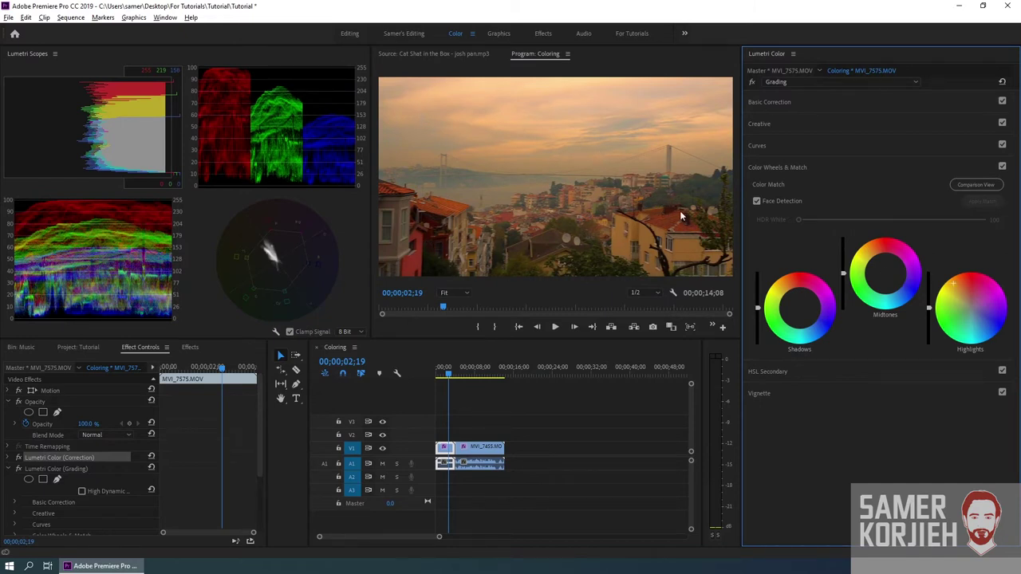
pyautogui.doubleClick(955, 283)
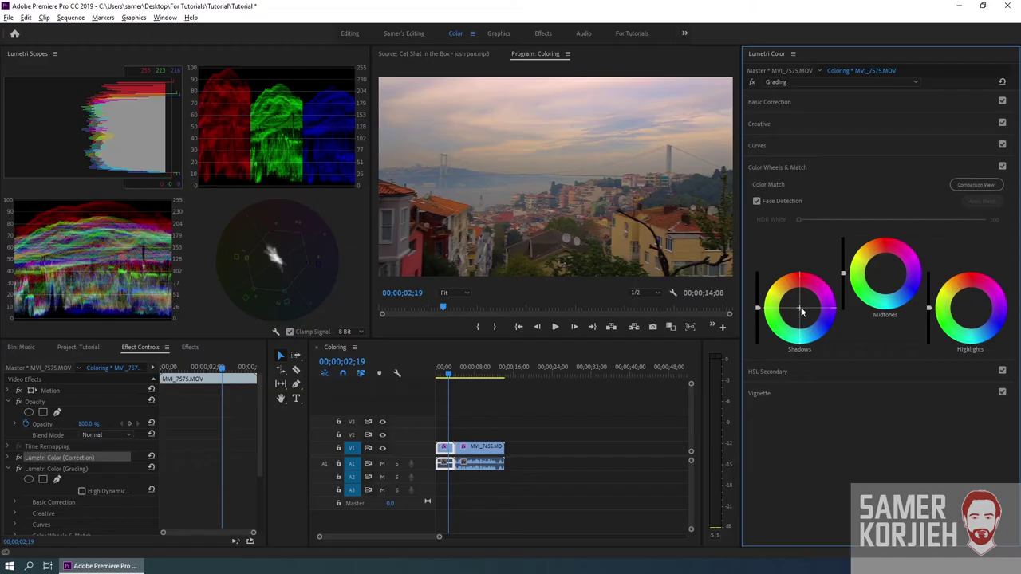
pyautogui.moveTo(801, 311); pyautogui.dragTo(807, 319)
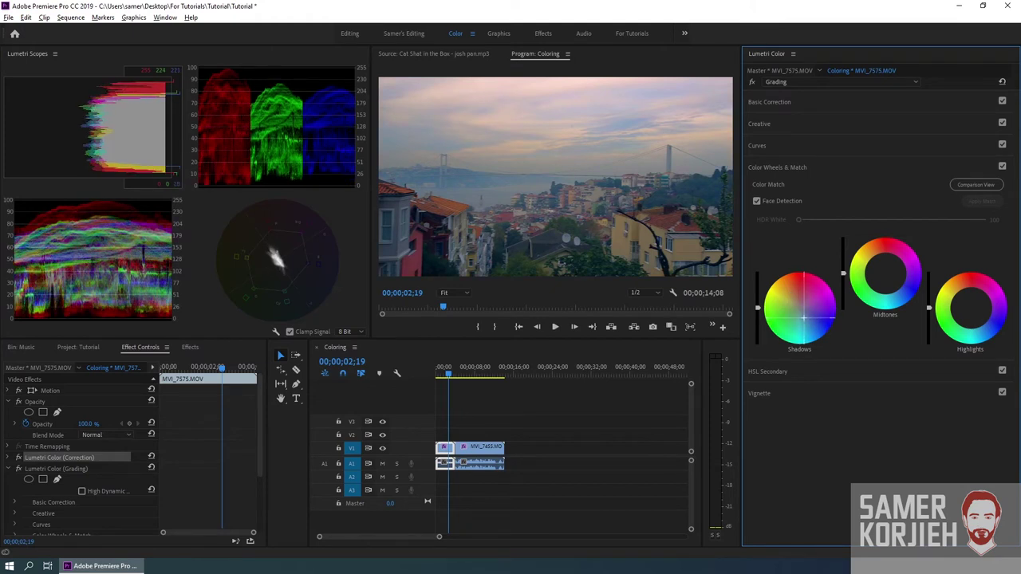
pyautogui.moveTo(969, 309); pyautogui.dragTo(958, 308)
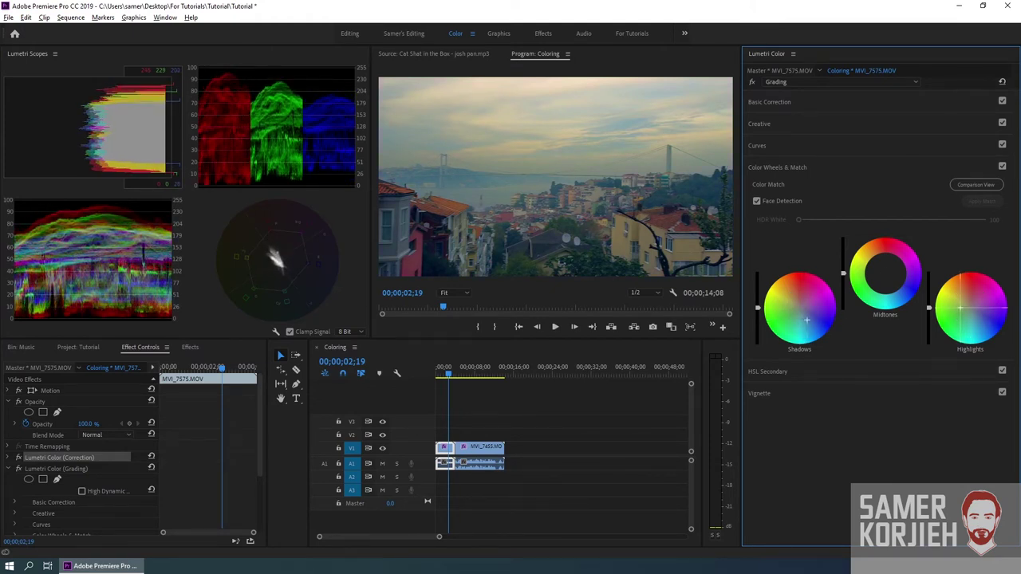
pyautogui.doubleClick(967, 311)
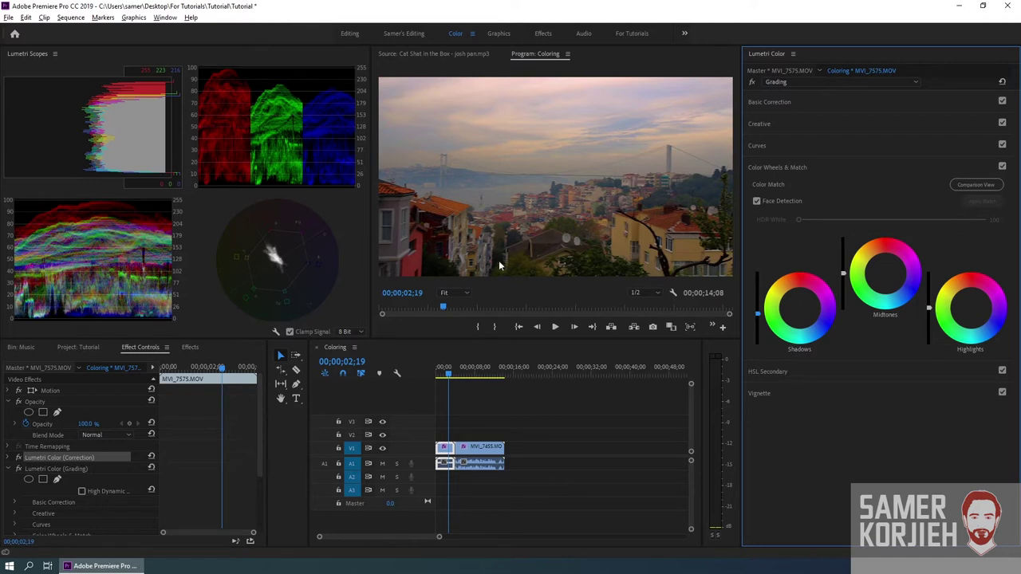
# Darken the shadows with the Shadows wheel slider, then tweak midtones and highlights brightness.
pyautogui.moveTo(757, 314); pyautogui.dragTo(758, 322)
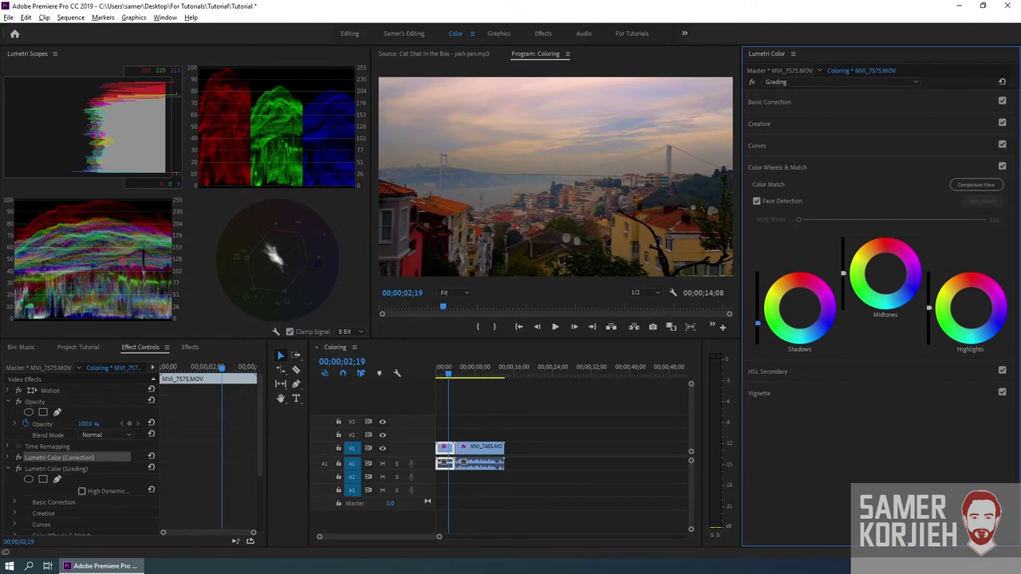
pyautogui.moveTo(757, 321)
pyautogui.mouseDown()
pyautogui.moveTo(758, 333)
pyautogui.moveTo(757, 272)
pyautogui.mouseUp()
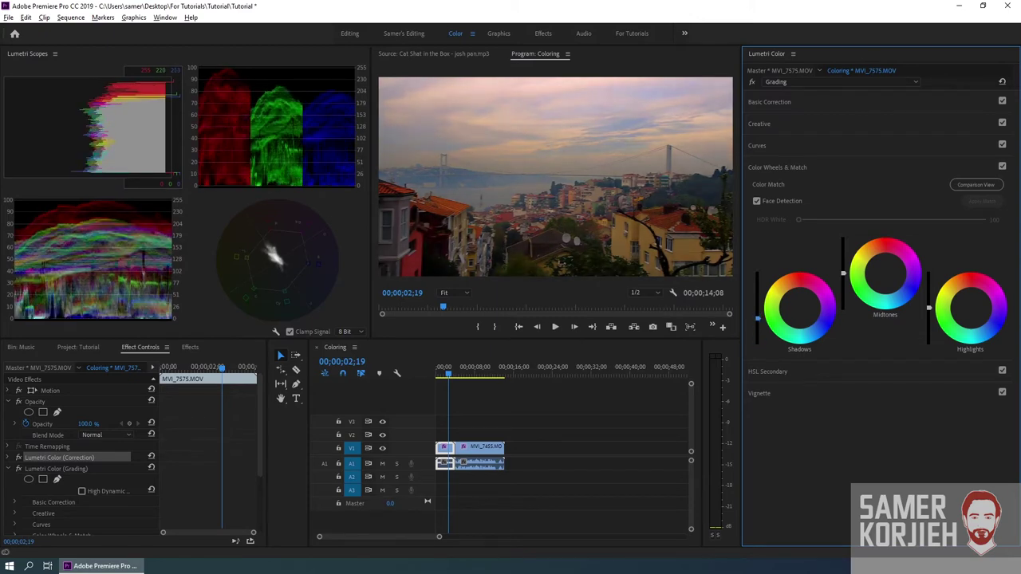
pyautogui.moveTo(758, 277); pyautogui.dragTo(757, 307)
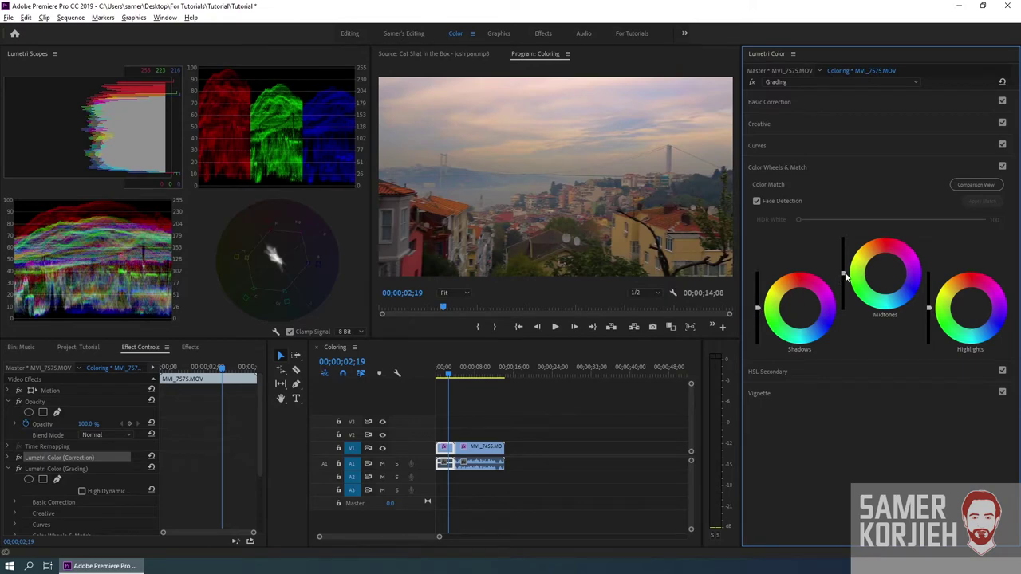
pyautogui.moveTo(844, 275); pyautogui.dragTo(843, 271)
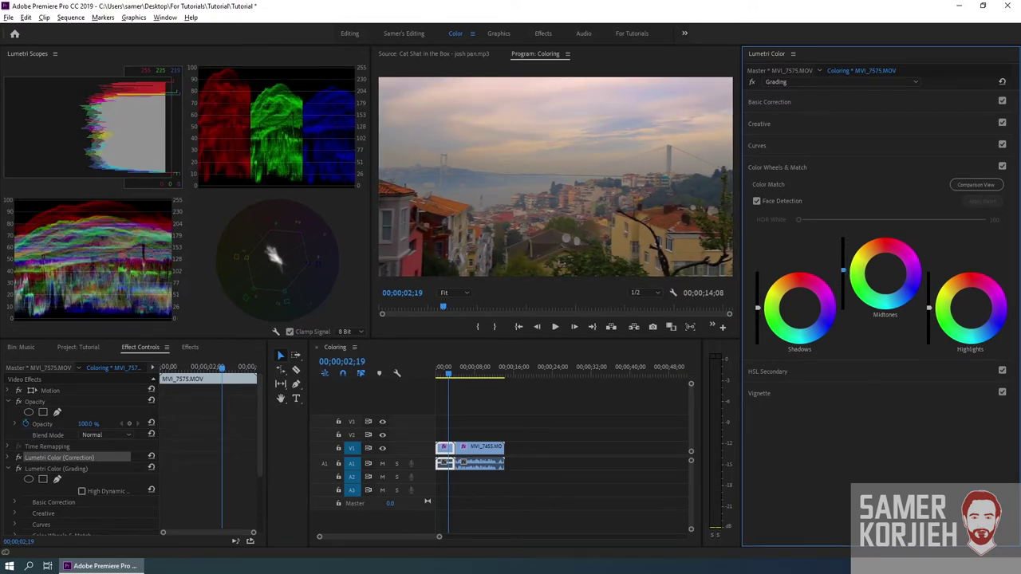
pyautogui.moveTo(929, 308); pyautogui.dragTo(929, 308)
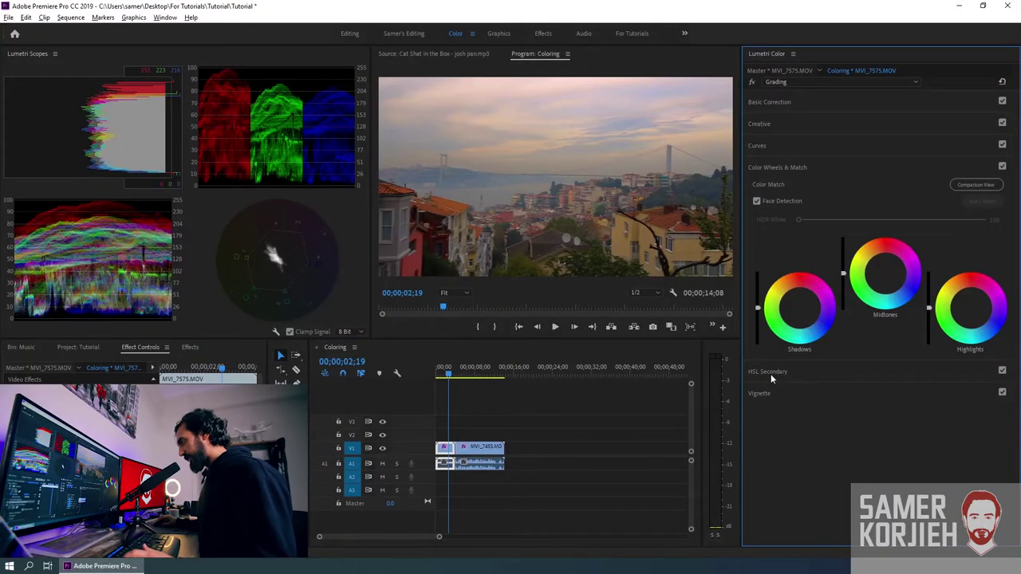
# Push the Shadows, Midtones and Highlights wheels toward blue, then show HSL Secondary.
pyautogui.click(770, 374)
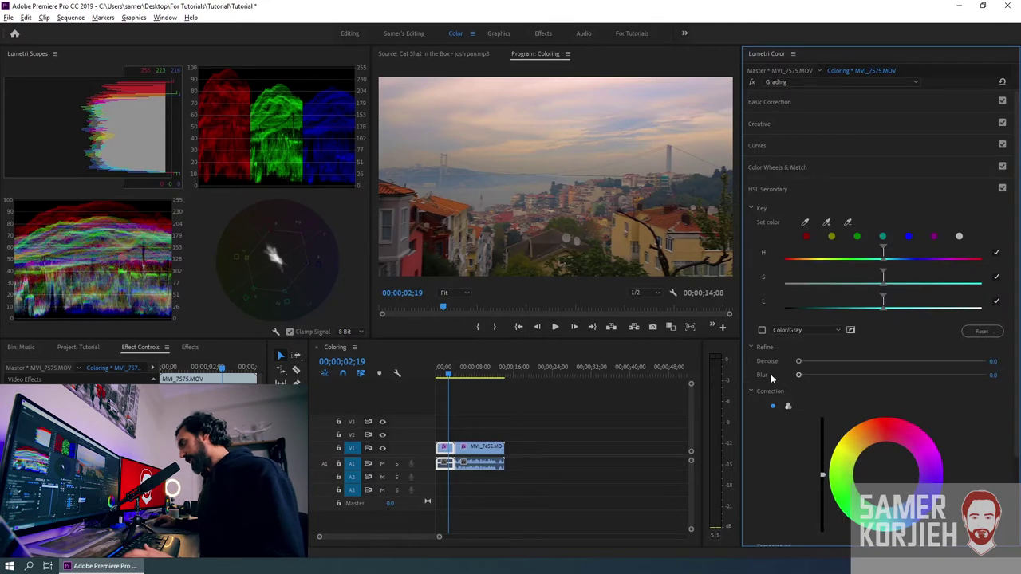
pyautogui.click(759, 188)
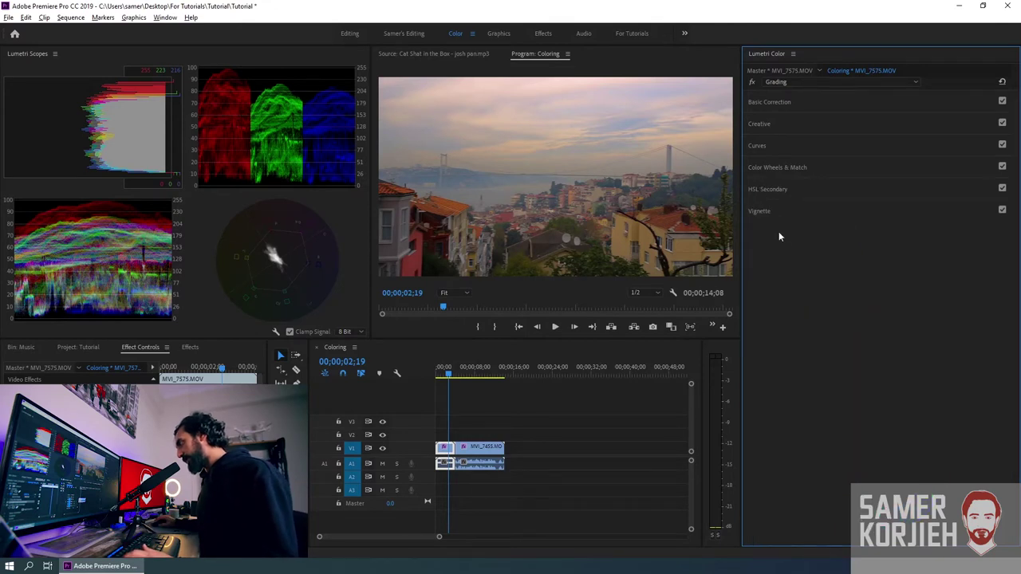
pyautogui.click(759, 168)
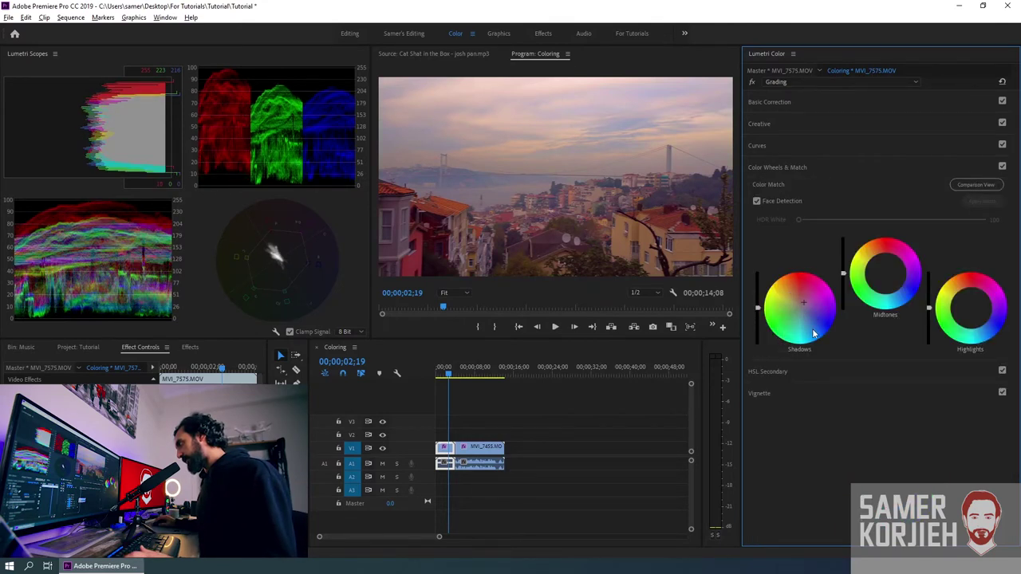
pyautogui.moveTo(813, 333); pyautogui.dragTo(812, 327)
pyautogui.moveTo(895, 298); pyautogui.dragTo(895, 292)
pyautogui.moveTo(971, 309); pyautogui.dragTo(985, 331)
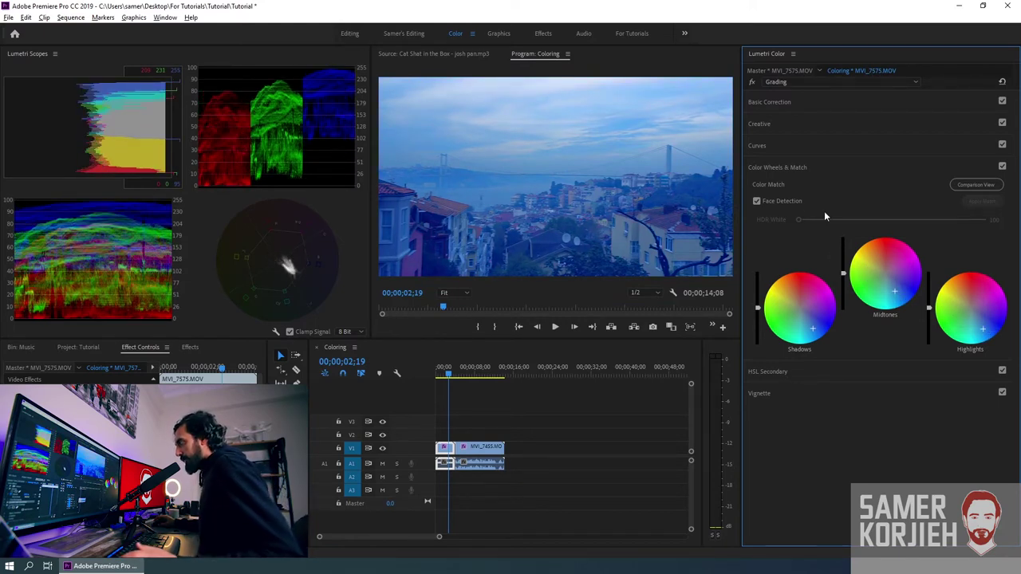
pyautogui.click(771, 372)
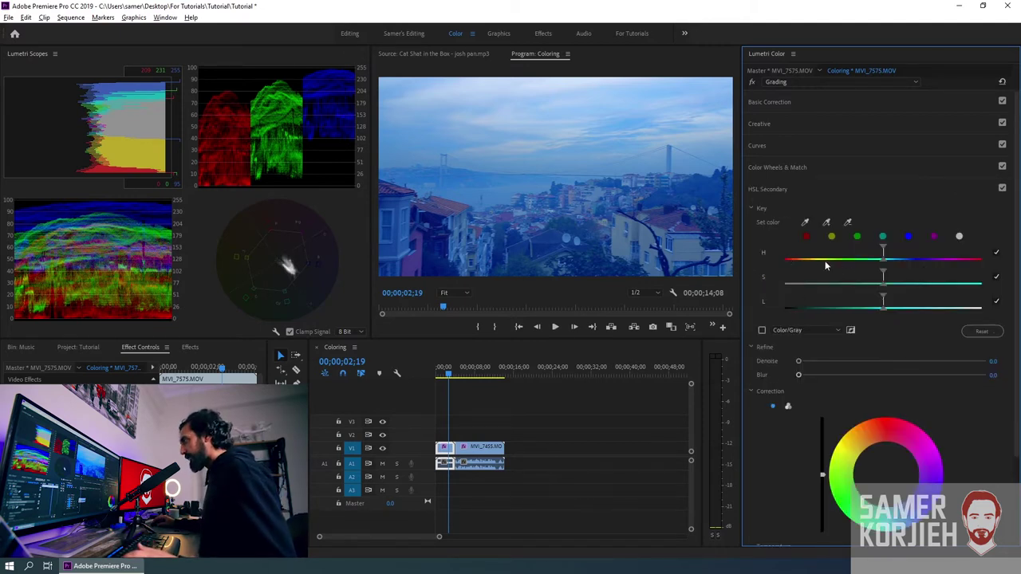
pyautogui.click(804, 222)
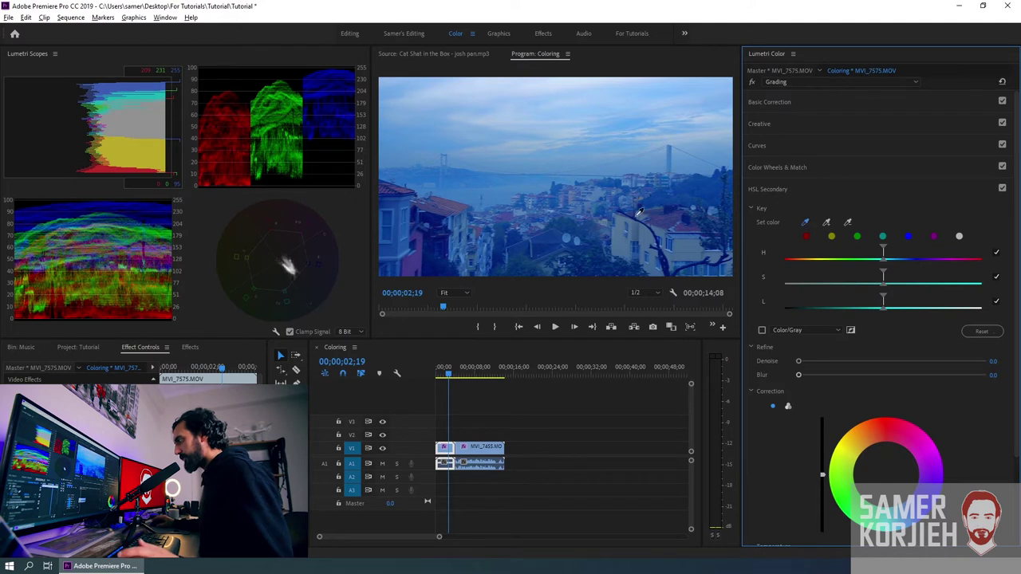
# Sample blue tones from the Program monitor for the key, adding samples and previewing on grey.
pyautogui.click(460, 202)
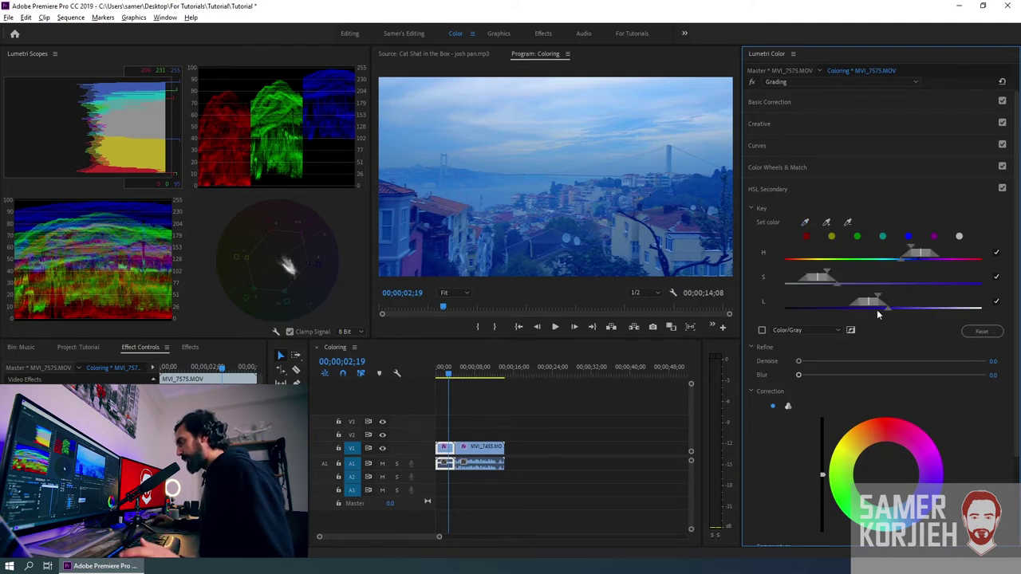
pyautogui.click(762, 330)
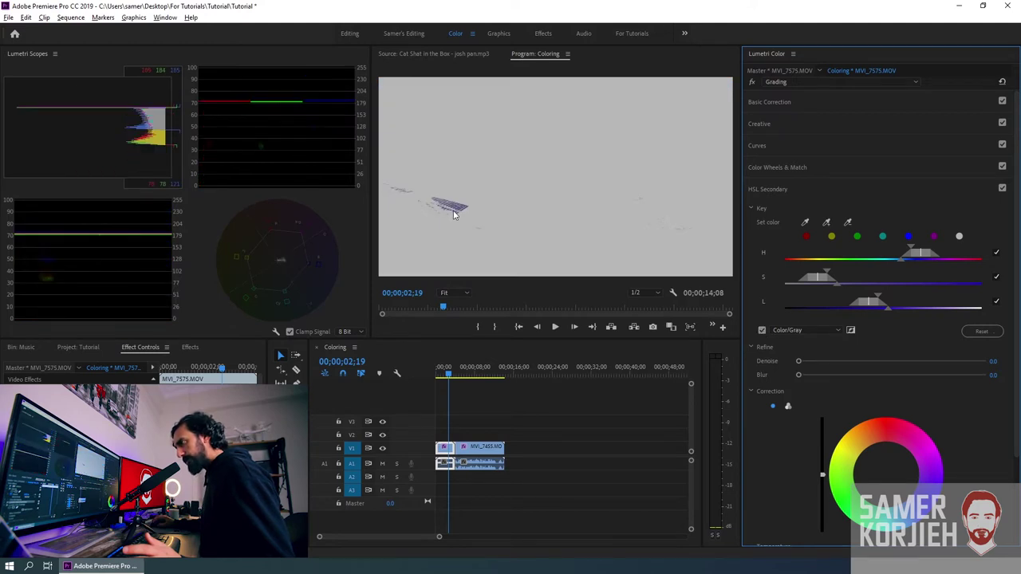
pyautogui.click(761, 330)
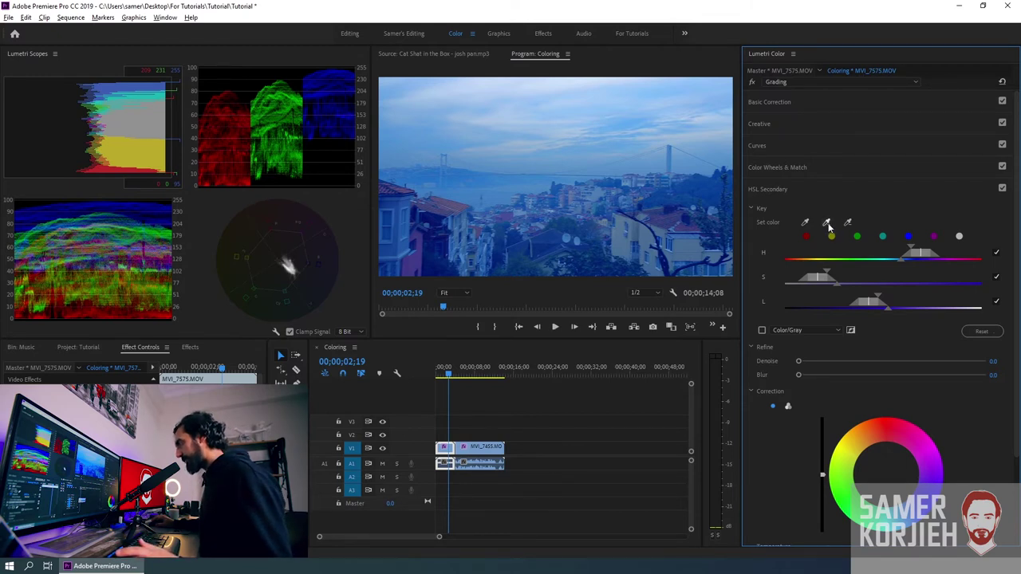
pyautogui.click(684, 224)
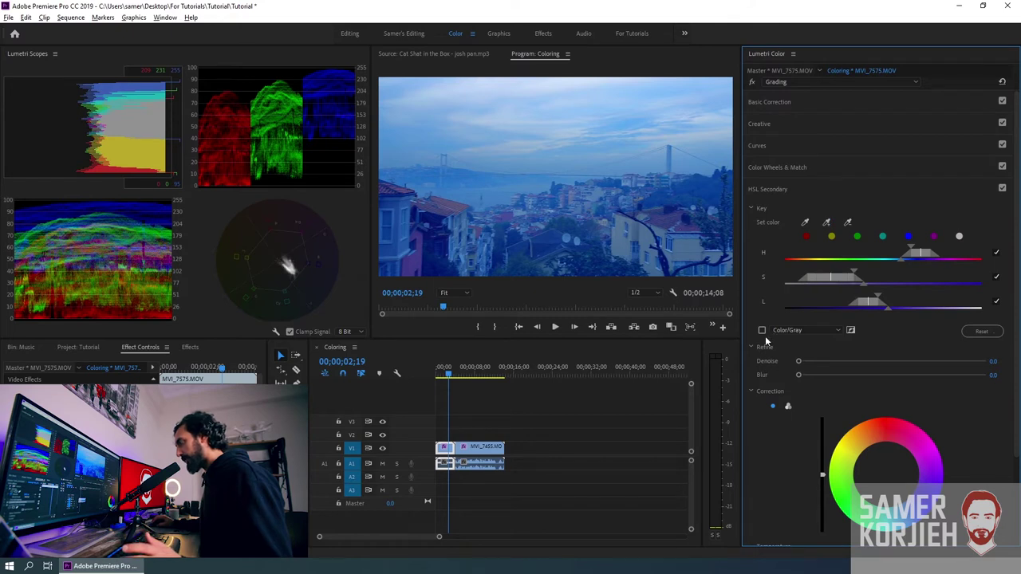
pyautogui.click(761, 330)
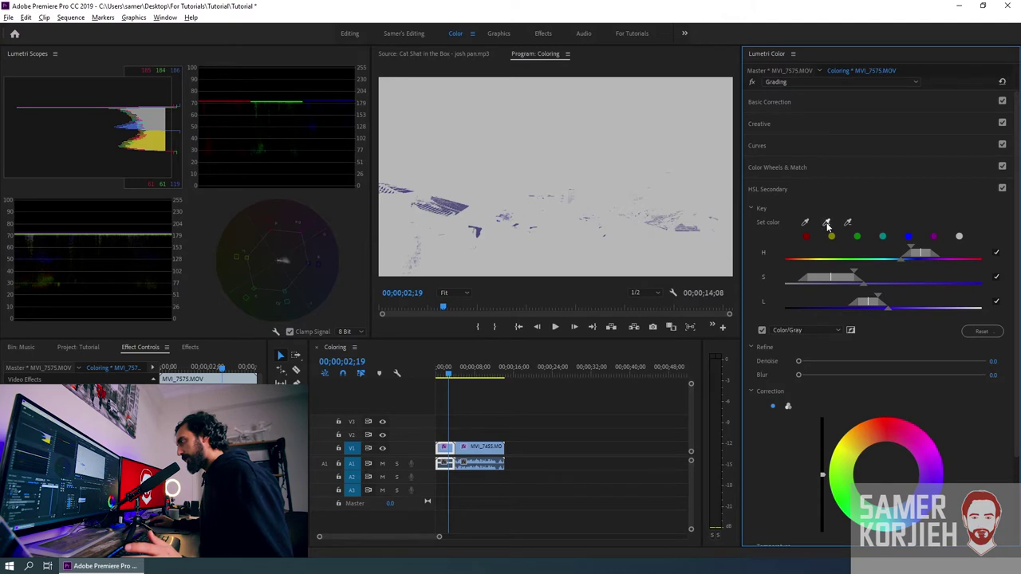
pyautogui.click(458, 211)
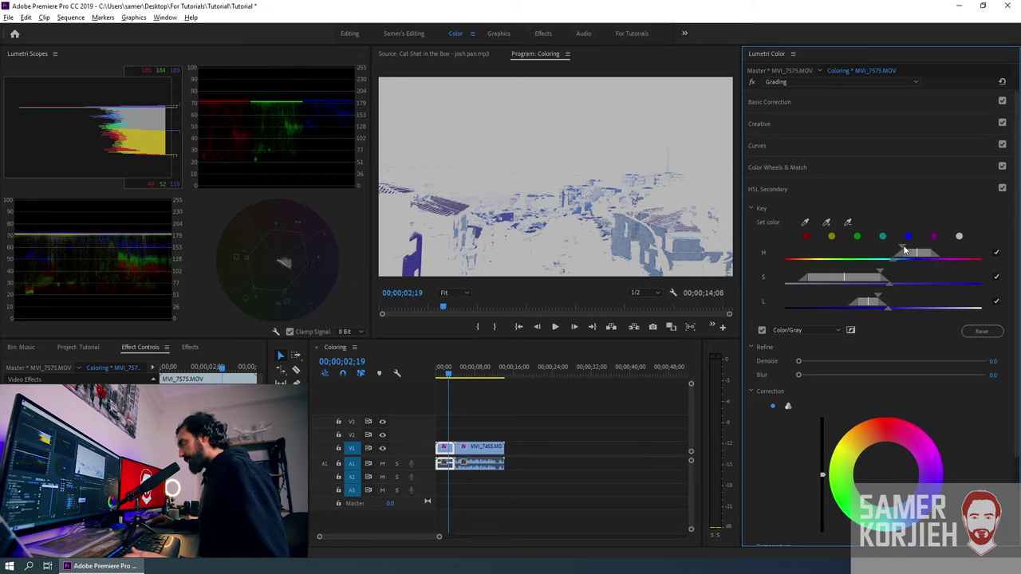
# Refine the HSL Secondary hue range to tightly isolate the blue tones.
pyautogui.moveTo(901, 245); pyautogui.dragTo(914, 257)
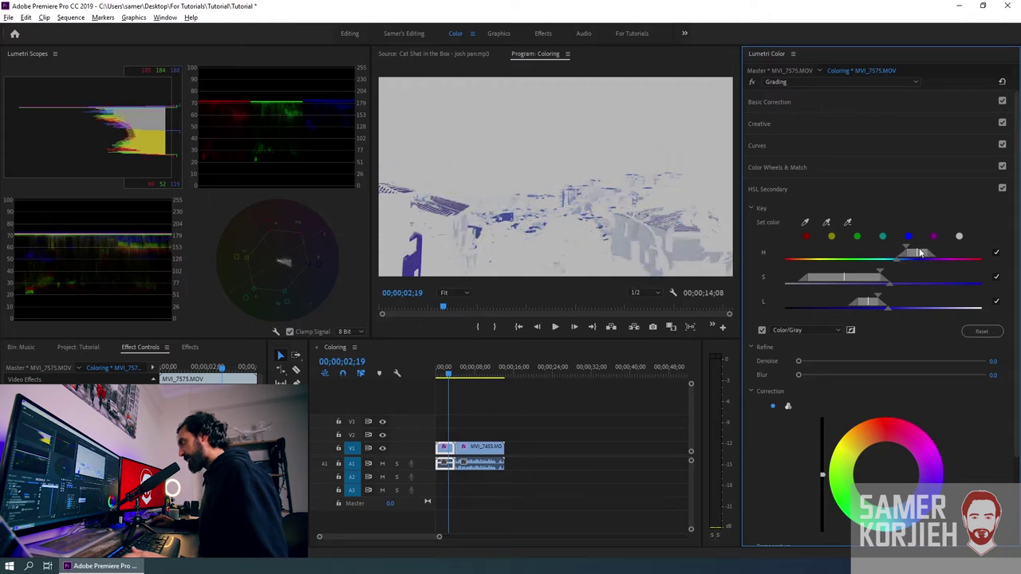
pyautogui.moveTo(907, 250); pyautogui.dragTo(925, 265)
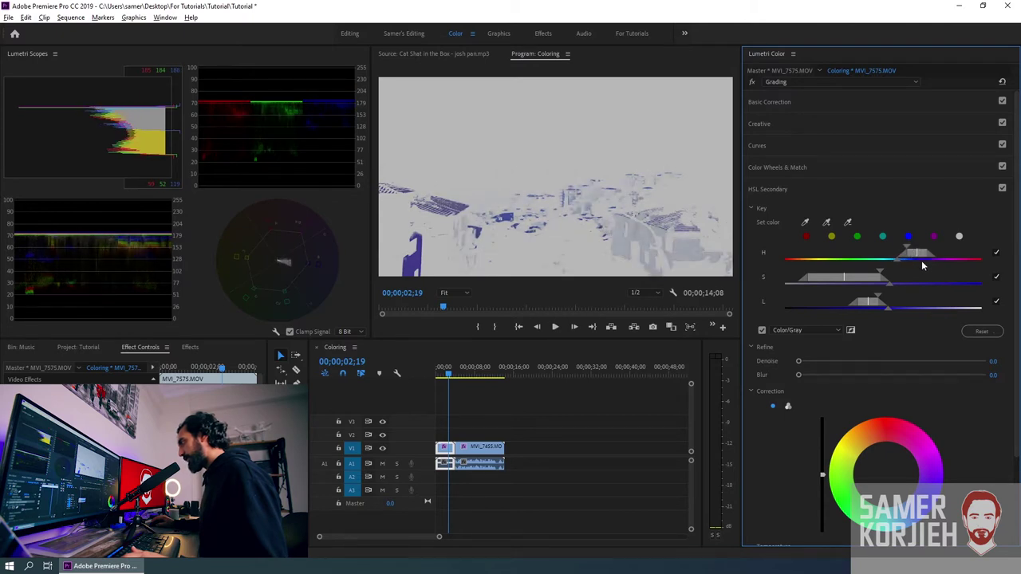
pyautogui.moveTo(905, 250); pyautogui.dragTo(912, 250)
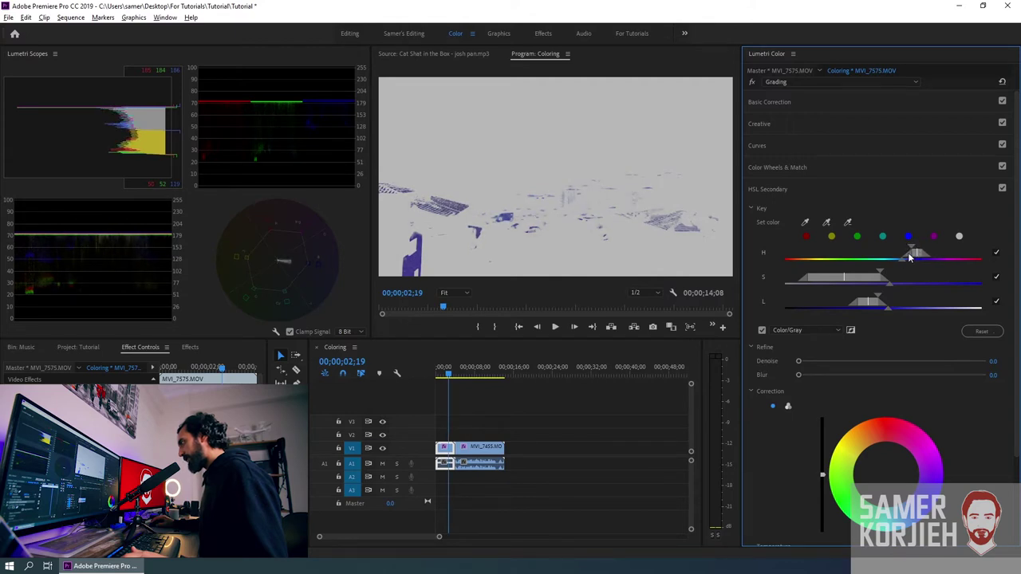
pyautogui.moveTo(901, 265); pyautogui.dragTo(863, 264)
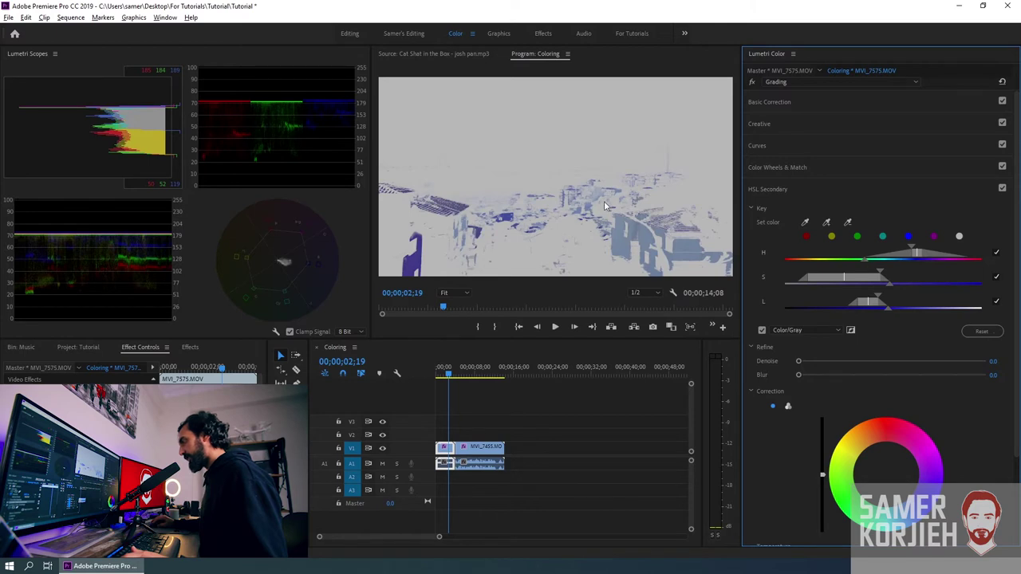
pyautogui.moveTo(866, 263); pyautogui.dragTo(907, 262)
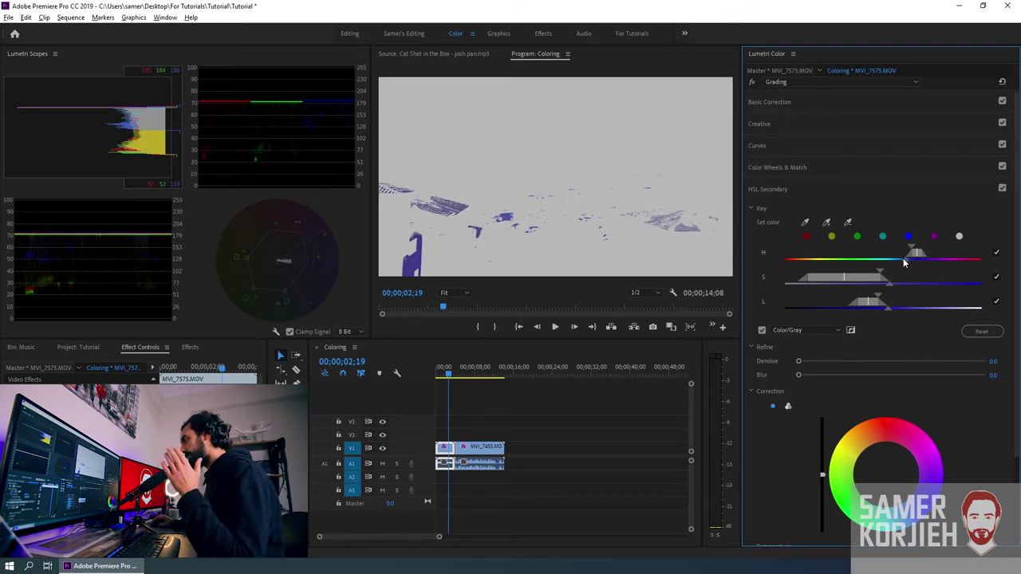
pyautogui.moveTo(920, 253); pyautogui.dragTo(916, 262)
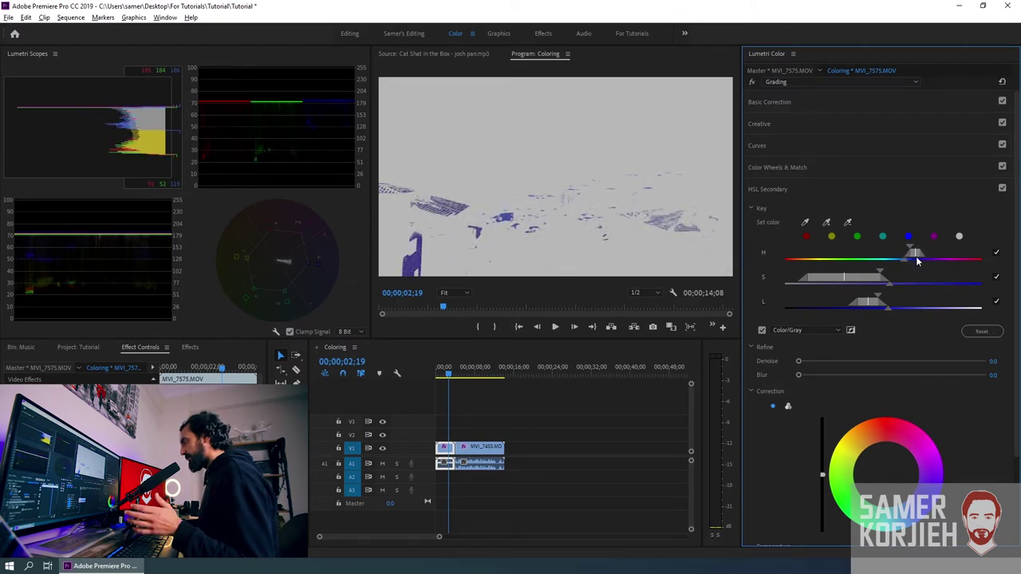
pyautogui.moveTo(916, 260); pyautogui.dragTo(918, 261)
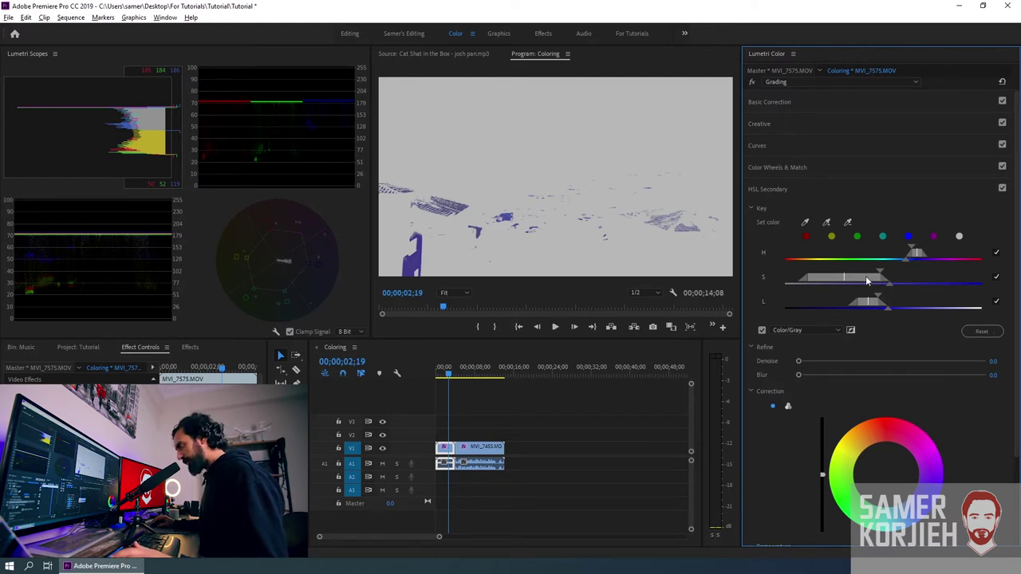
# Widen the saturation range, adjust the lightness range, and turn off the Color/Gray preview.
pyautogui.moveTo(867, 280); pyautogui.dragTo(876, 284)
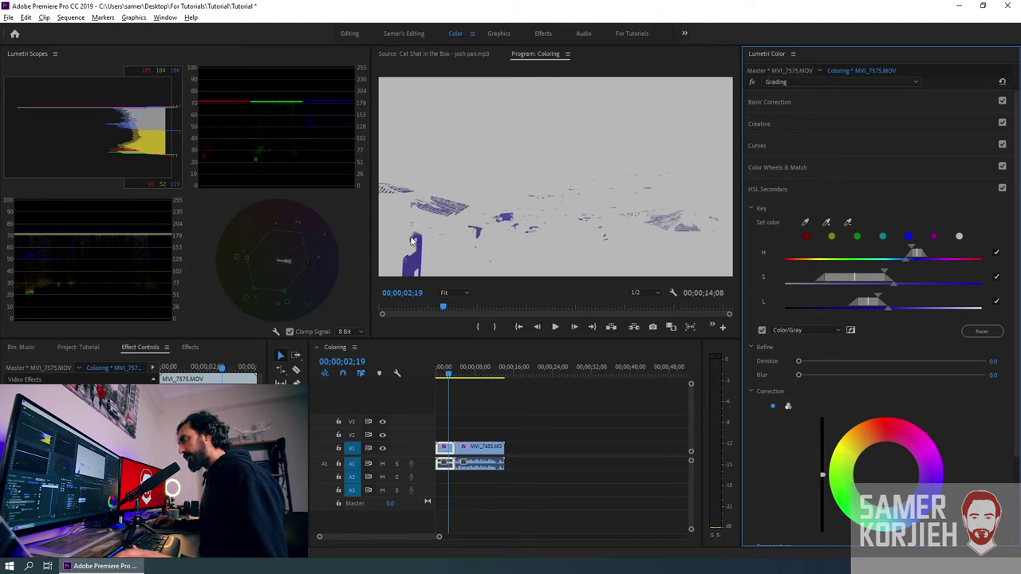
pyautogui.moveTo(863, 307); pyautogui.dragTo(872, 301)
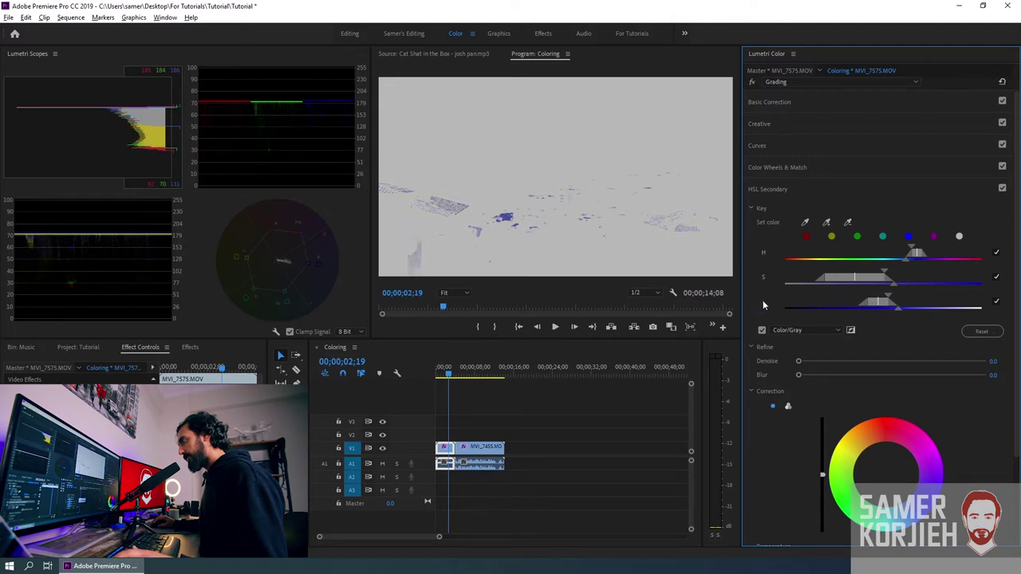
pyautogui.moveTo(874, 300); pyautogui.dragTo(869, 304)
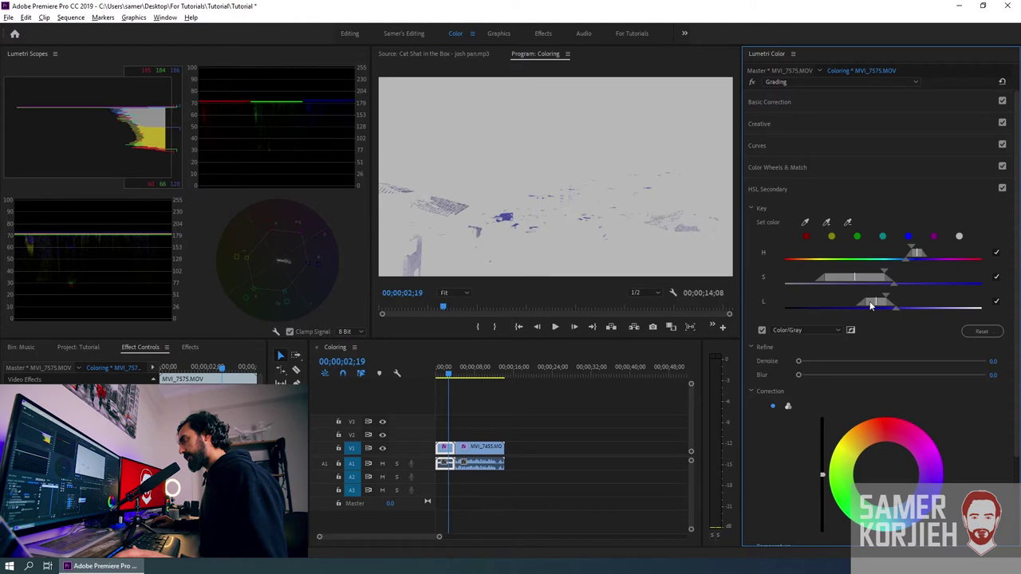
pyautogui.click(762, 330)
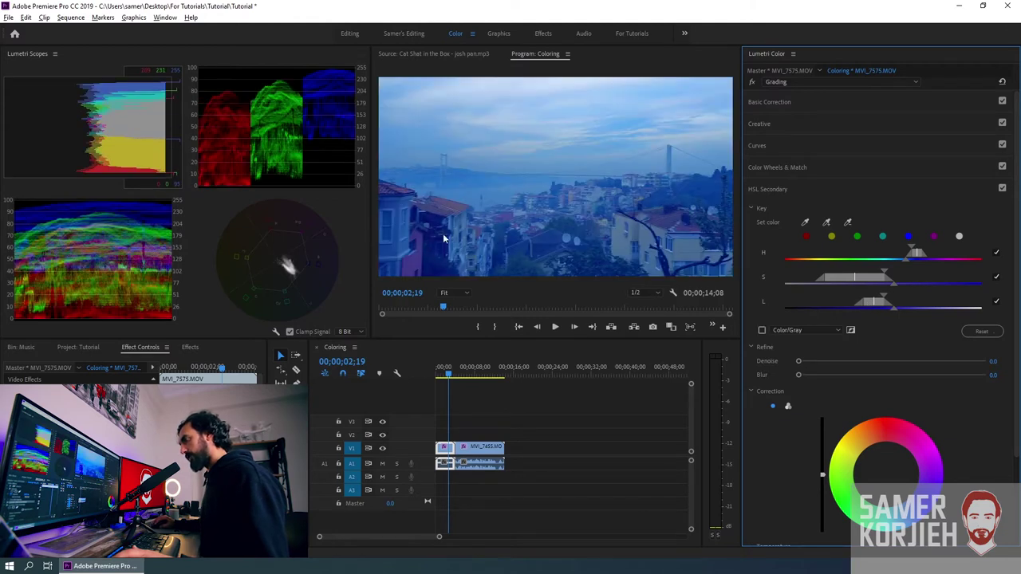
# Adjust the lightness range on the grey matte, then set Denoise 14.2 and Blur 0.8.
pyautogui.click(761, 330)
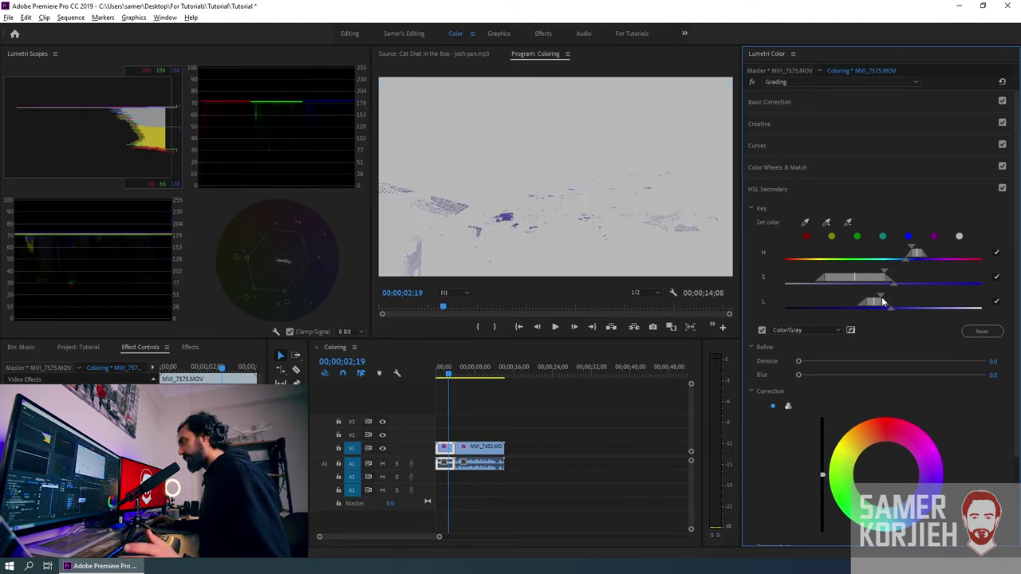
pyautogui.moveTo(890, 312); pyautogui.dragTo(893, 313)
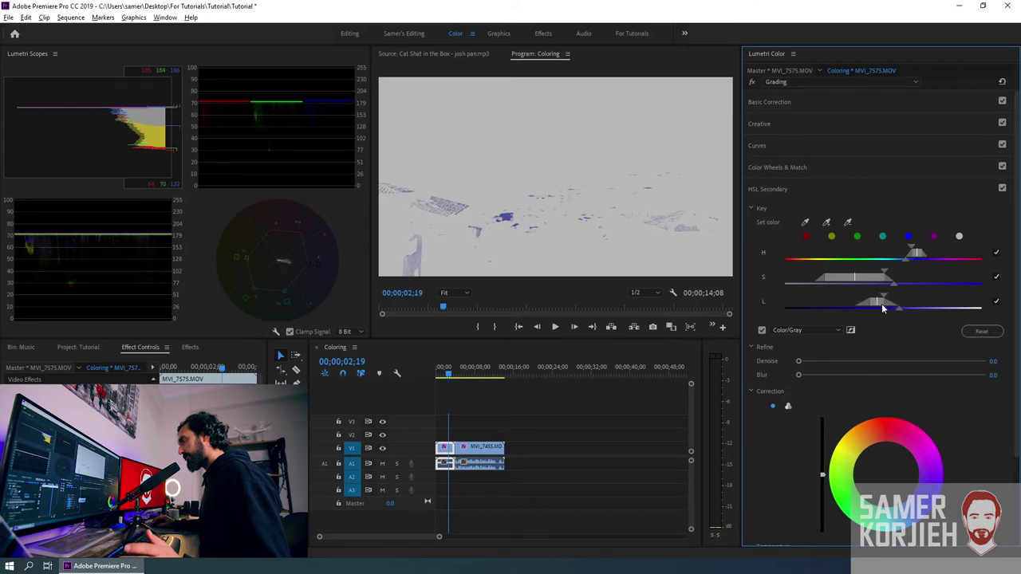
pyautogui.moveTo(893, 313); pyautogui.dragTo(871, 302)
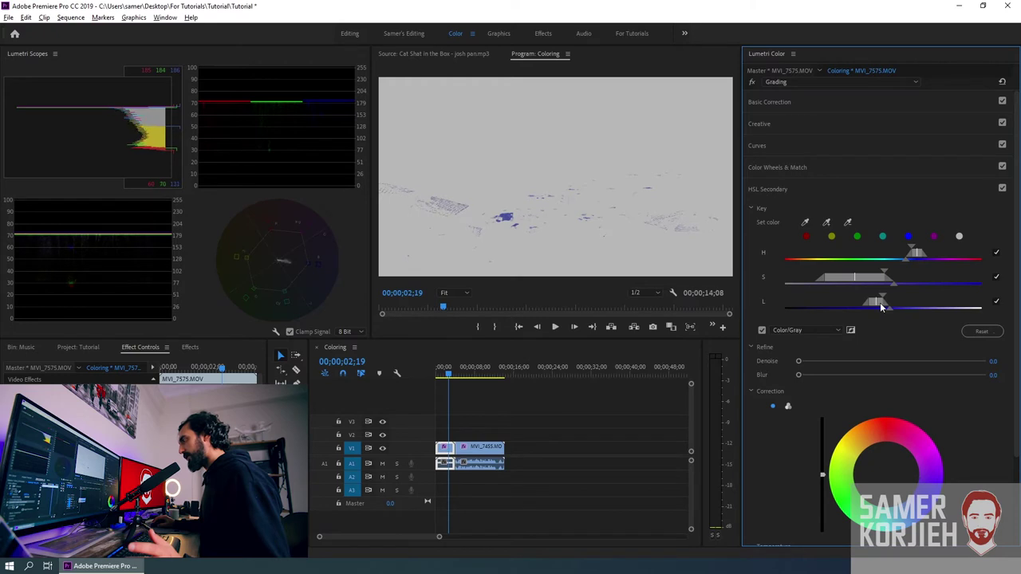
pyautogui.moveTo(871, 303); pyautogui.dragTo(877, 295)
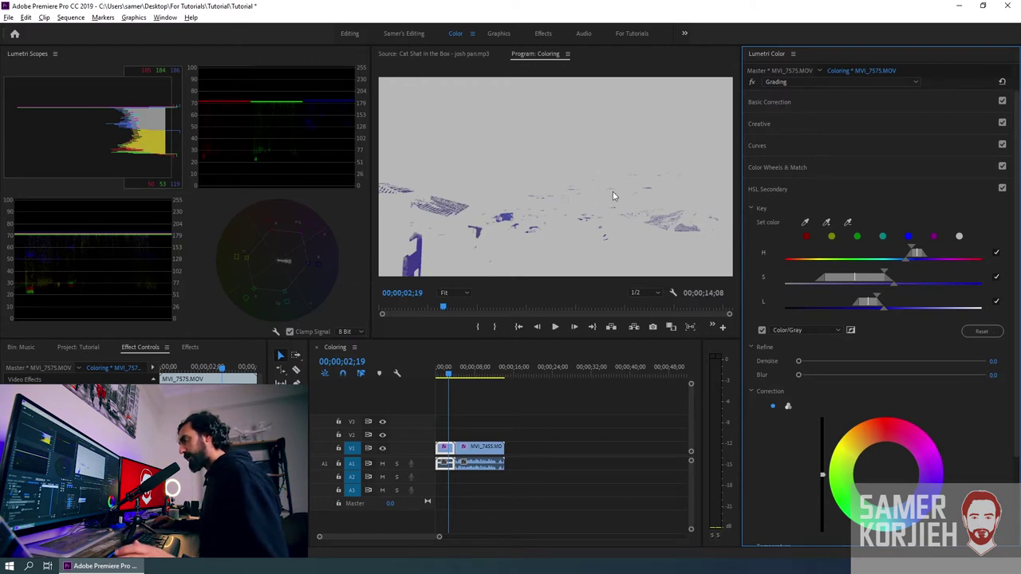
pyautogui.moveTo(799, 363); pyautogui.dragTo(817, 364)
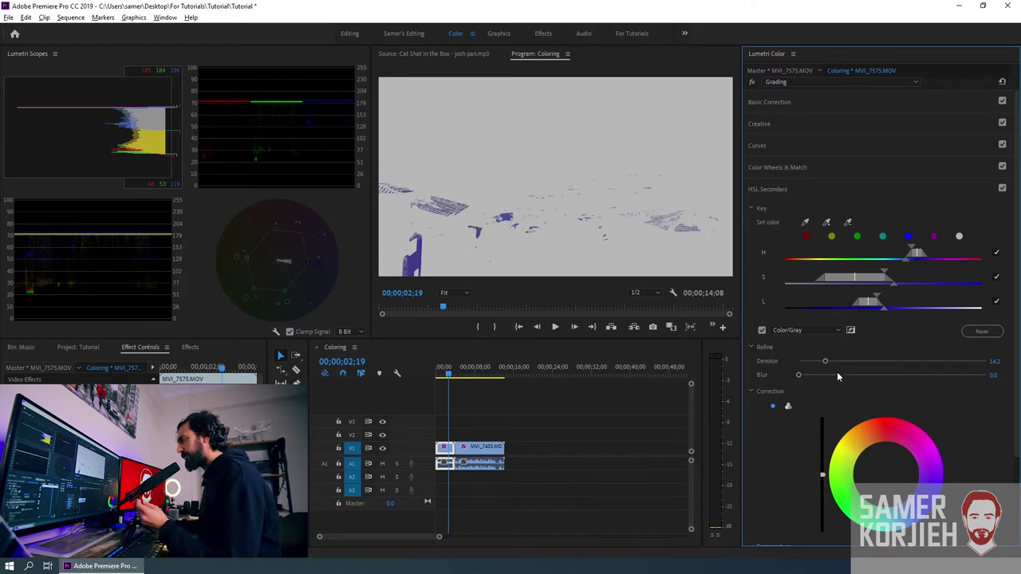
pyautogui.moveTo(799, 375); pyautogui.dragTo(807, 376)
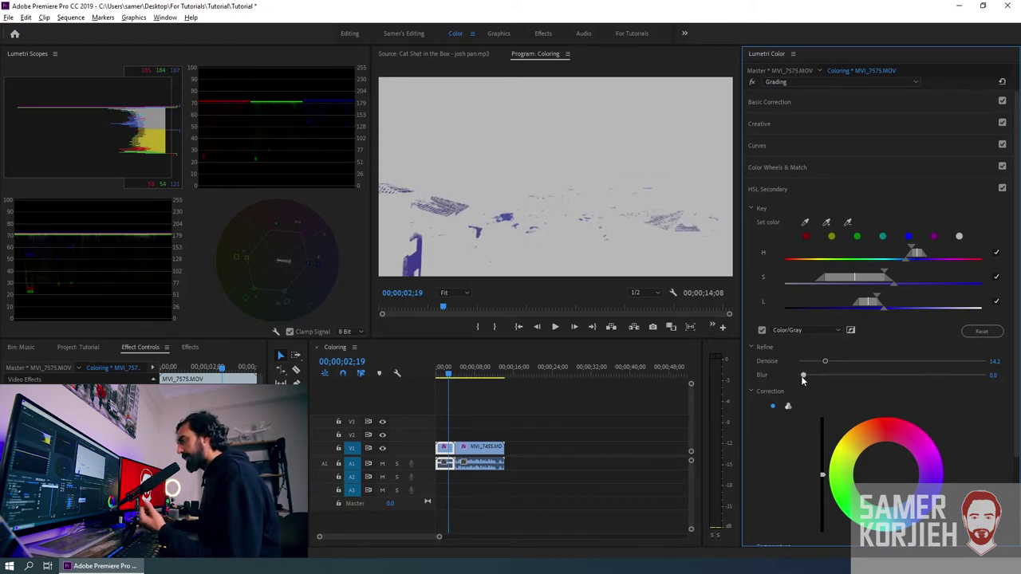
# Zoom the Program monitor to 100% and set the HSL key's Refine Blur to 3.1.
pyautogui.click(469, 319)
pyautogui.click(456, 293)
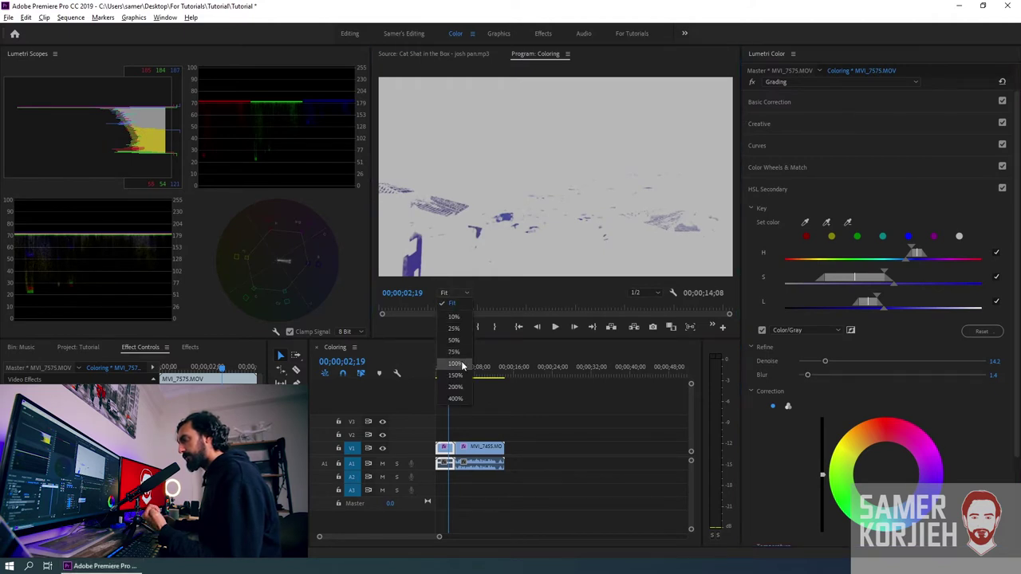
pyautogui.click(463, 358)
pyautogui.moveTo(519, 284); pyautogui.dragTo(424, 283)
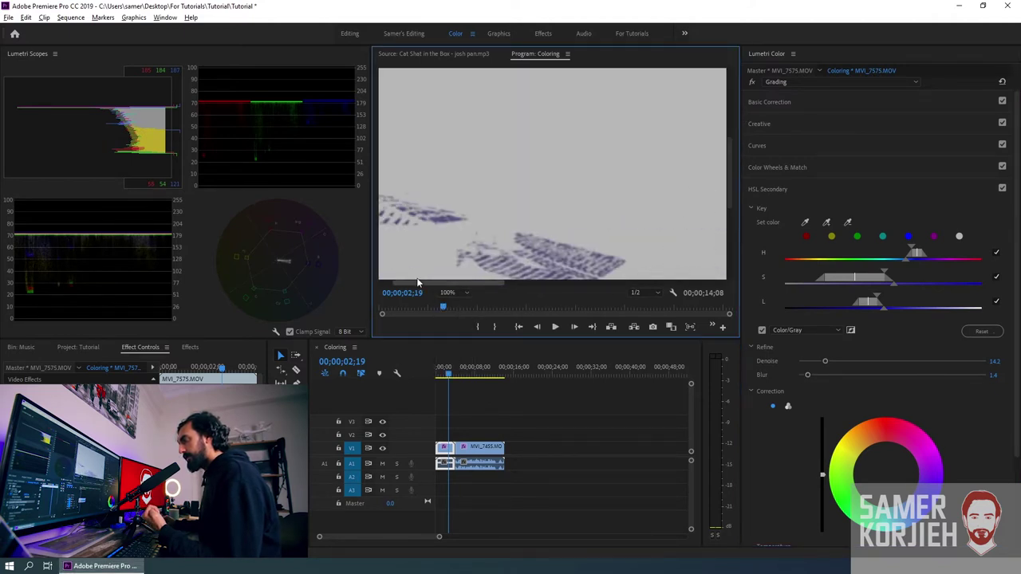
pyautogui.moveTo(727, 199); pyautogui.dragTo(728, 209)
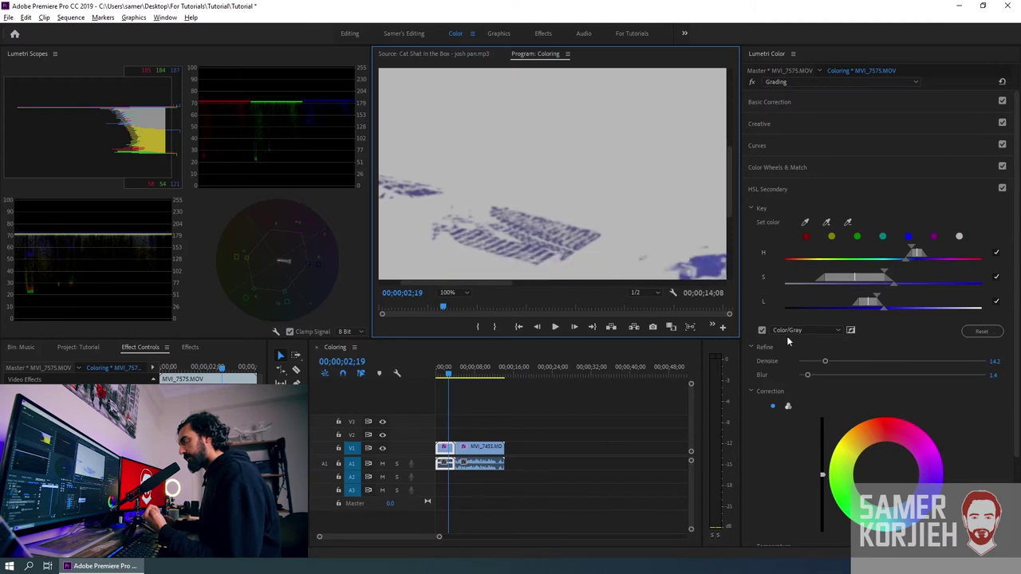
pyautogui.moveTo(807, 374); pyautogui.dragTo(799, 374)
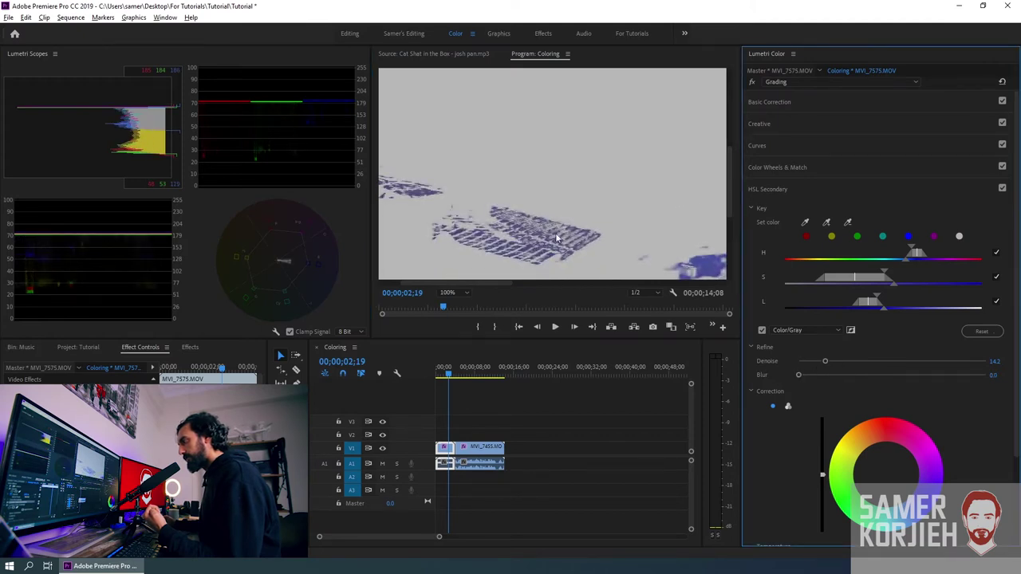
pyautogui.moveTo(799, 375); pyautogui.dragTo(818, 374)
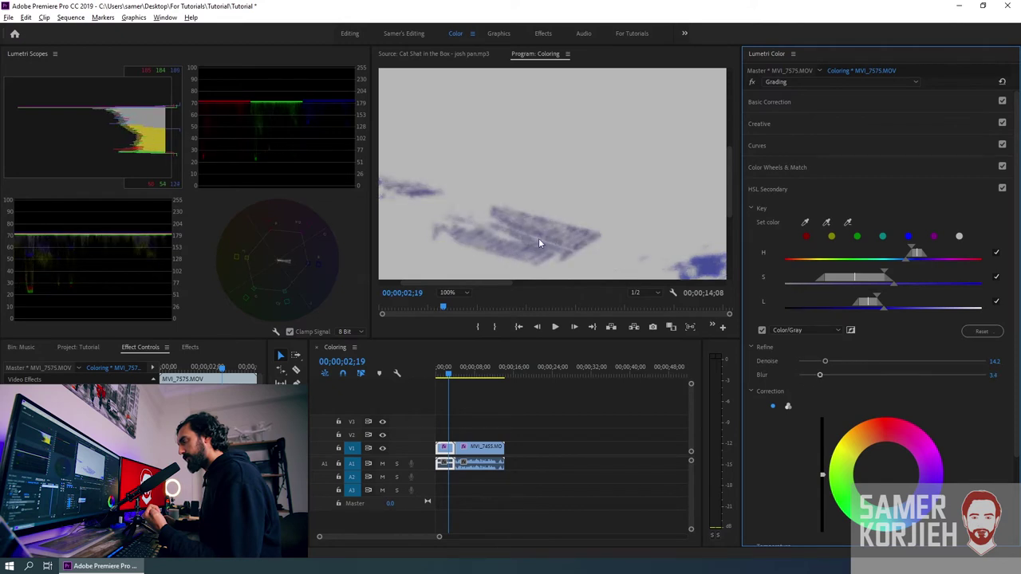
pyautogui.moveTo(819, 375); pyautogui.dragTo(817, 376)
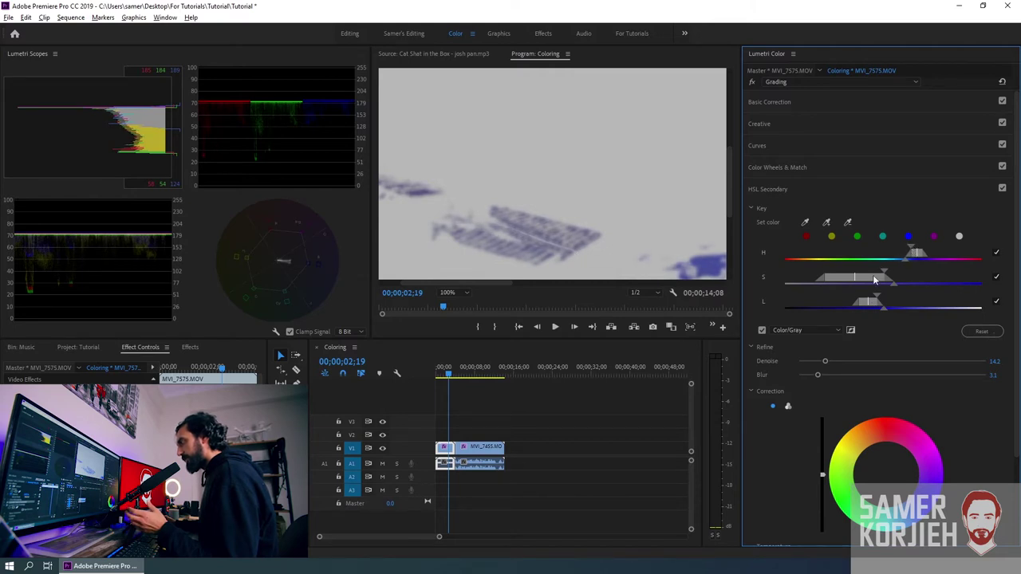
# Widen the key's saturation range, set the monitor back to Fit, and show full colour.
pyautogui.moveTo(883, 276); pyautogui.dragTo(891, 281)
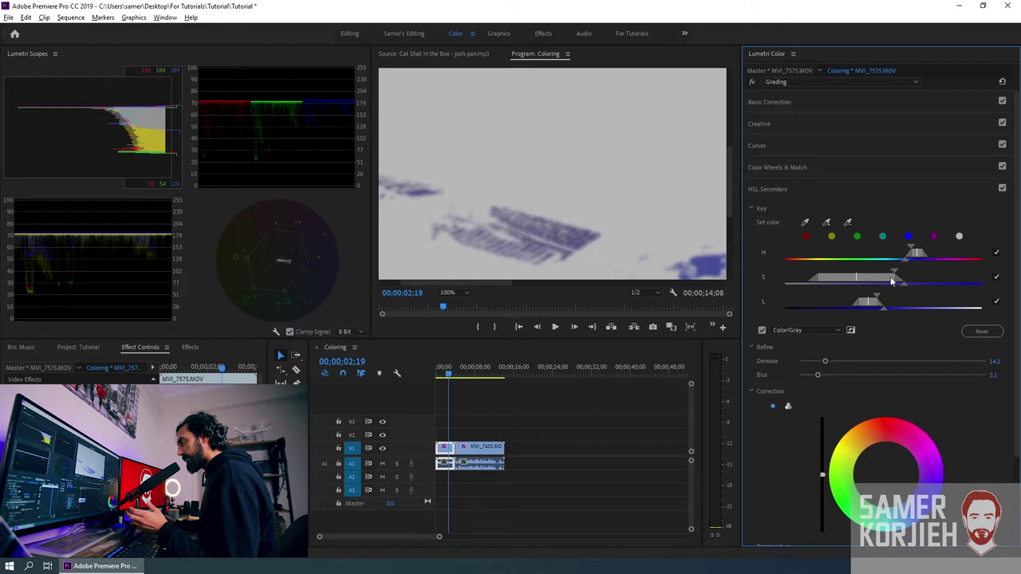
pyautogui.click(446, 293)
pyautogui.click(451, 310)
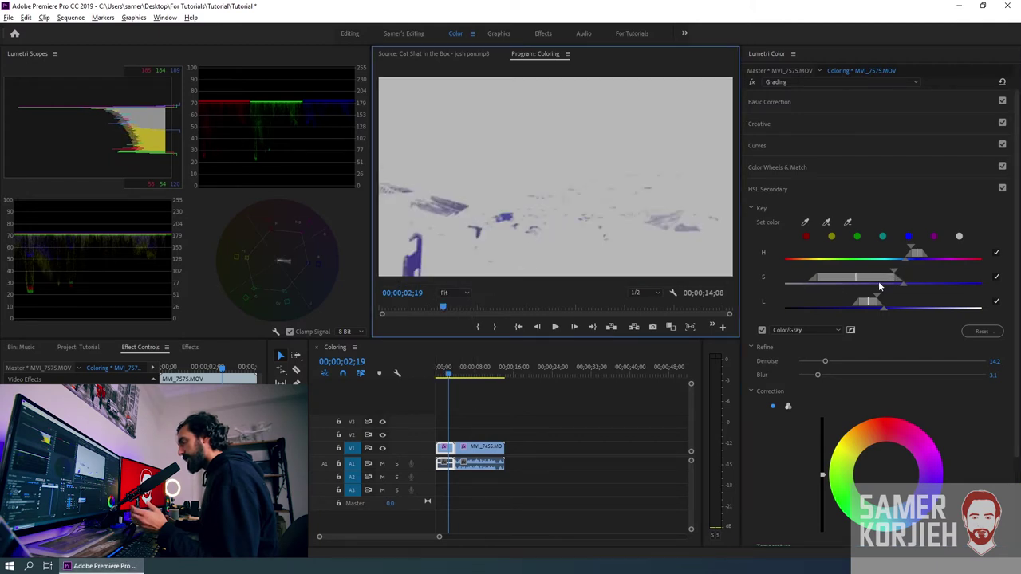
pyautogui.moveTo(880, 279); pyautogui.dragTo(884, 279)
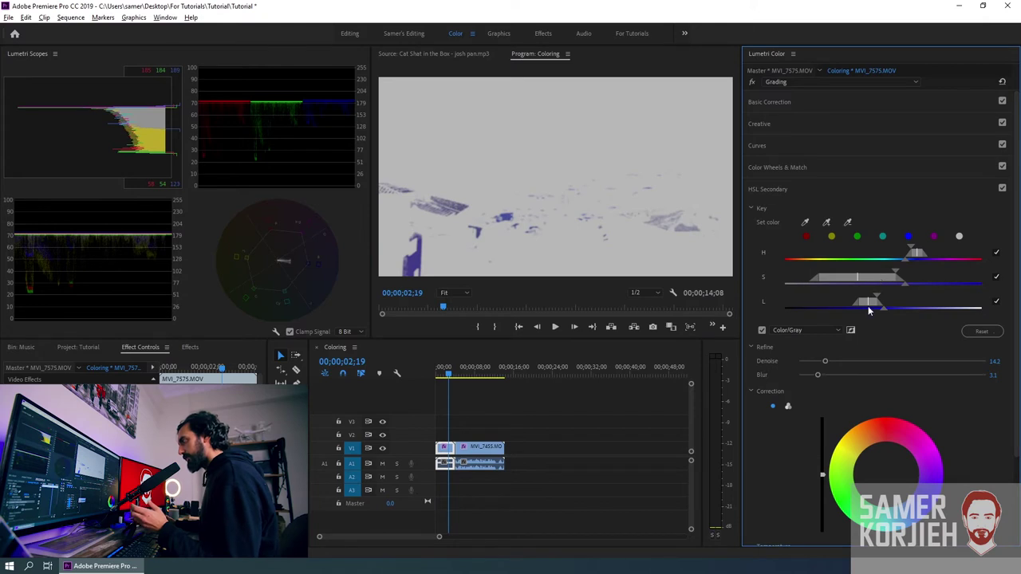
pyautogui.click(762, 330)
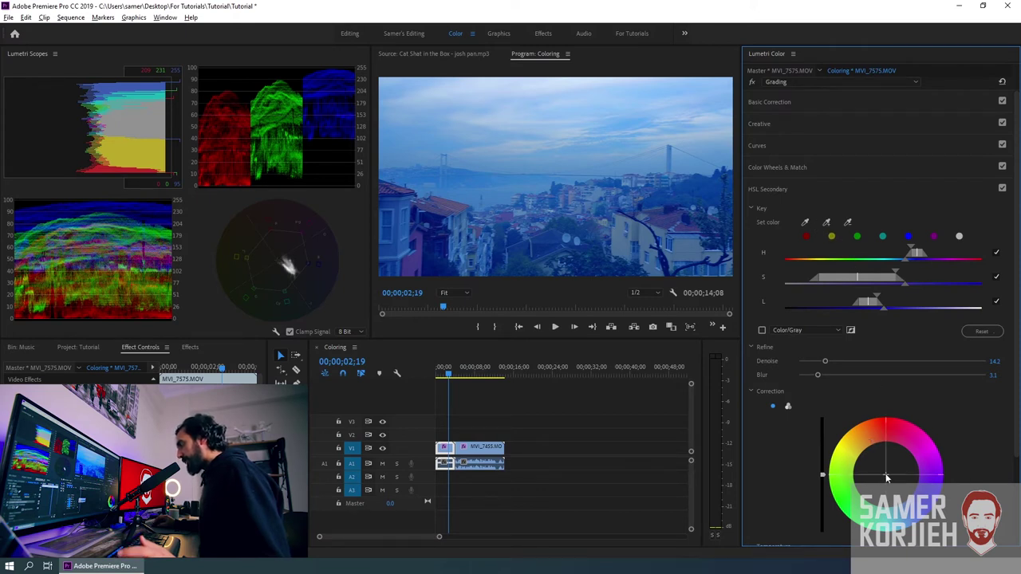
# Try a pink-red correction tint on the keyed blues, then reset the HSL Secondary key.
pyautogui.moveTo(884, 471); pyautogui.dragTo(876, 439)
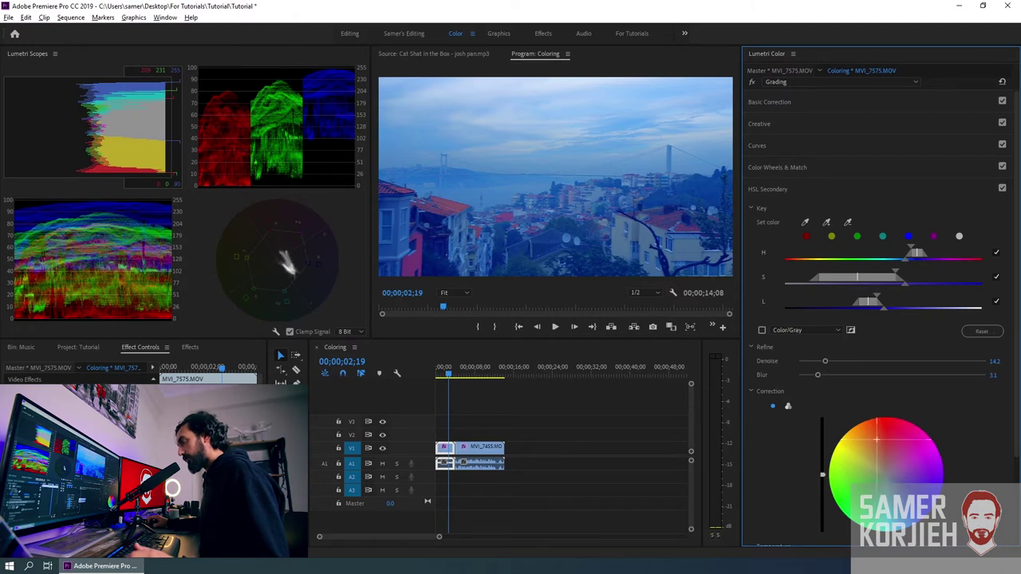
pyautogui.moveTo(876, 438); pyautogui.dragTo(875, 441)
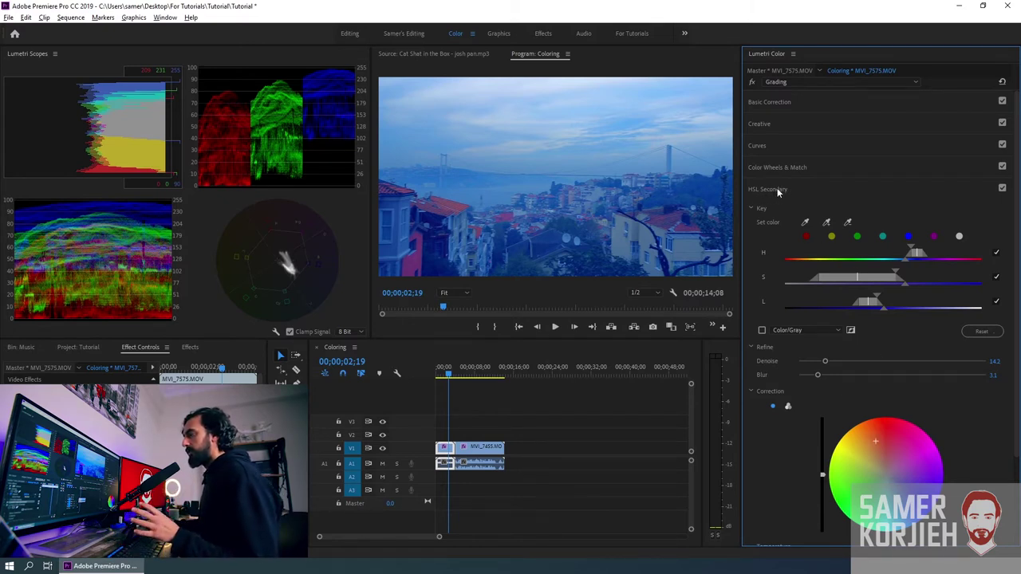
pyautogui.click(980, 331)
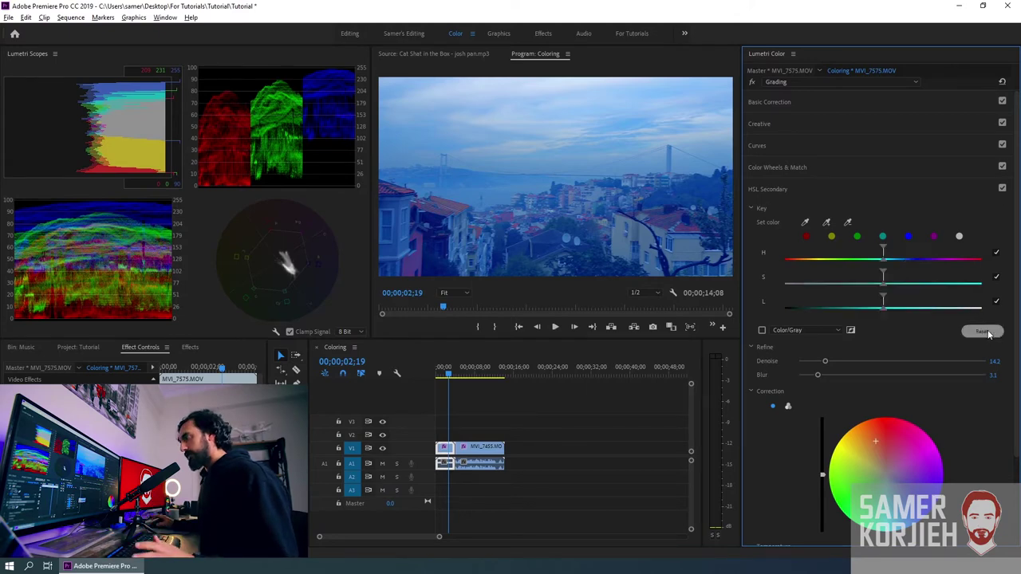
# Reset the Shadows, Midtones and Highlights colour wheels to neutral.
pyautogui.click(778, 167)
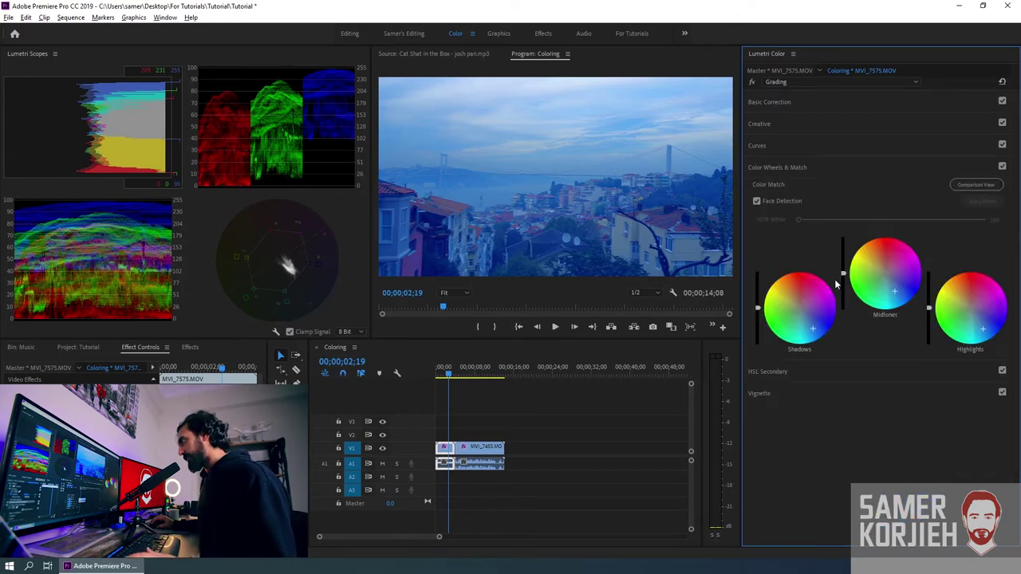
pyautogui.doubleClick(810, 301)
pyautogui.doubleClick(901, 289)
pyautogui.doubleClick(975, 299)
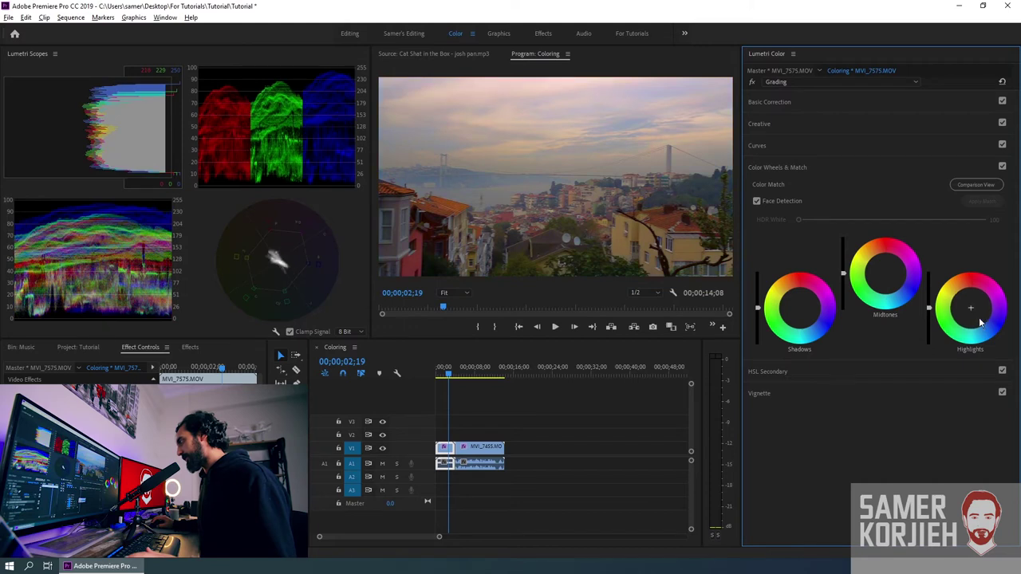
# Try a teal cast on the Shadows wheel, reset it, then tint the shadows pink-magenta.
pyautogui.moveTo(799, 309); pyautogui.dragTo(785, 311)
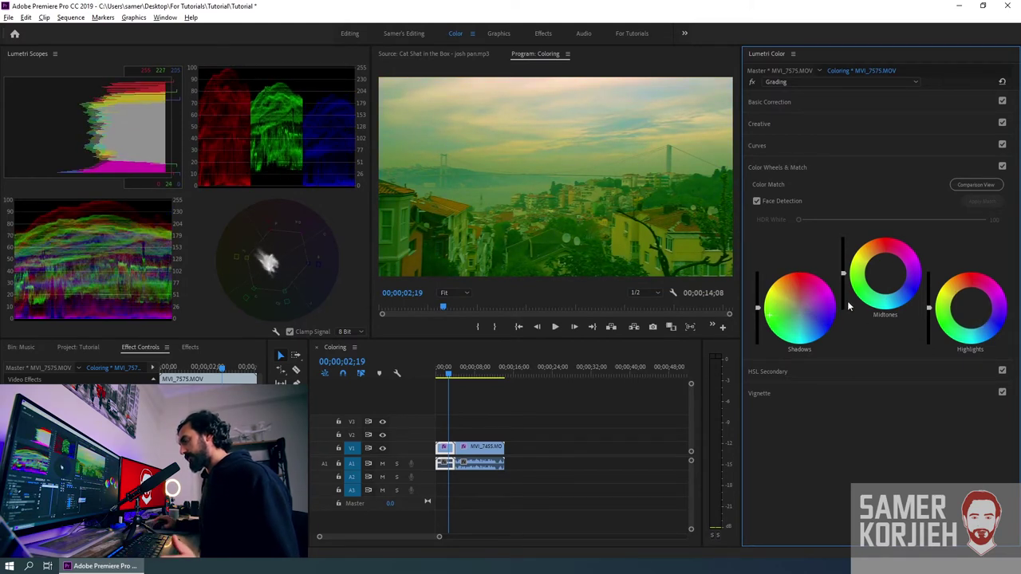
pyautogui.moveTo(767, 319)
pyautogui.mouseDown()
pyautogui.moveTo(799, 307)
pyautogui.moveTo(778, 325)
pyautogui.mouseUp()
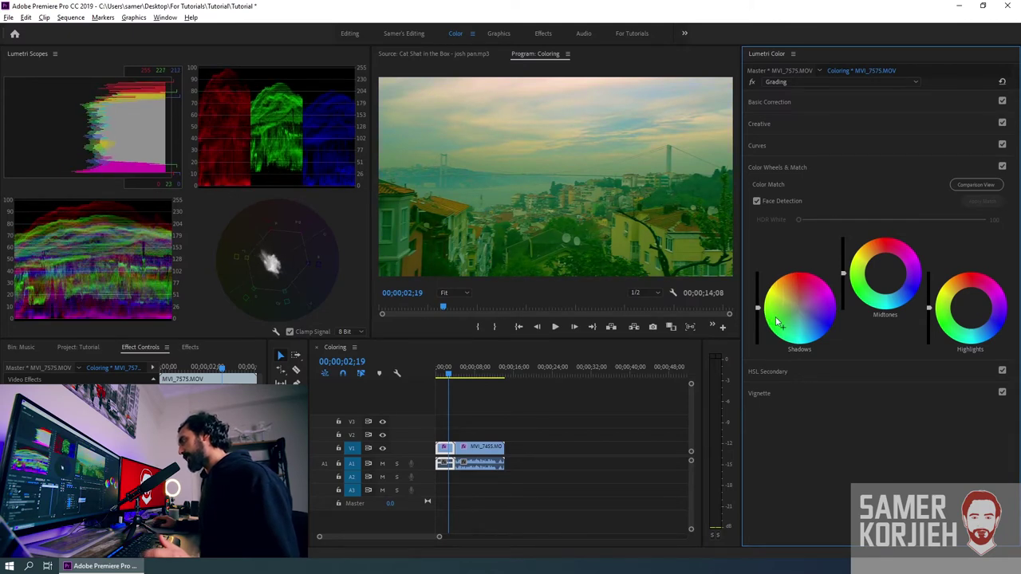
pyautogui.doubleClick(778, 326)
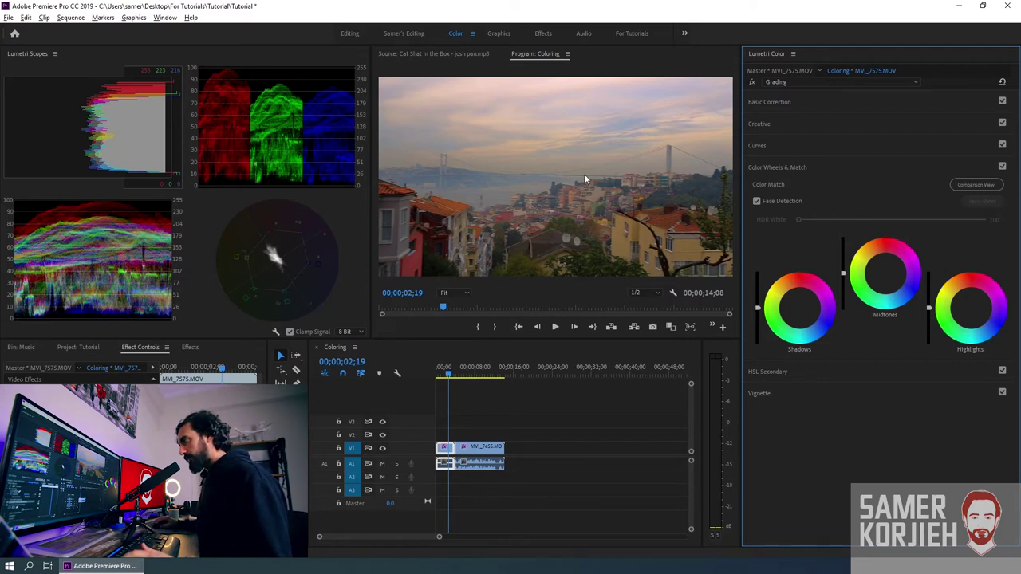
pyautogui.moveTo(799, 306); pyautogui.dragTo(811, 323)
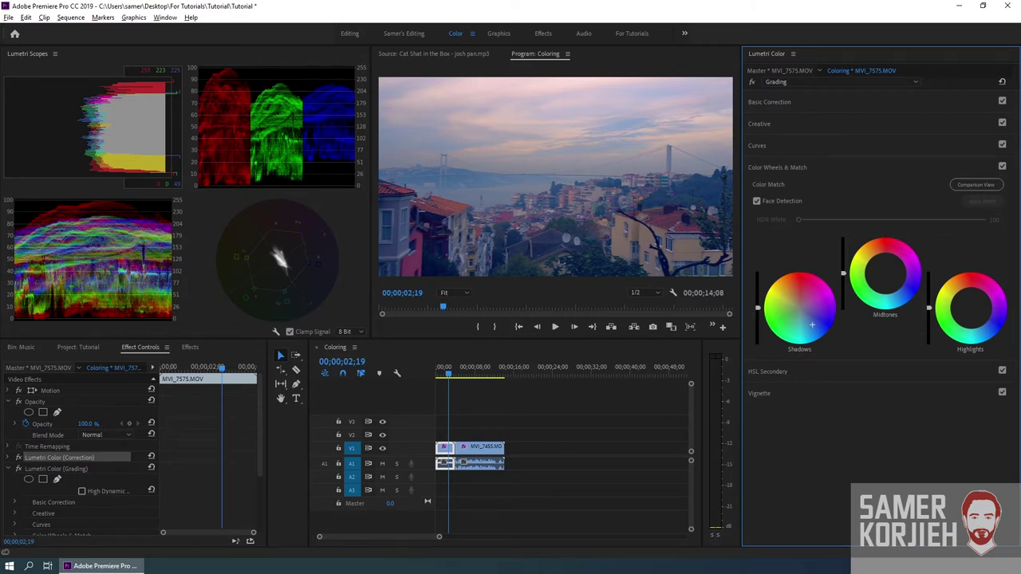
# Darken the shadows and nudge their tint, then push the Highlights wheel toward purple-blue.
pyautogui.moveTo(757, 307); pyautogui.dragTo(757, 321)
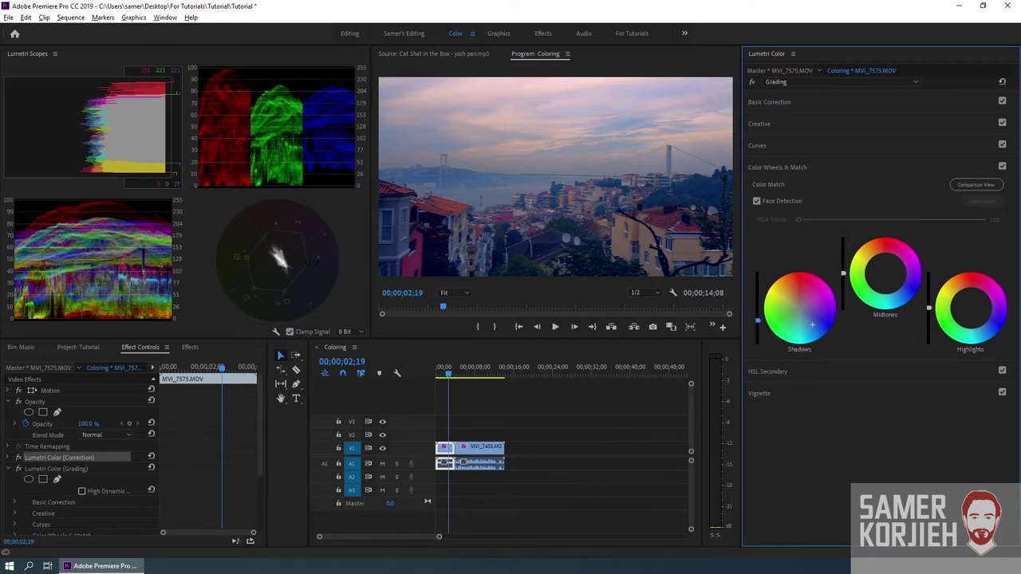
pyautogui.moveTo(812, 324); pyautogui.dragTo(811, 325)
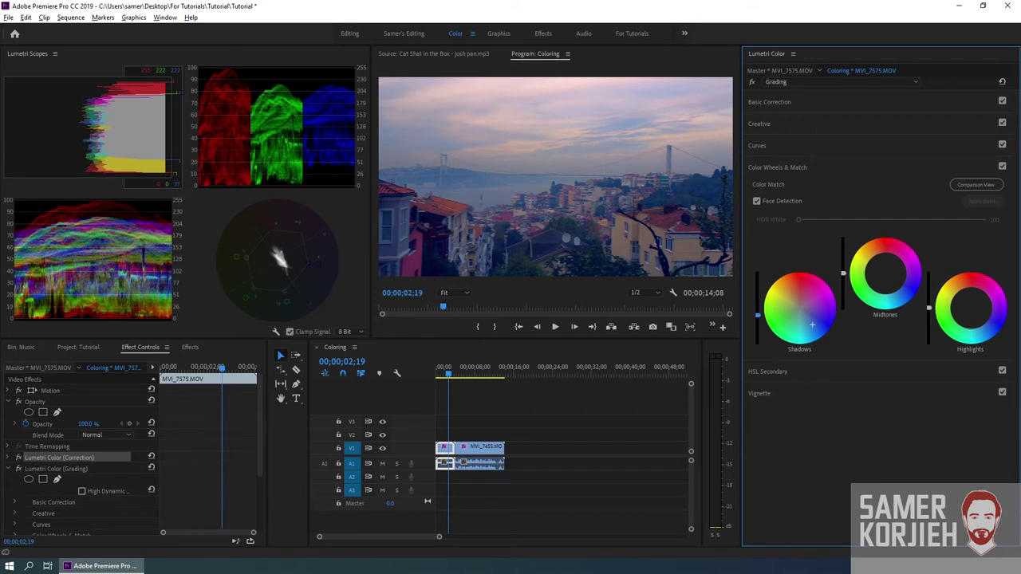
pyautogui.moveTo(758, 315)
pyautogui.mouseDown()
pyautogui.moveTo(758, 345)
pyautogui.moveTo(757, 307)
pyautogui.mouseUp()
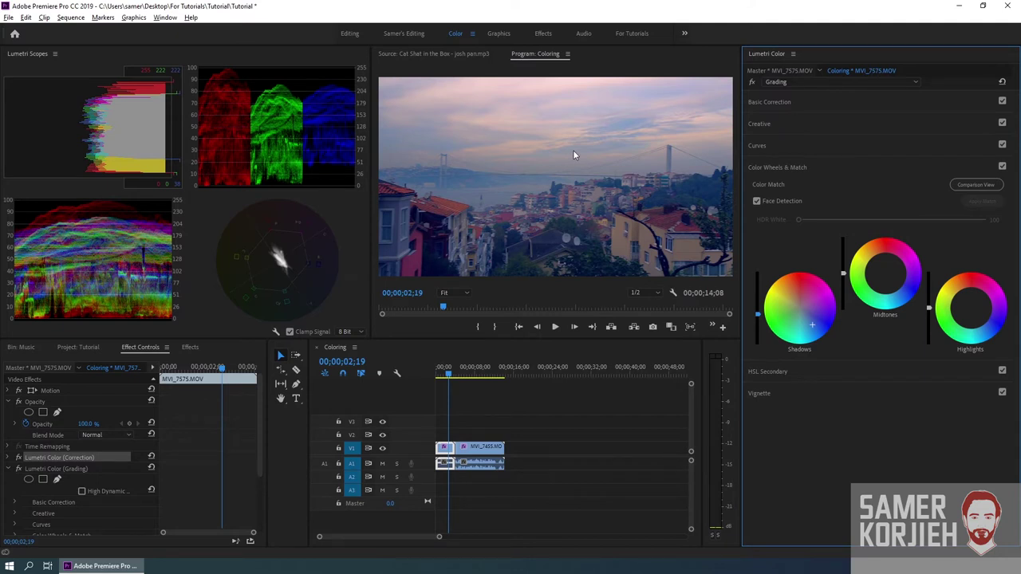
pyautogui.moveTo(981, 312); pyautogui.dragTo(987, 328)
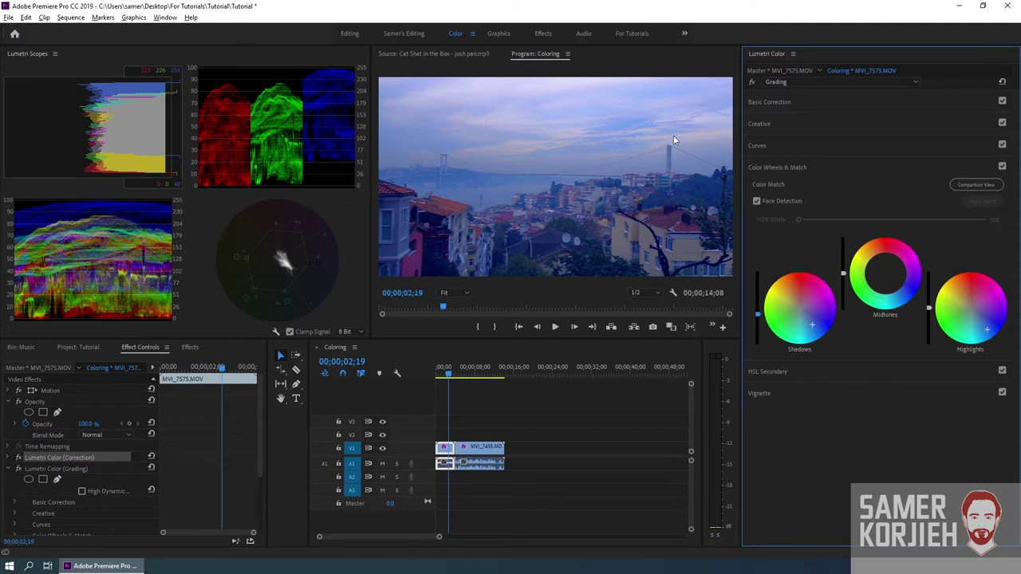
# Push the highlights further toward purple, darken them slightly, and darken the midtones a little.
pyautogui.moveTo(988, 332); pyautogui.dragTo(989, 333)
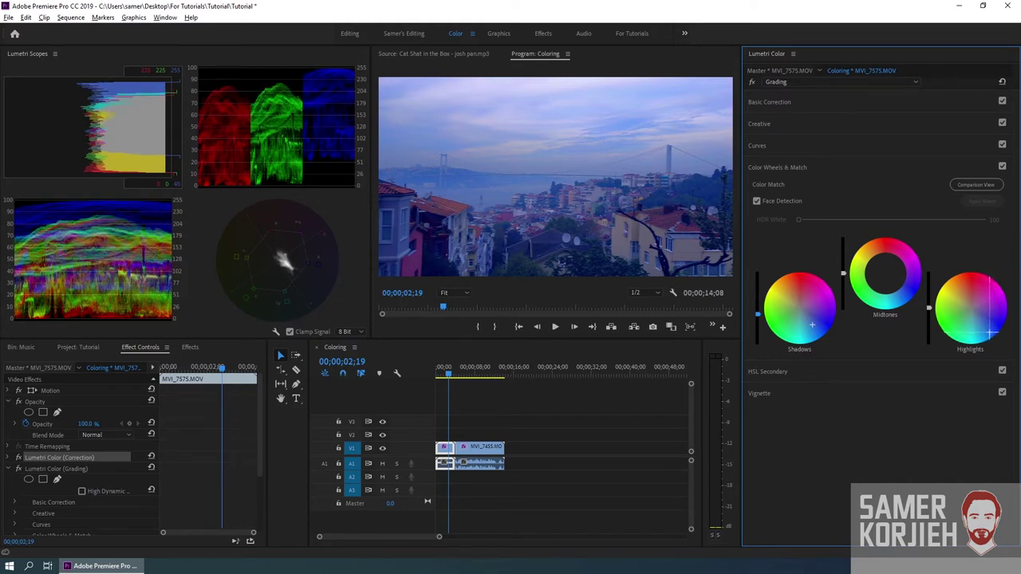
pyautogui.moveTo(989, 334); pyautogui.dragTo(989, 333)
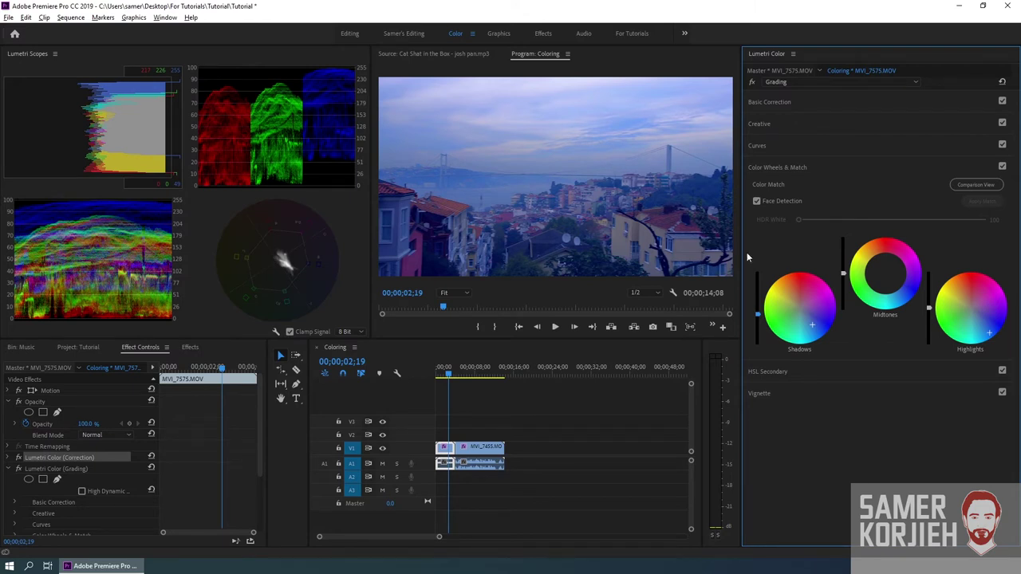
pyautogui.moveTo(928, 308); pyautogui.dragTo(929, 344)
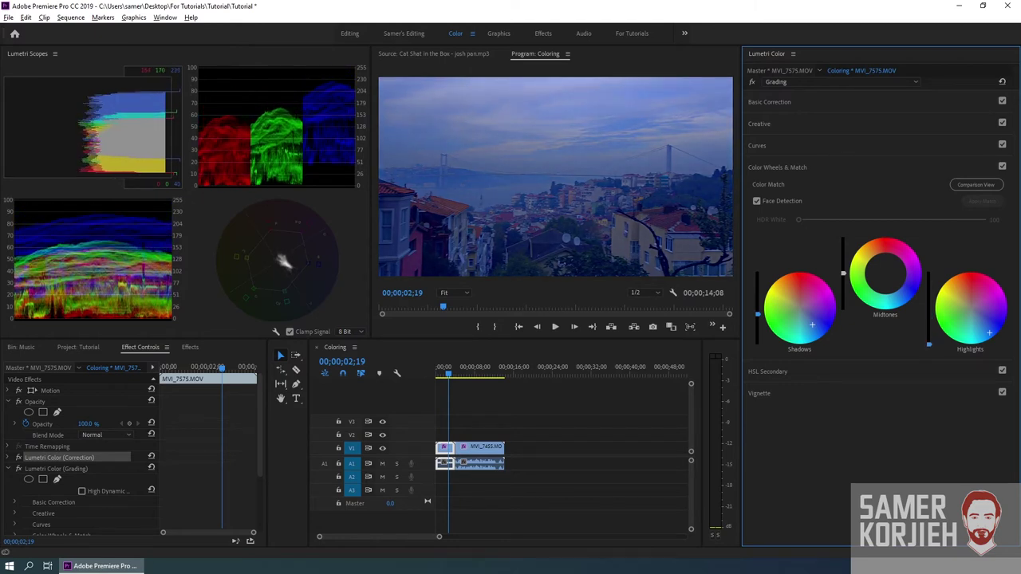
pyautogui.moveTo(928, 344); pyautogui.dragTo(928, 339)
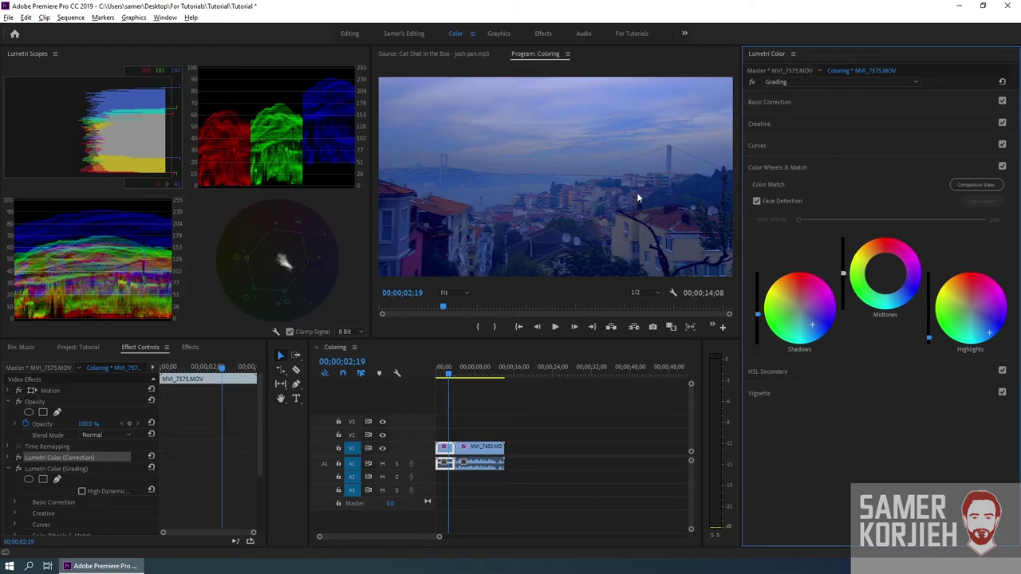
pyautogui.moveTo(896, 275); pyautogui.dragTo(883, 272)
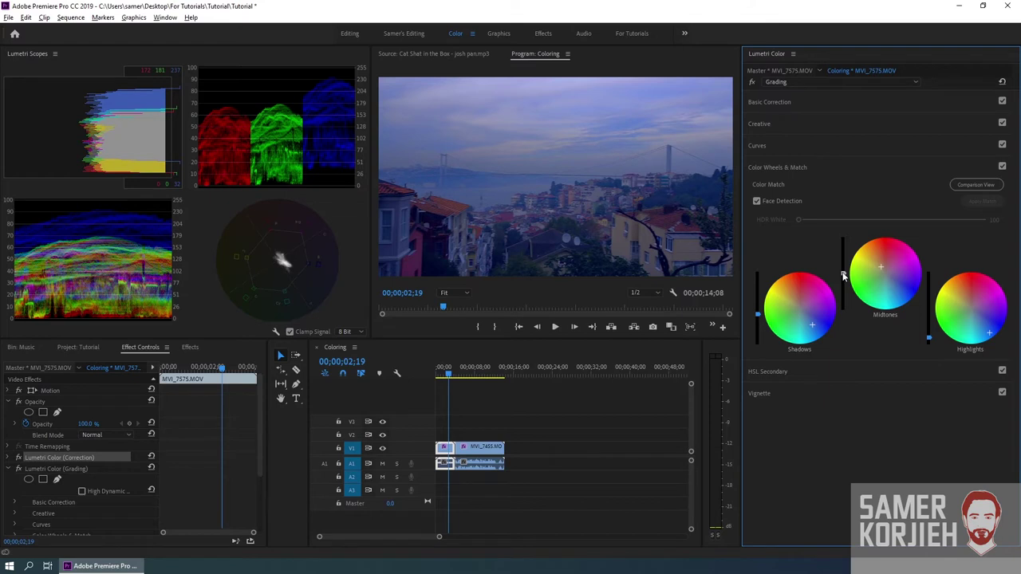
pyautogui.moveTo(842, 272); pyautogui.dragTo(842, 276)
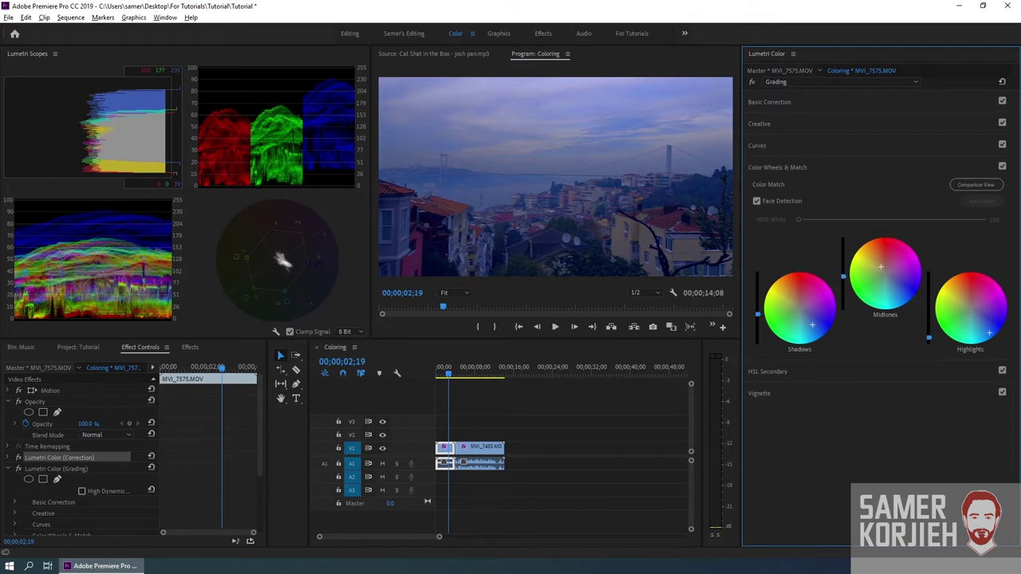
pyautogui.moveTo(843, 277); pyautogui.dragTo(843, 279)
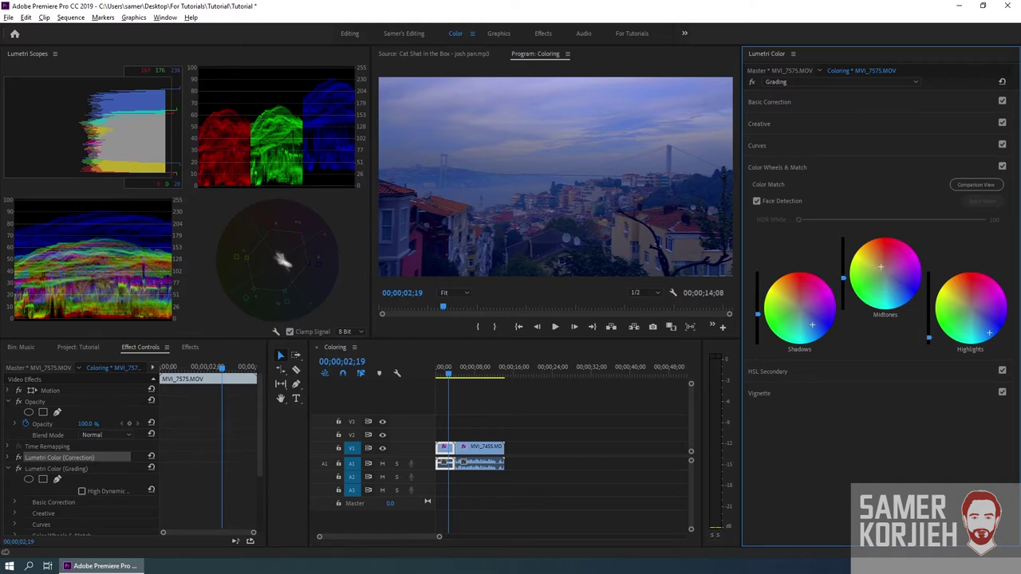
# Toggle Color Wheels & Match on and off to compare the image with and without it.
pyautogui.click(1002, 167)
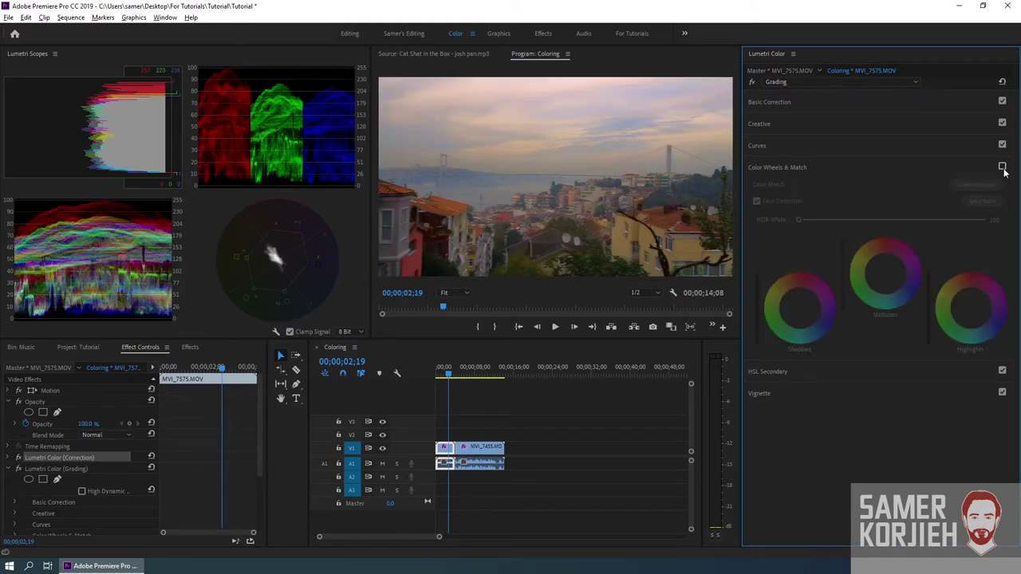
pyautogui.click(1002, 168)
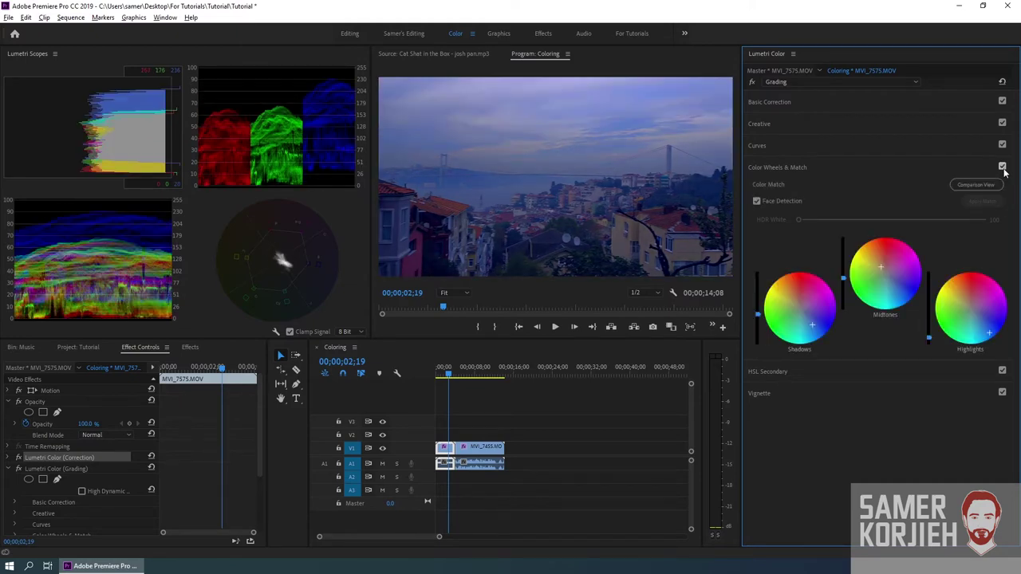
pyautogui.click(1002, 167)
pyautogui.click(1002, 167)
pyautogui.click(1002, 167)
pyautogui.click(1002, 168)
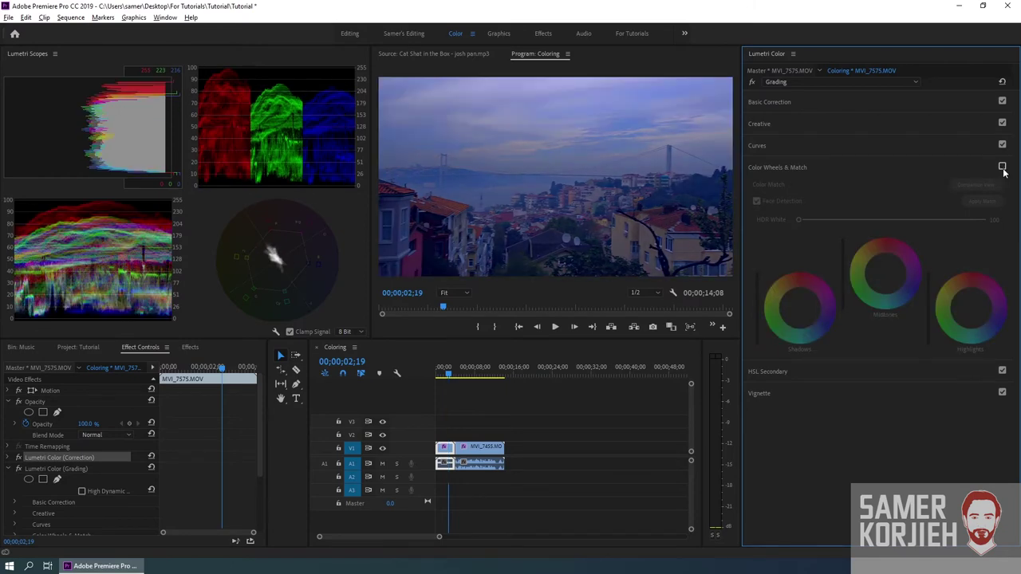
# Sample the buildings' colour as the HSL Secondary key and check it as a grey mask.
pyautogui.click(768, 372)
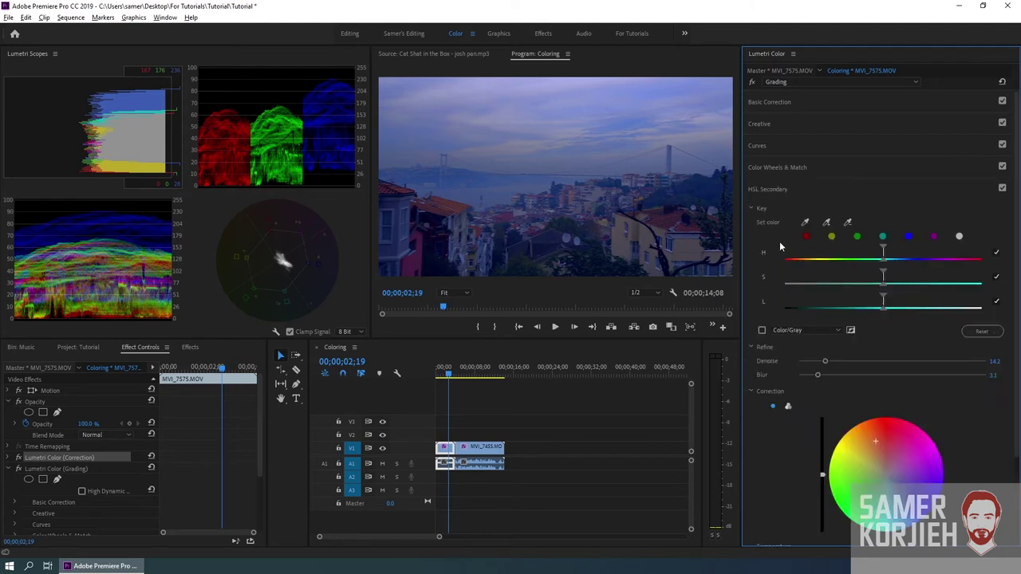
pyautogui.click(804, 223)
pyautogui.click(621, 224)
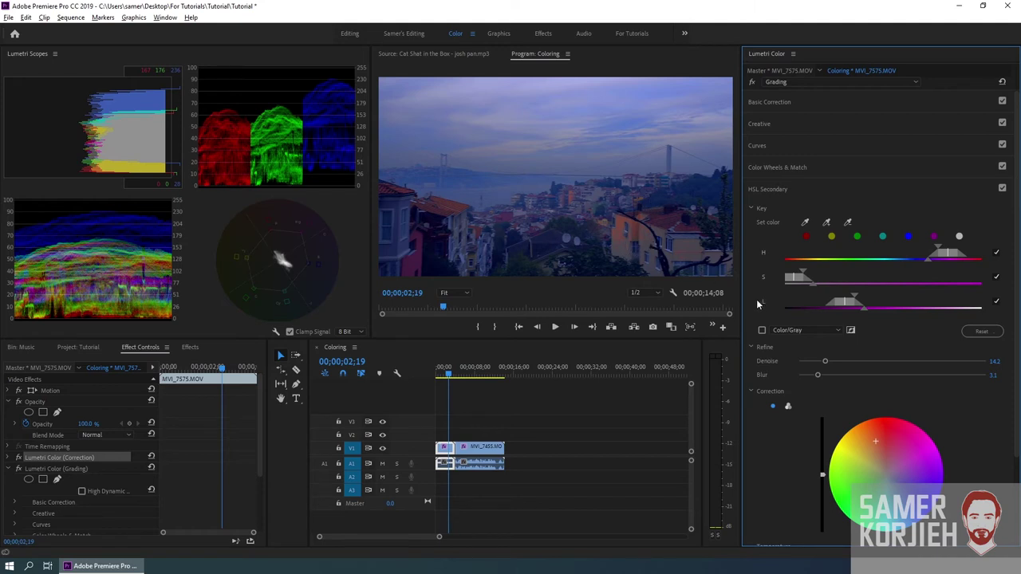
pyautogui.click(763, 330)
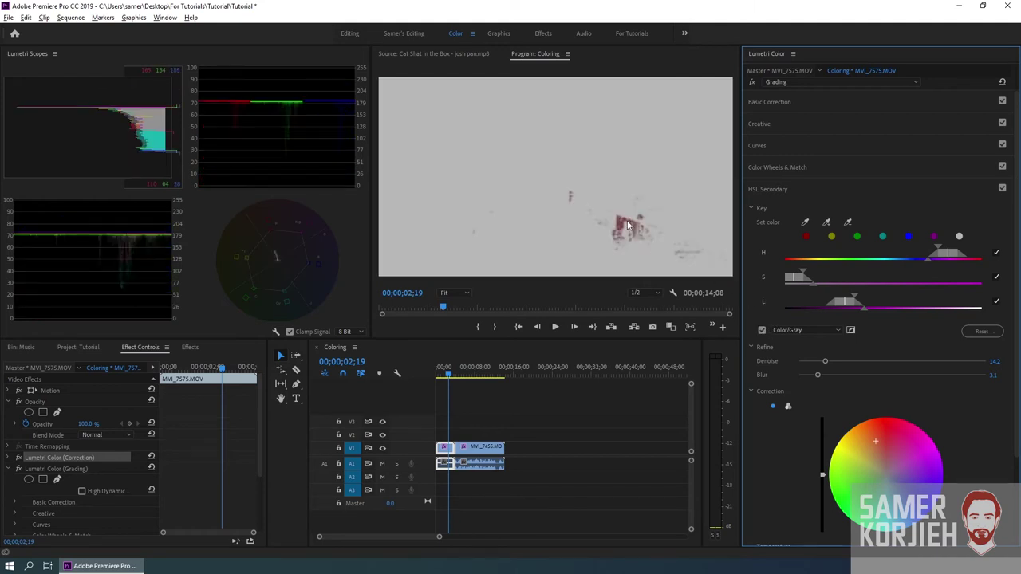
pyautogui.click(761, 331)
# Add more eyedropper samples to widen the key's hue, saturation and lightness ranges.
pyautogui.click(653, 255)
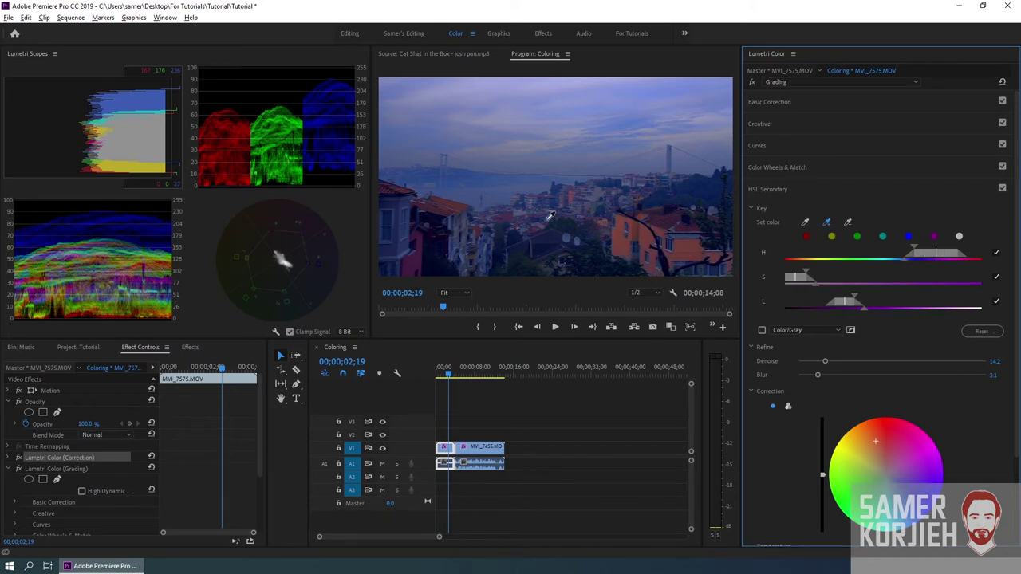
pyautogui.click(448, 210)
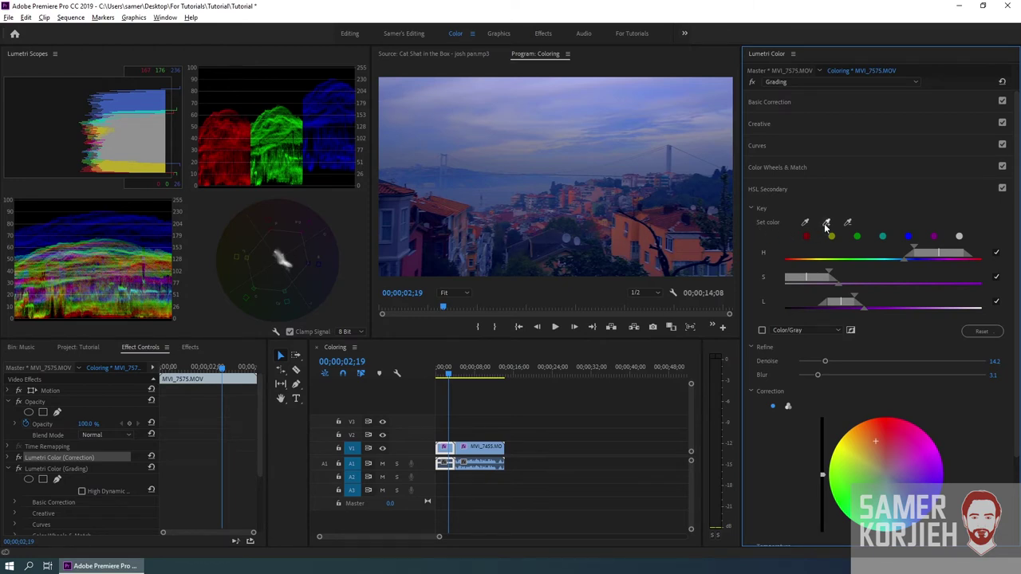
pyautogui.click(401, 197)
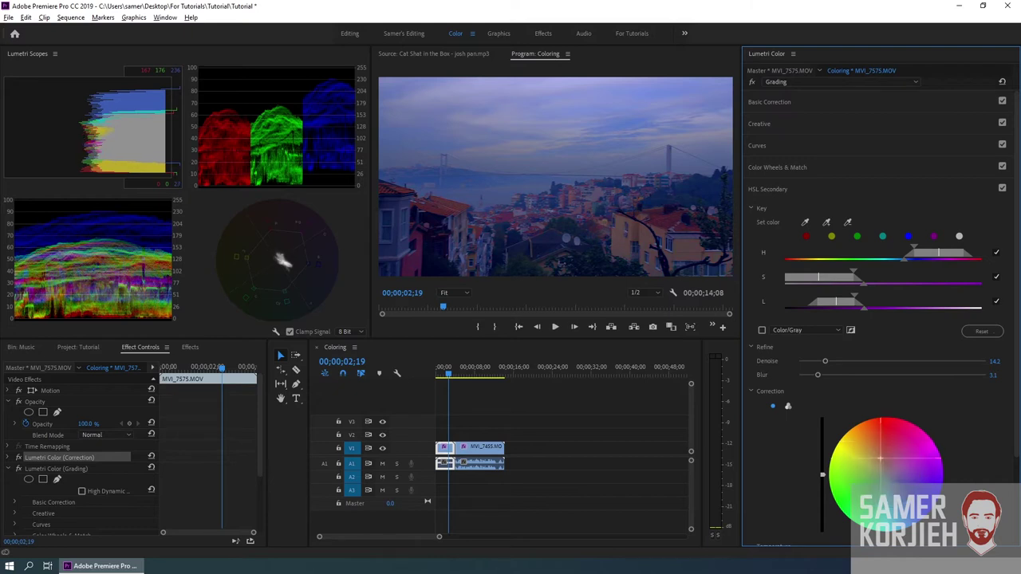
# Refine the key to Denoise about 39 and Blur 3.7 and nudge the keyed colours' correction tint.
pyautogui.moveTo(875, 441); pyautogui.dragTo(878, 485)
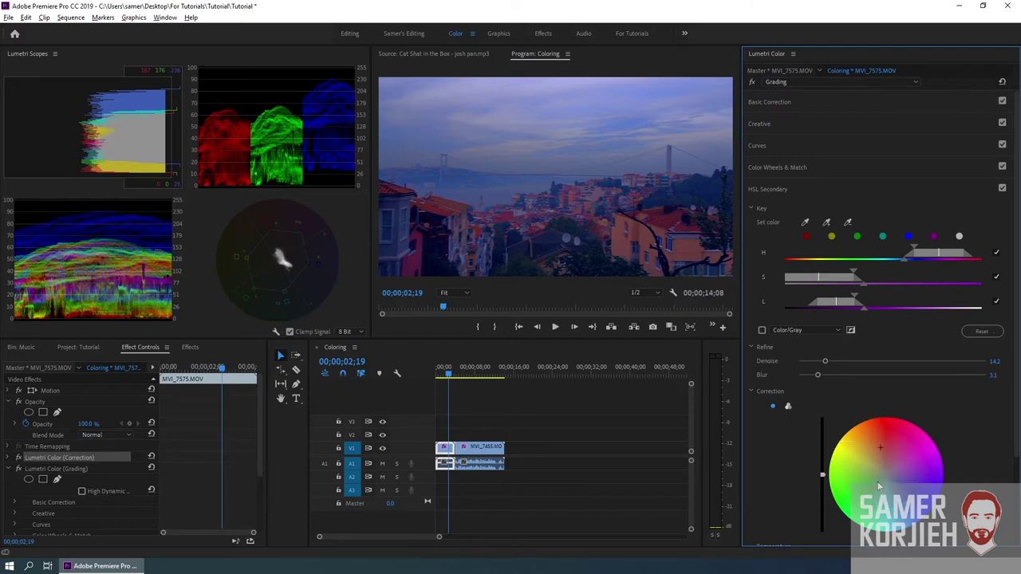
pyautogui.scroll(-2, 893, 445)
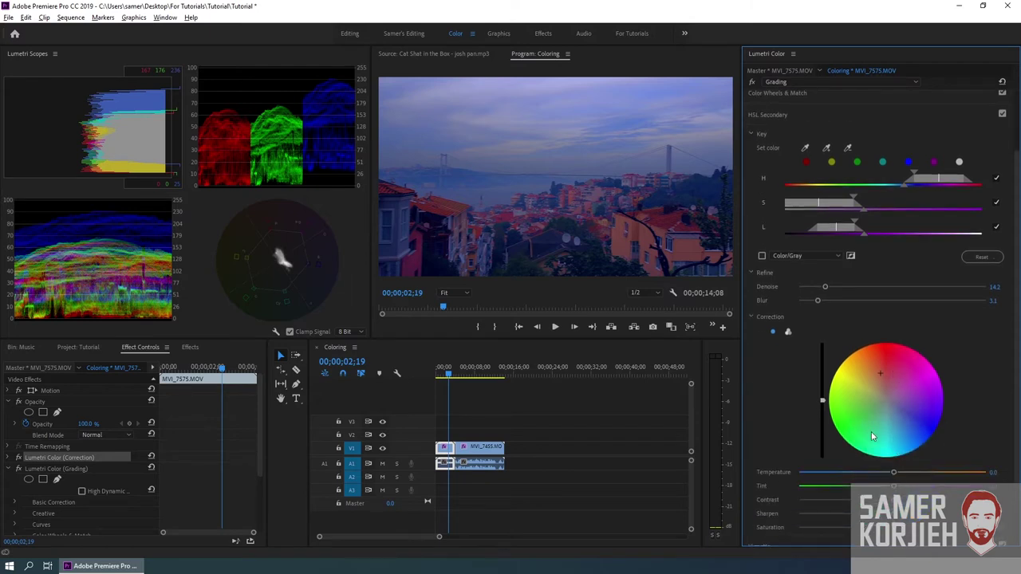
pyautogui.scroll(2, 885, 399)
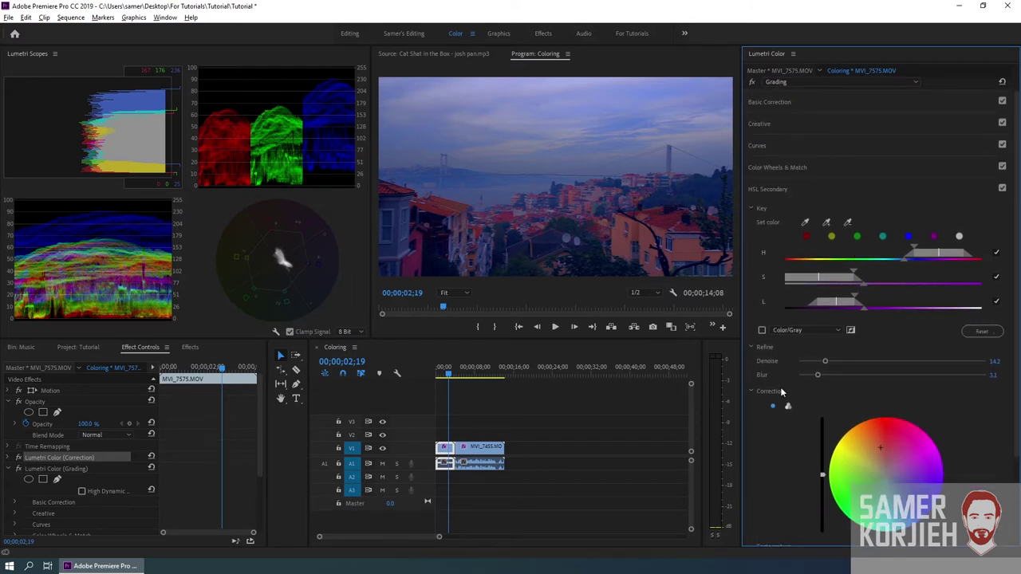
pyautogui.moveTo(825, 363)
pyautogui.mouseDown()
pyautogui.moveTo(810, 380)
pyautogui.moveTo(846, 363)
pyautogui.moveTo(895, 366)
pyautogui.moveTo(871, 363)
pyautogui.mouseUp()
pyautogui.click(762, 329)
pyautogui.moveTo(810, 375); pyautogui.dragTo(821, 375)
pyautogui.scroll(-2, 985, 488)
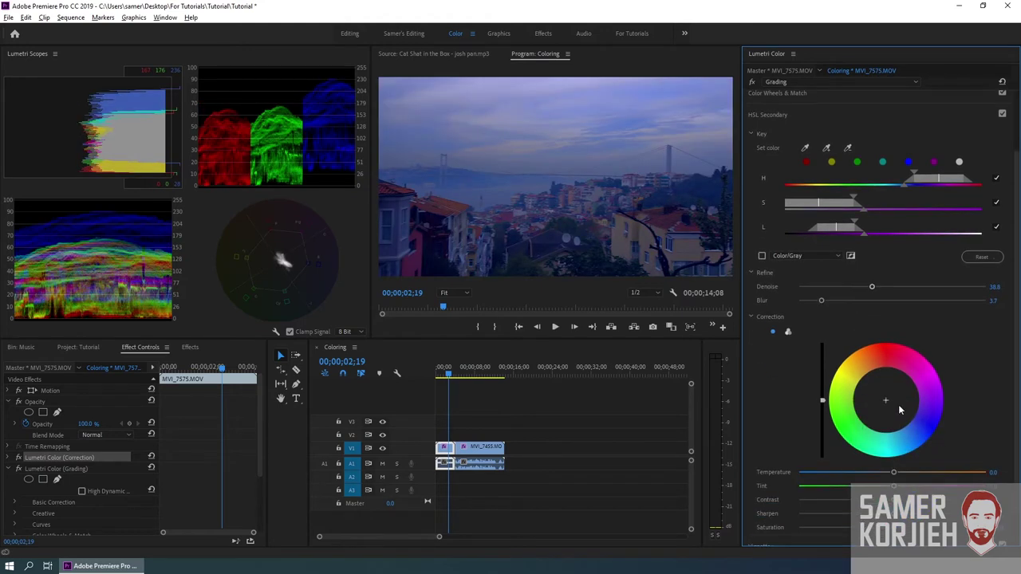
pyautogui.moveTo(886, 401); pyautogui.dragTo(883, 392)
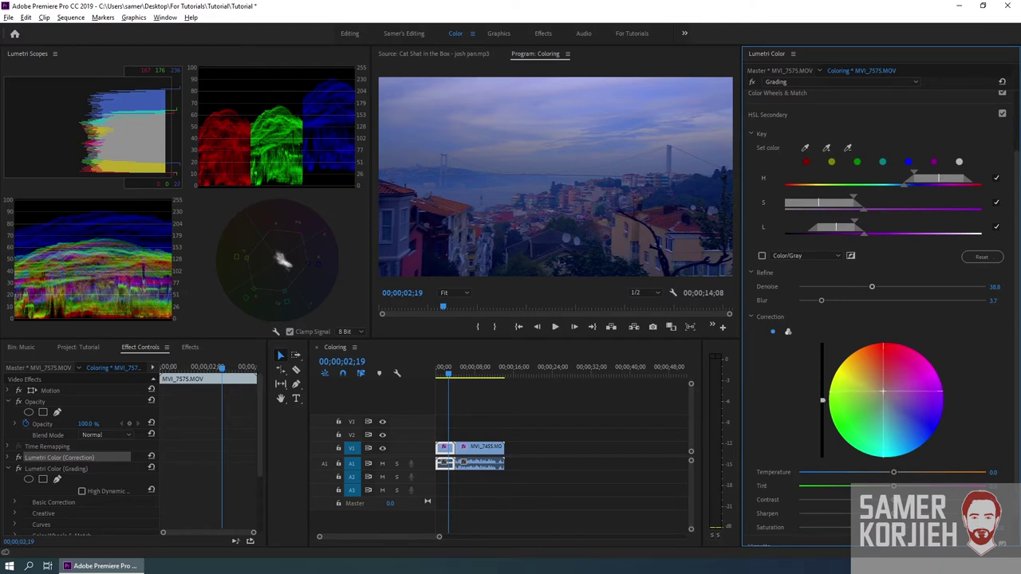
pyautogui.scroll(1, 993, 148)
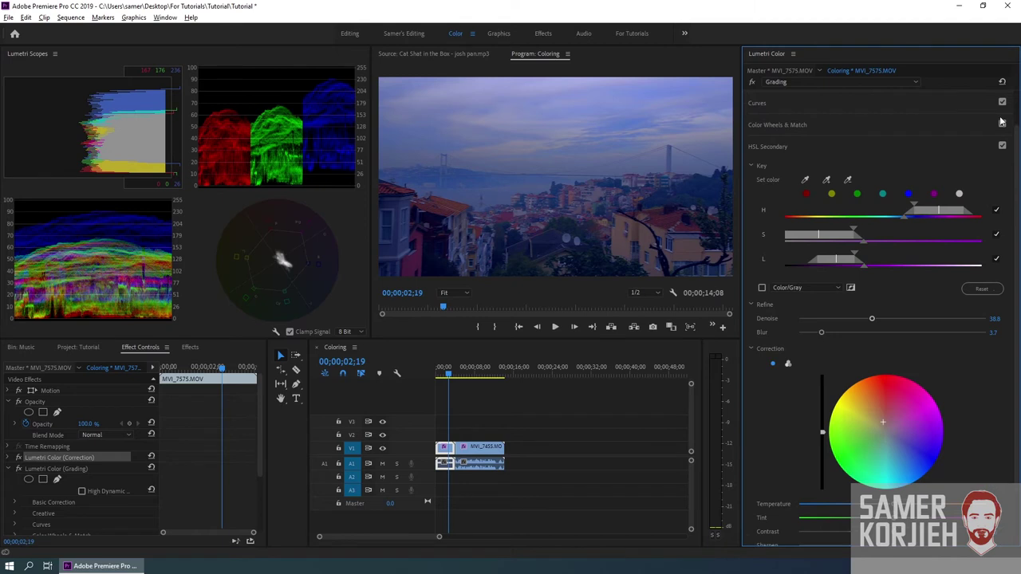
# Toggle HSL Secondary on and off to compare, then collapse the section.
pyautogui.click(1002, 147)
pyautogui.click(1002, 146)
pyautogui.click(1003, 147)
pyautogui.click(1003, 147)
pyautogui.click(1002, 147)
pyautogui.click(1003, 147)
pyautogui.click(1002, 147)
pyautogui.click(1002, 146)
pyautogui.click(778, 150)
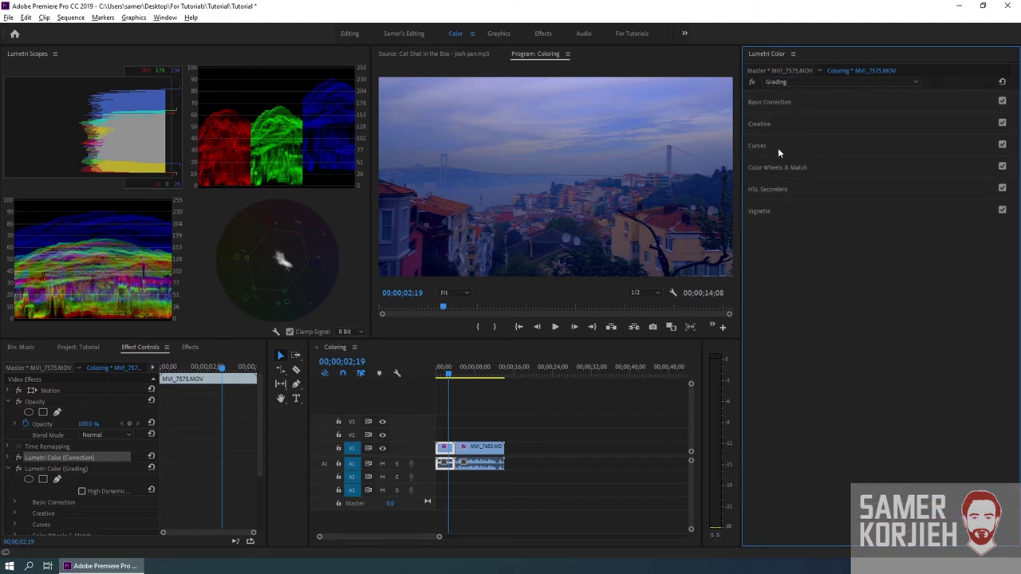
# Expand Curves and lift the RGB curve's black point for a faded look.
pyautogui.click(762, 147)
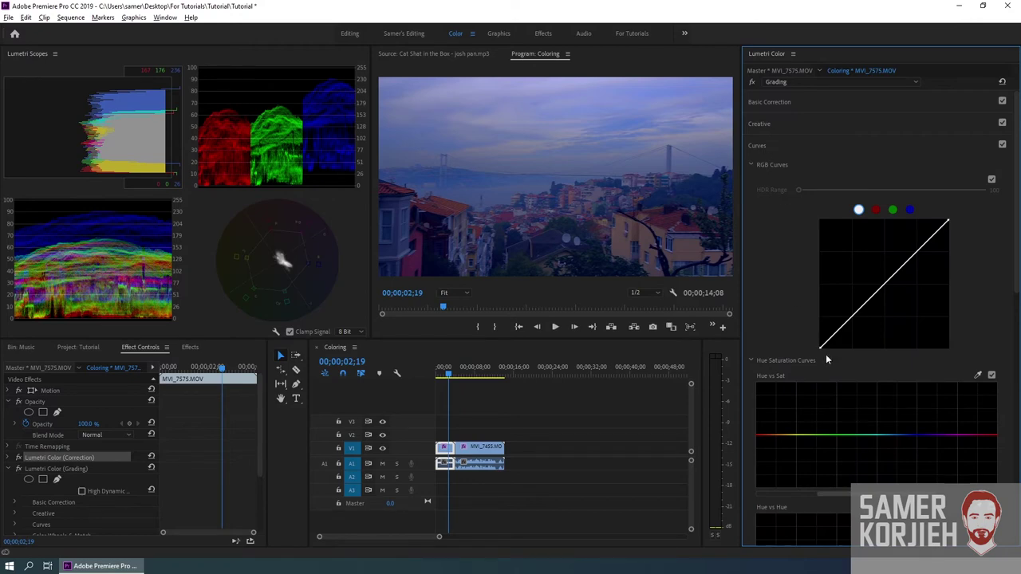
pyautogui.moveTo(820, 348)
pyautogui.mouseDown()
pyautogui.moveTo(791, 319)
pyautogui.moveTo(794, 355)
pyautogui.mouseUp()
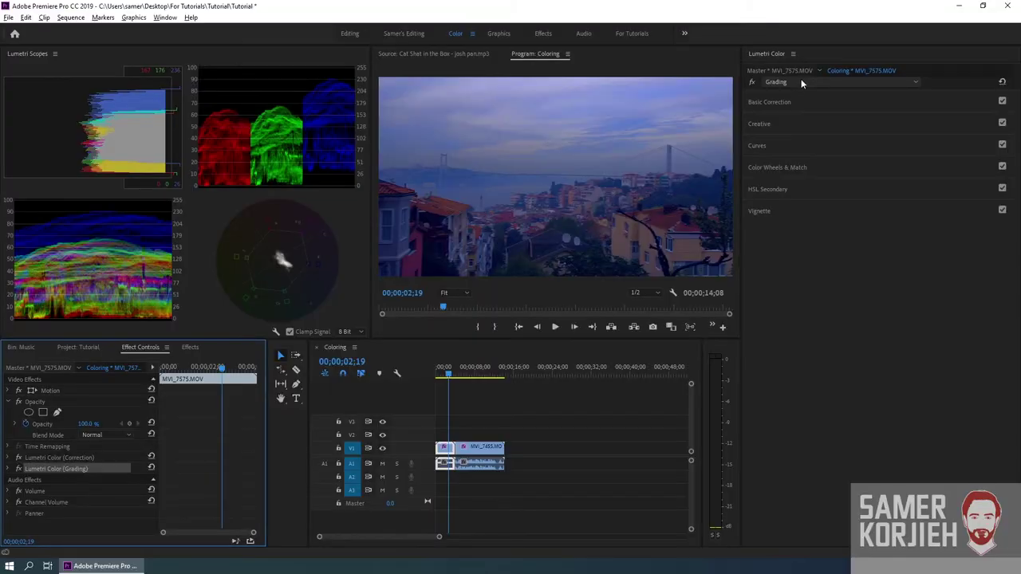
# Add a third Lumetri Color effect named Adjustment and expand its Curves section.
pyautogui.click(818, 117)
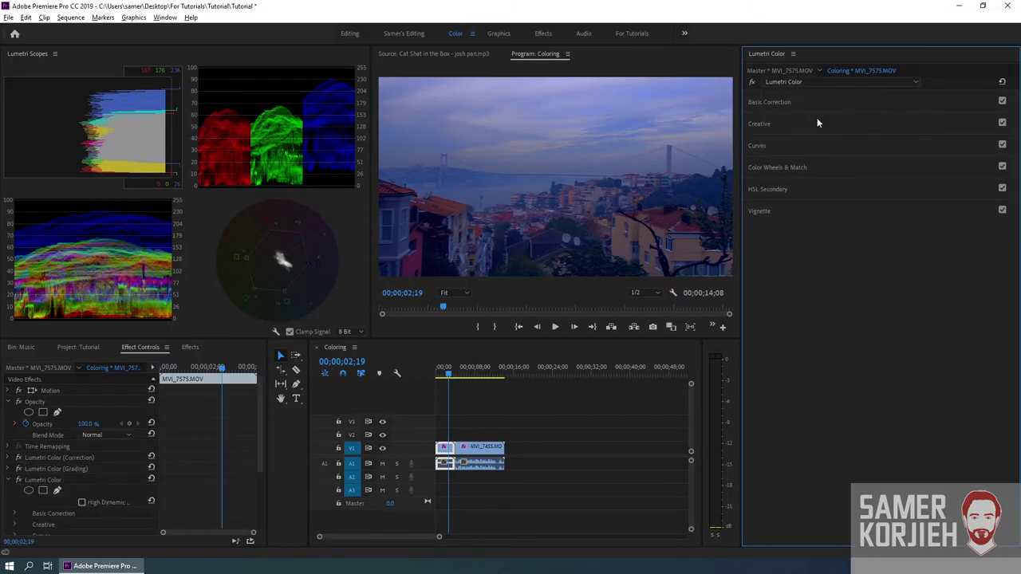
pyautogui.click(804, 81)
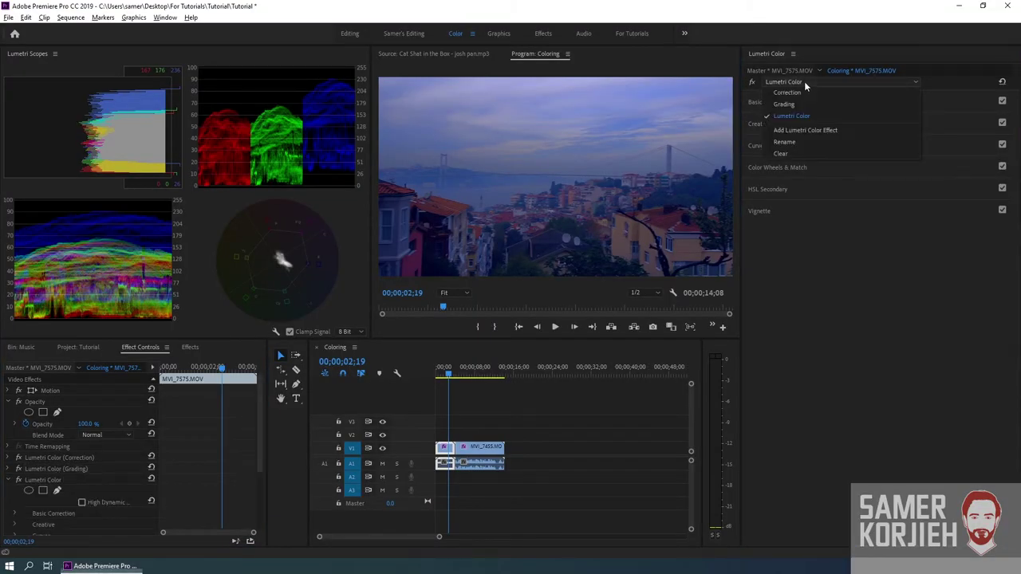
pyautogui.click(794, 143)
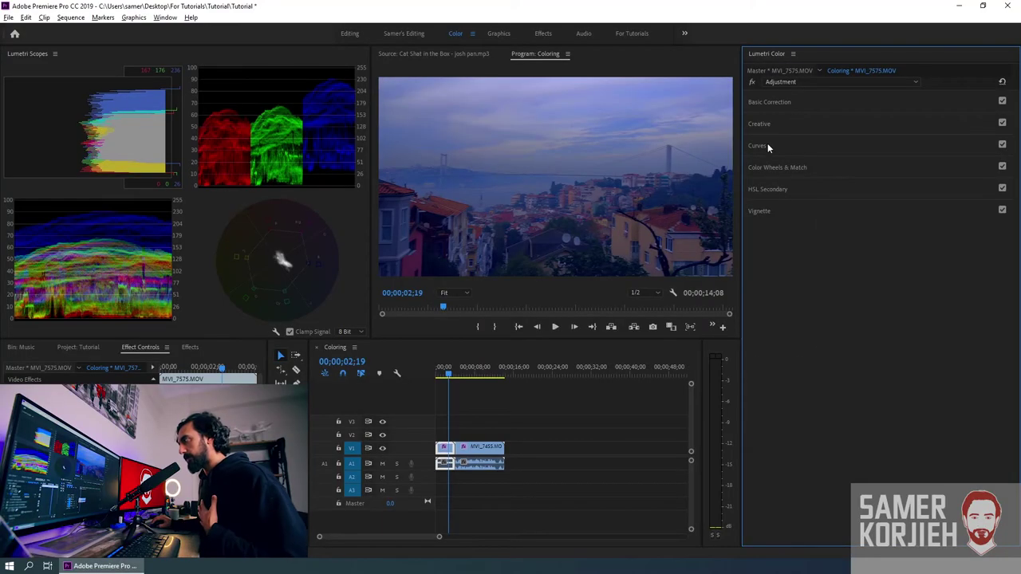
pyautogui.click(767, 145)
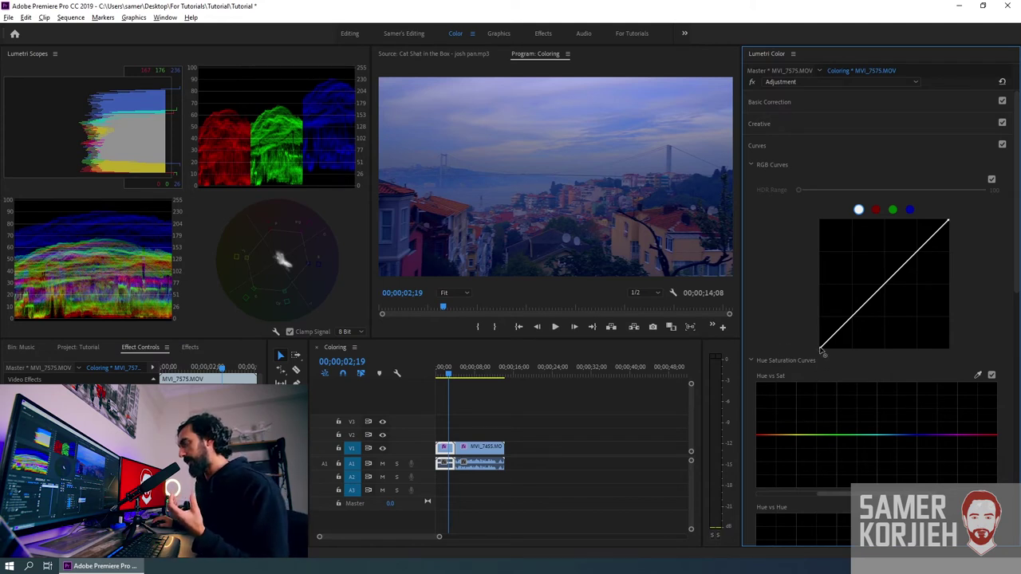
# Nudge the black point, add a raised midtone point, and lower the white point on the RGB curve.
pyautogui.moveTo(821, 348); pyautogui.dragTo(826, 354)
pyautogui.moveTo(827, 350); pyautogui.dragTo(828, 352)
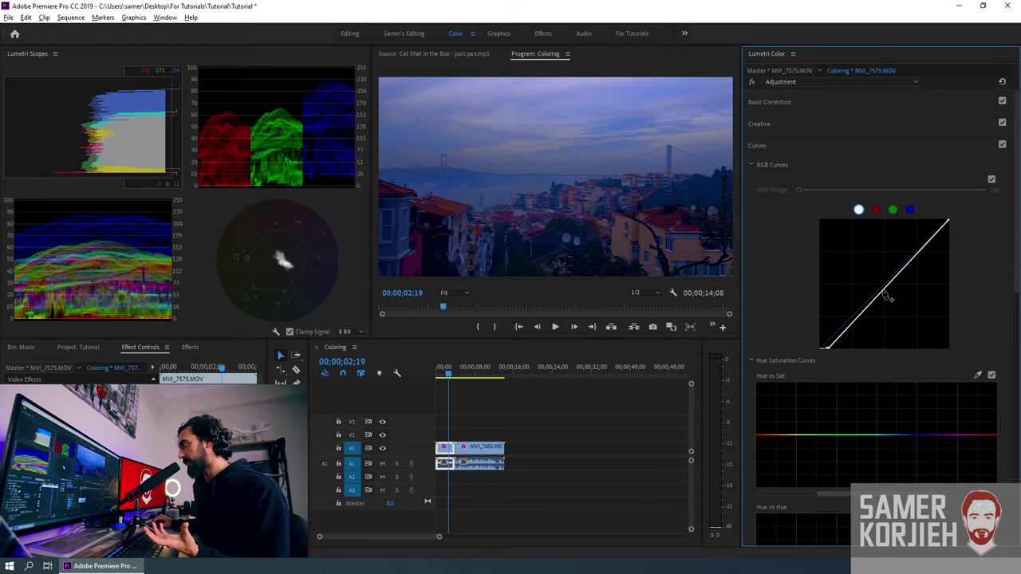
pyautogui.moveTo(883, 292); pyautogui.dragTo(878, 285)
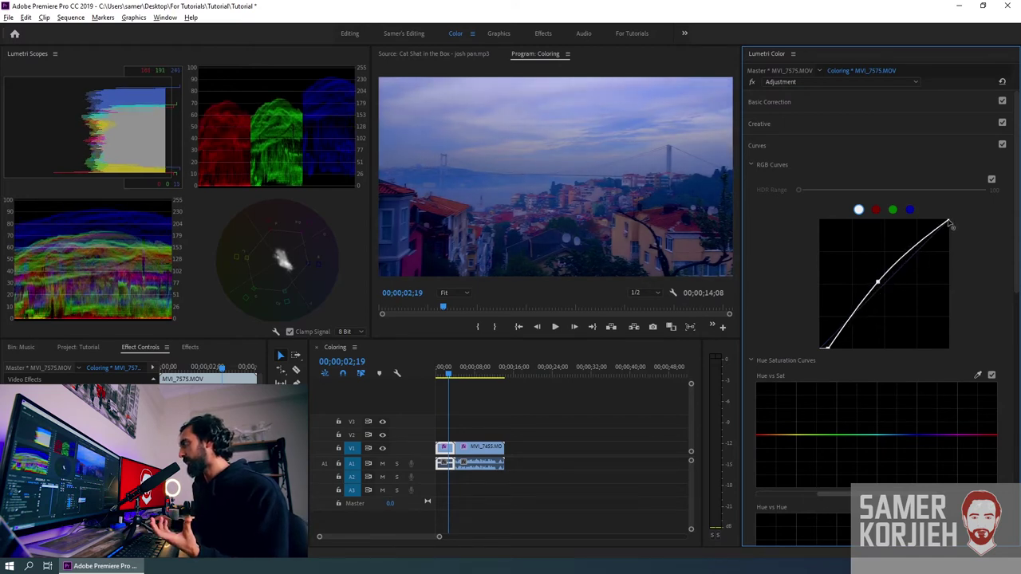
pyautogui.moveTo(949, 231); pyautogui.dragTo(952, 240)
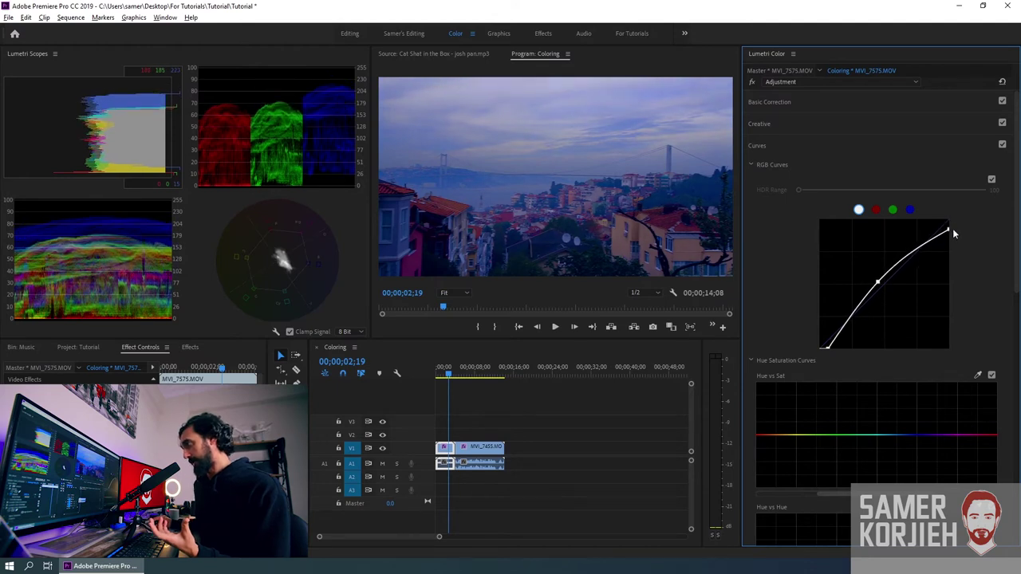
pyautogui.moveTo(880, 287); pyautogui.dragTo(875, 279)
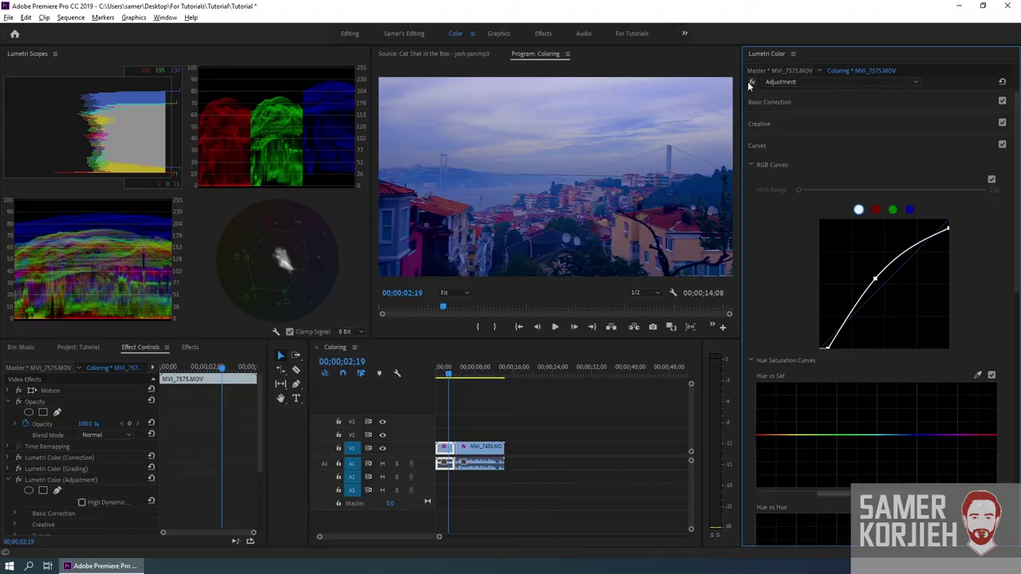
# Toggle the Adjustment effect off and on to compare, then deselect the clip.
pyautogui.click(751, 83)
pyautogui.click(751, 83)
pyautogui.click(751, 83)
pyautogui.click(752, 83)
pyautogui.click(752, 83)
pyautogui.click(751, 83)
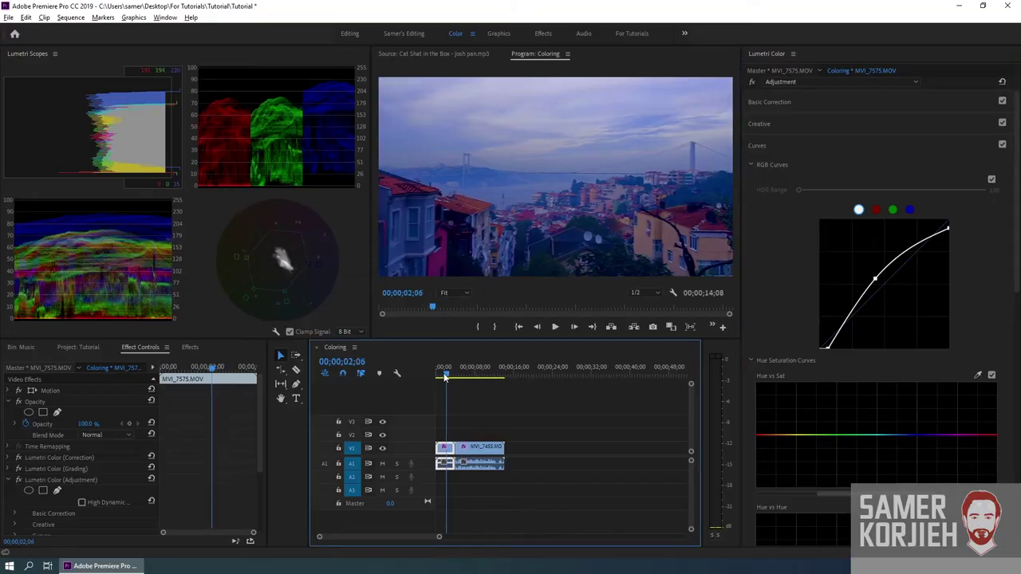
pyautogui.click(469, 401)
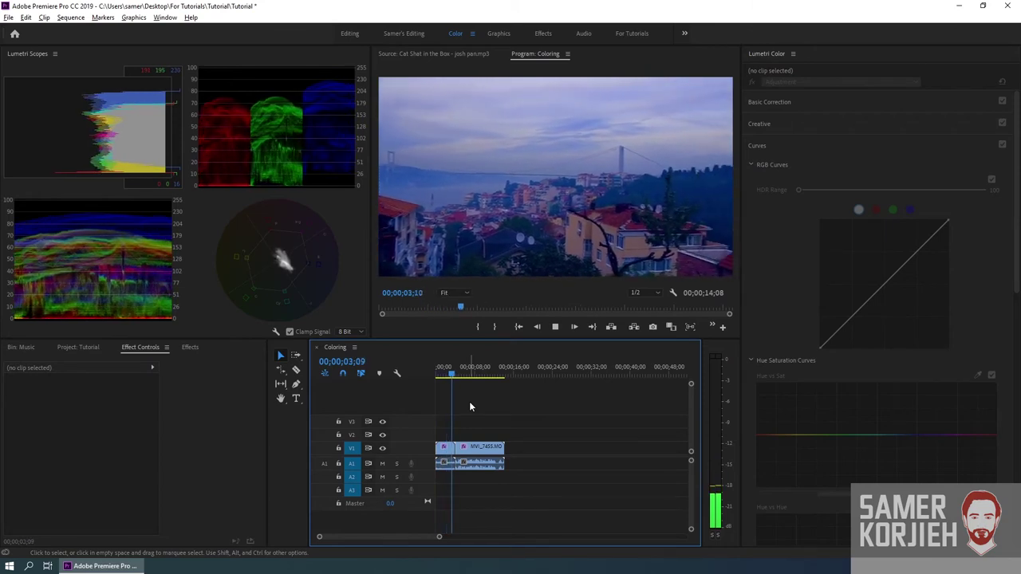
# Stop playback after reviewing the graded Bosphorus clip.
pyautogui.press('space')
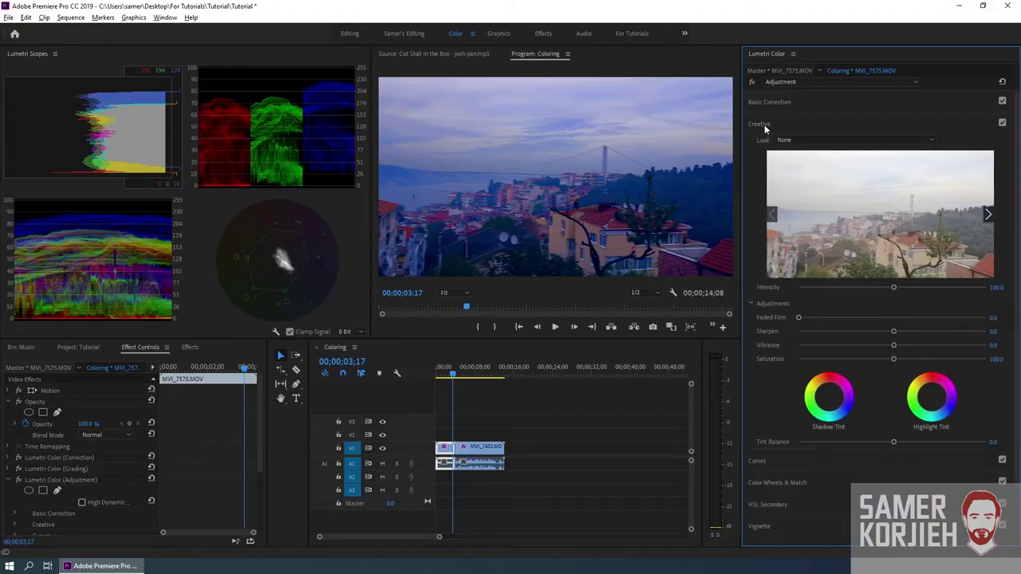
# Swap the Creative section for the colour wheels, then jump to the street clip.
pyautogui.click(764, 126)
pyautogui.click(769, 168)
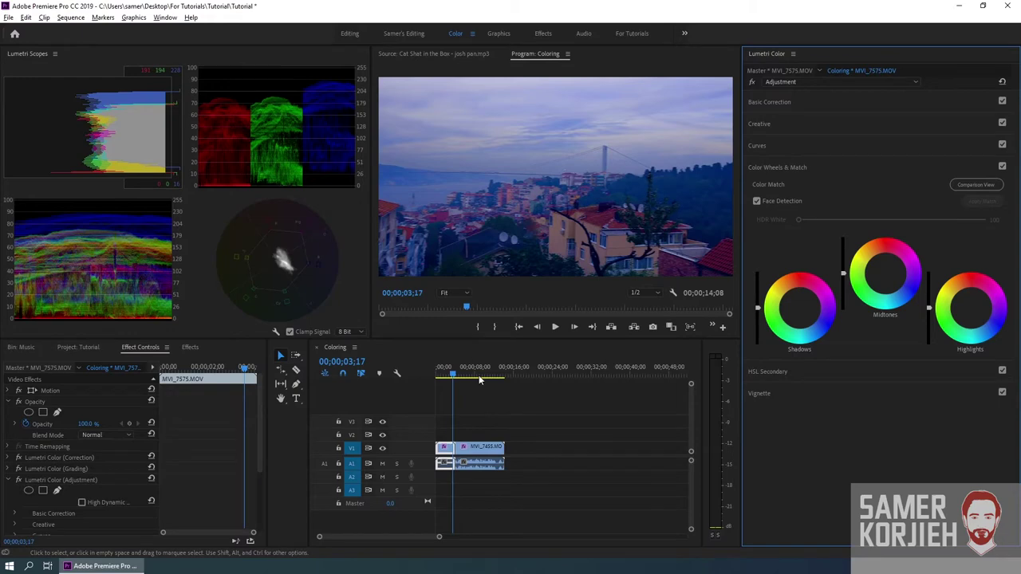
pyautogui.click(479, 375)
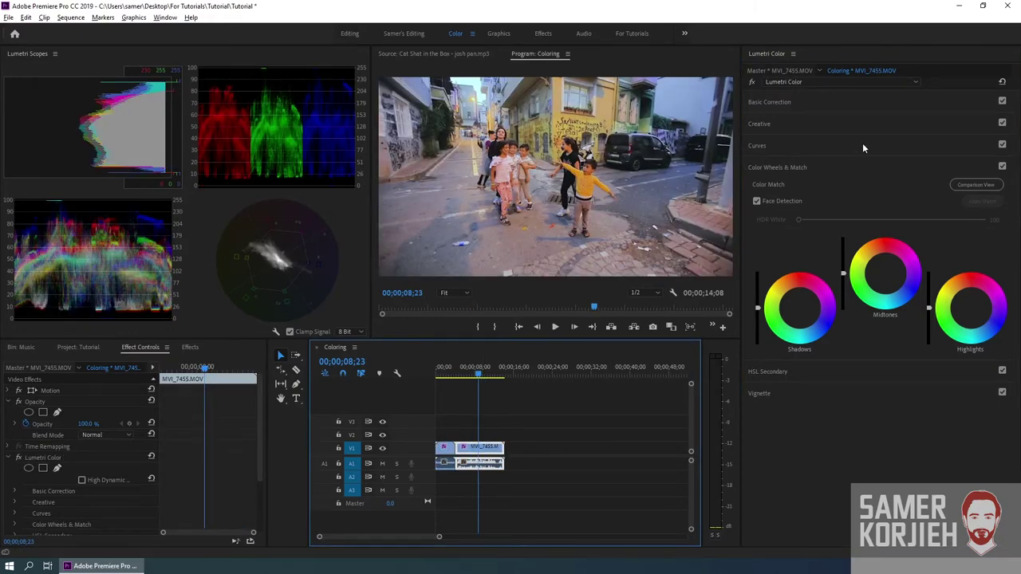
# Duplicate the street clip's Lumetri Color effect and begin renaming one copy Correction.
pyautogui.moveTo(479, 380); pyautogui.dragTo(467, 380)
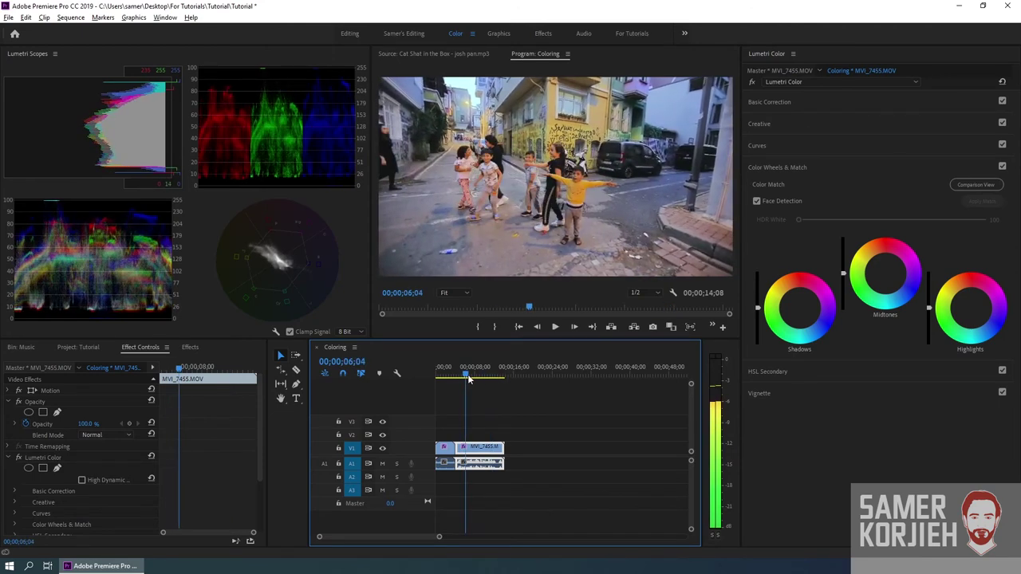
pyautogui.click(806, 83)
pyautogui.click(811, 112)
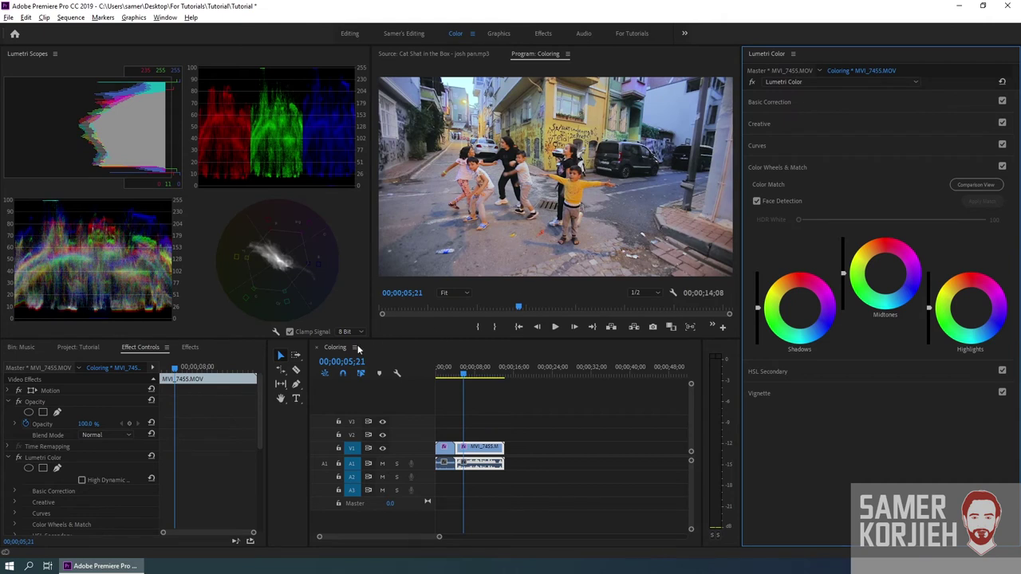
pyautogui.click(10, 461)
pyautogui.hotkey('ctrl', 'v')
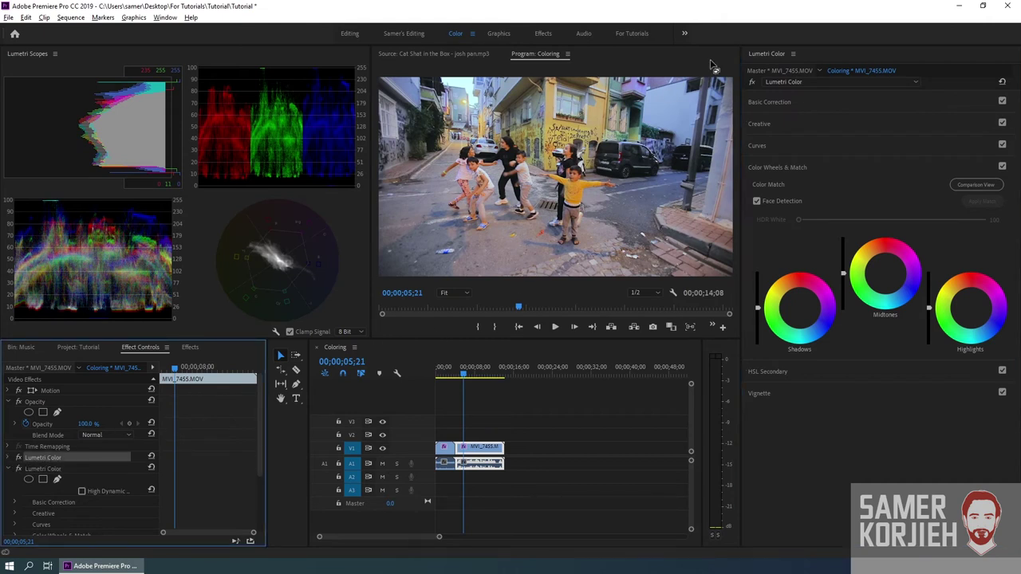
pyautogui.click(806, 82)
pyautogui.click(809, 130)
pyautogui.write('Correction')
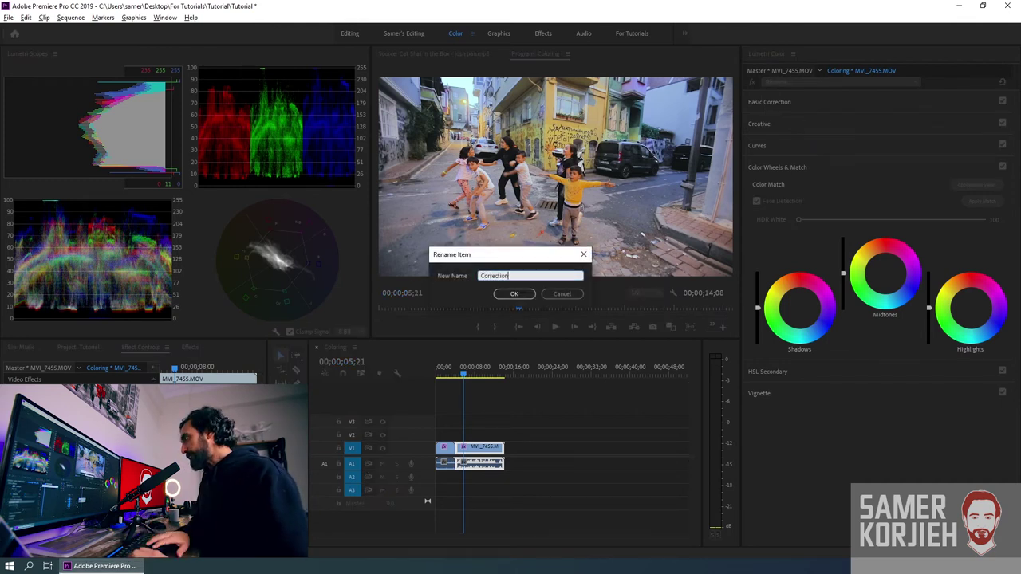
# Confirm 'Correction' as the first effect's name and rename the second Lumetri effect.
pyautogui.press('Return')
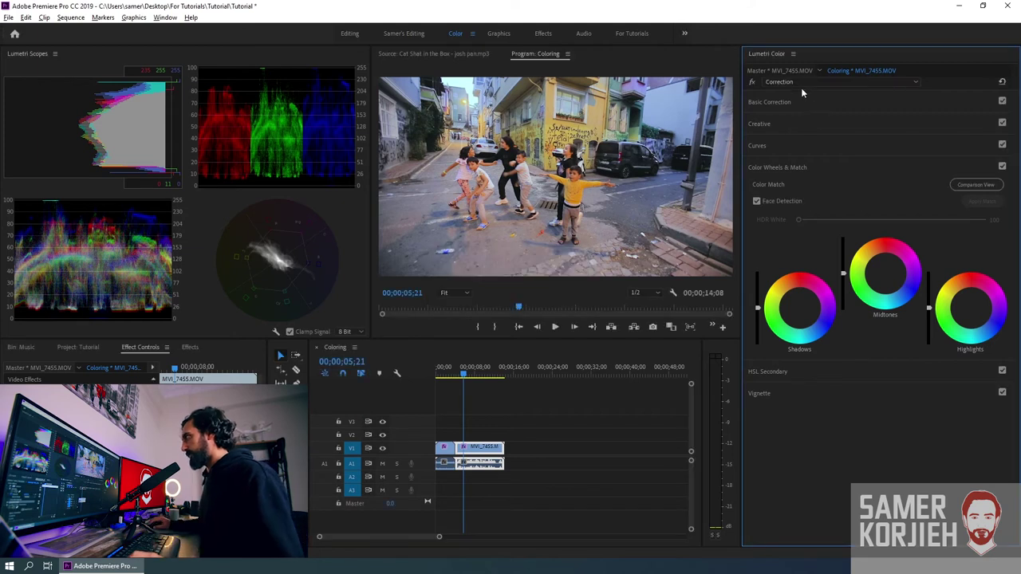
pyautogui.click(797, 83)
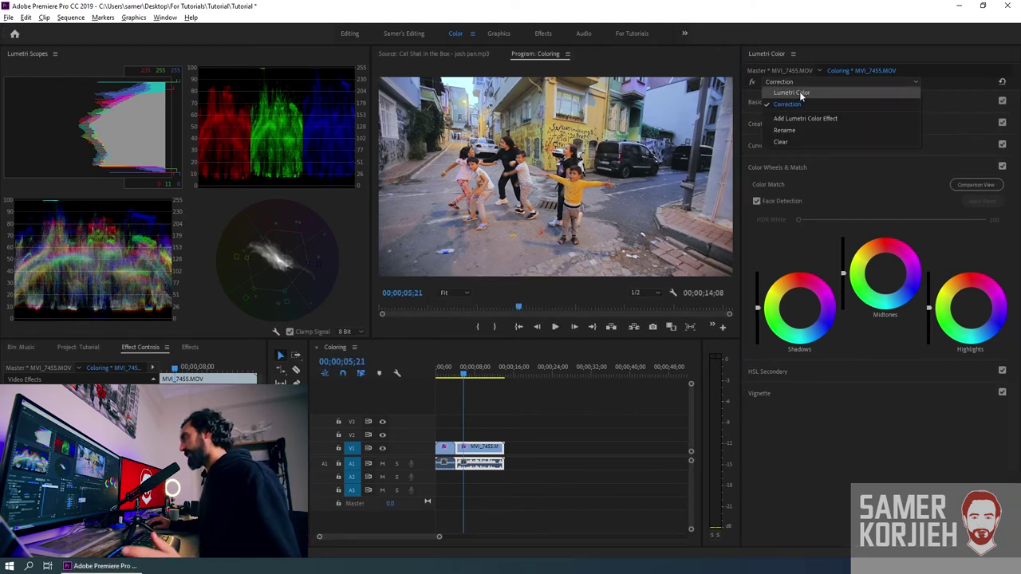
pyautogui.click(799, 91)
pyautogui.click(800, 81)
pyautogui.click(805, 131)
pyautogui.write('Correctio')
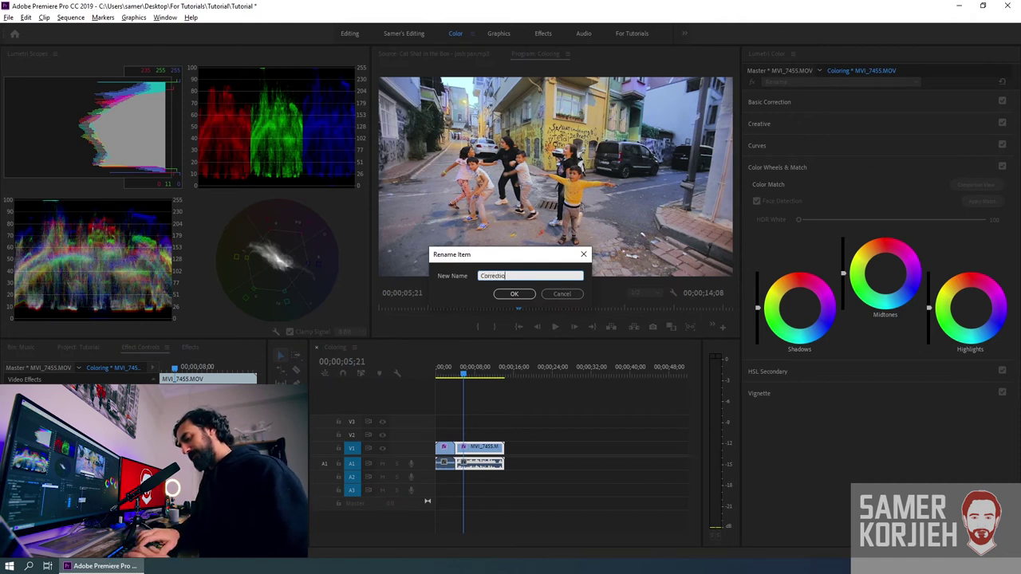
pyautogui.write('n')
pyautogui.press('Return')
# Rename the second Lumetri effect to 'Grading'.
pyautogui.click(824, 80)
pyautogui.click(811, 104)
pyautogui.click(812, 83)
pyautogui.click(813, 130)
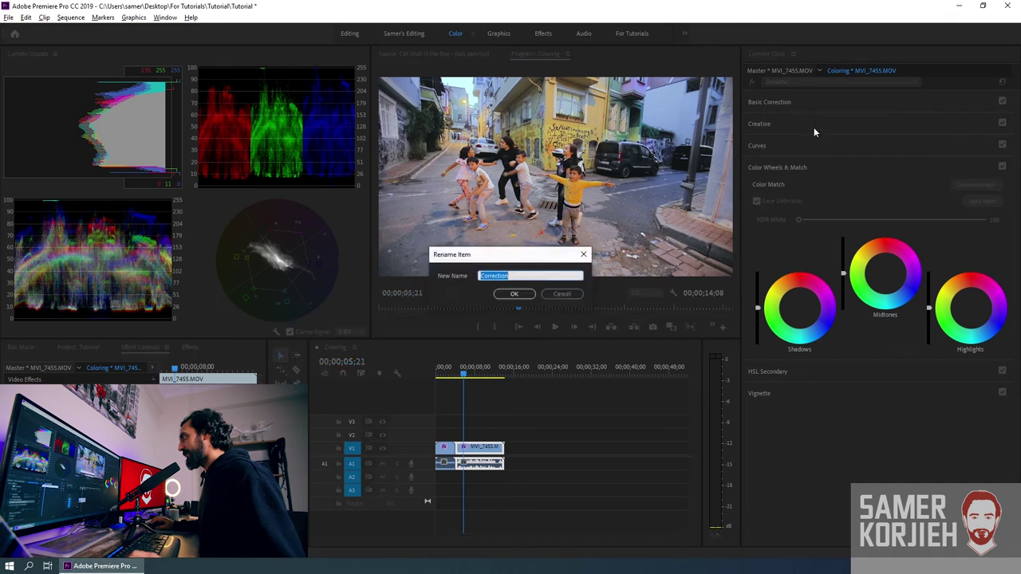
pyautogui.write('Grading')
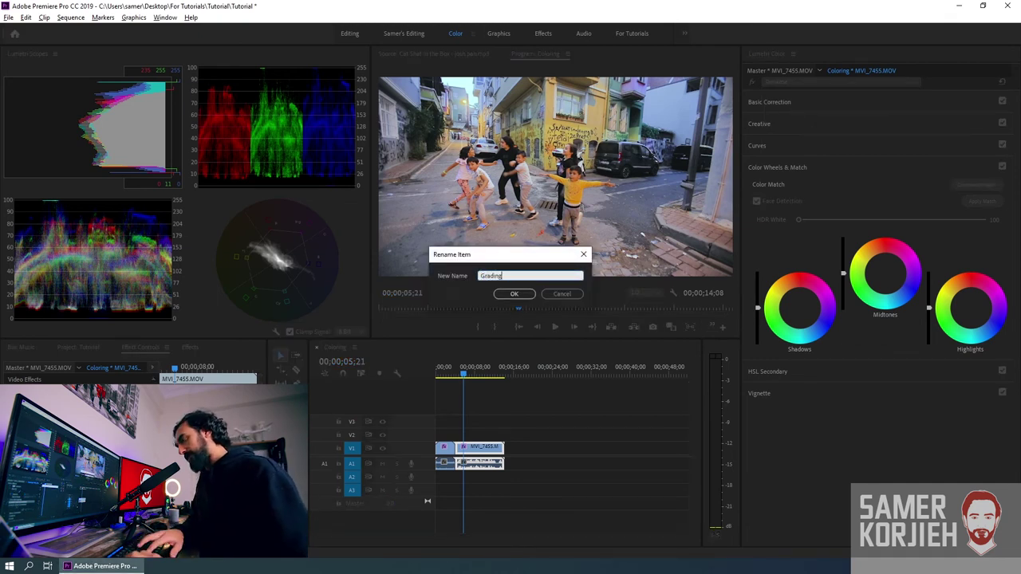
pyautogui.press('Return')
# Expand Basic Correction and select the Grading effect for editing.
pyautogui.click(788, 81)
pyautogui.click(789, 103)
pyautogui.click(790, 103)
pyautogui.click(790, 83)
pyautogui.click(795, 105)
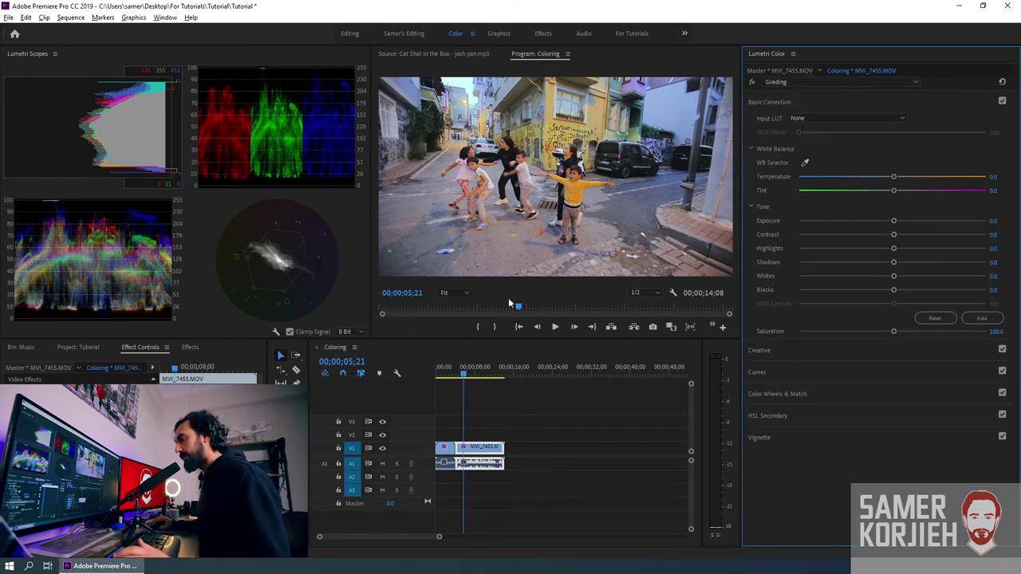
pyautogui.click(460, 372)
# Rate-stretch the street clip to 68.39% speed, lengthening the sequence to 00;00;18;29.
pyautogui.press('space')
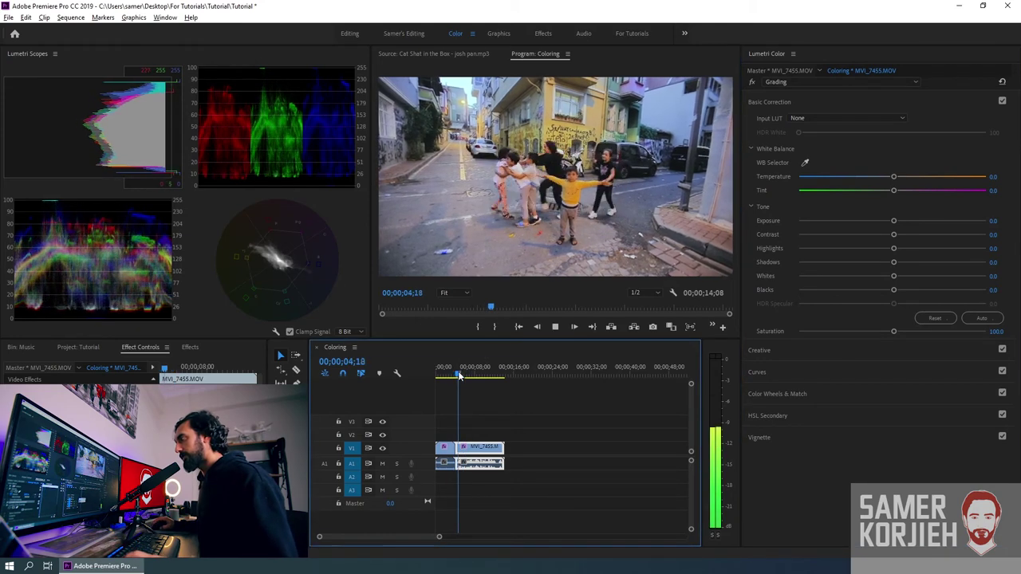
pyautogui.press('space')
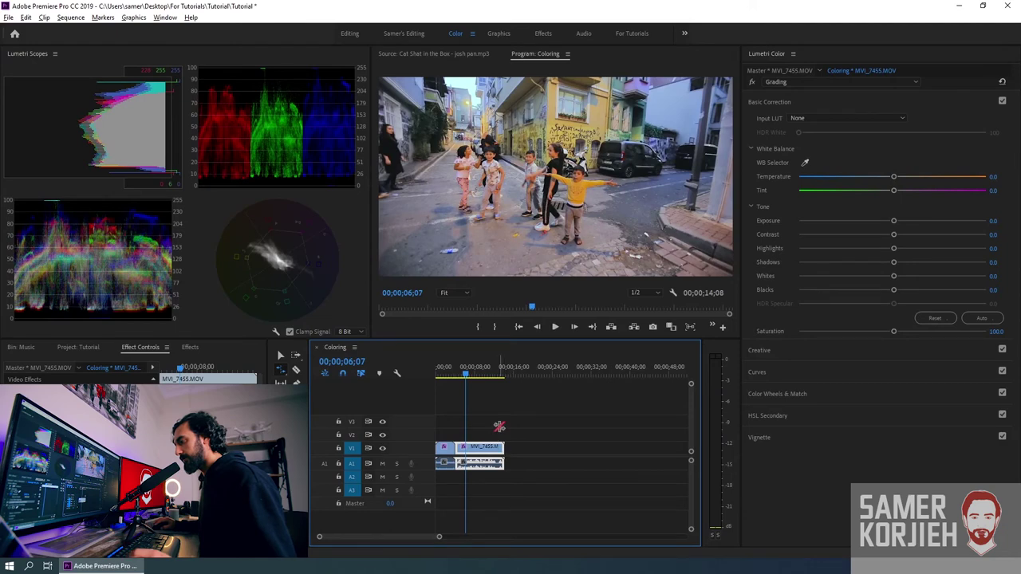
pyautogui.click(498, 427)
pyautogui.moveTo(522, 448); pyautogui.dragTo(523, 448)
# Play back the slowed street clip and zoom the timeline in.
pyautogui.click(458, 371)
pyautogui.press('space')
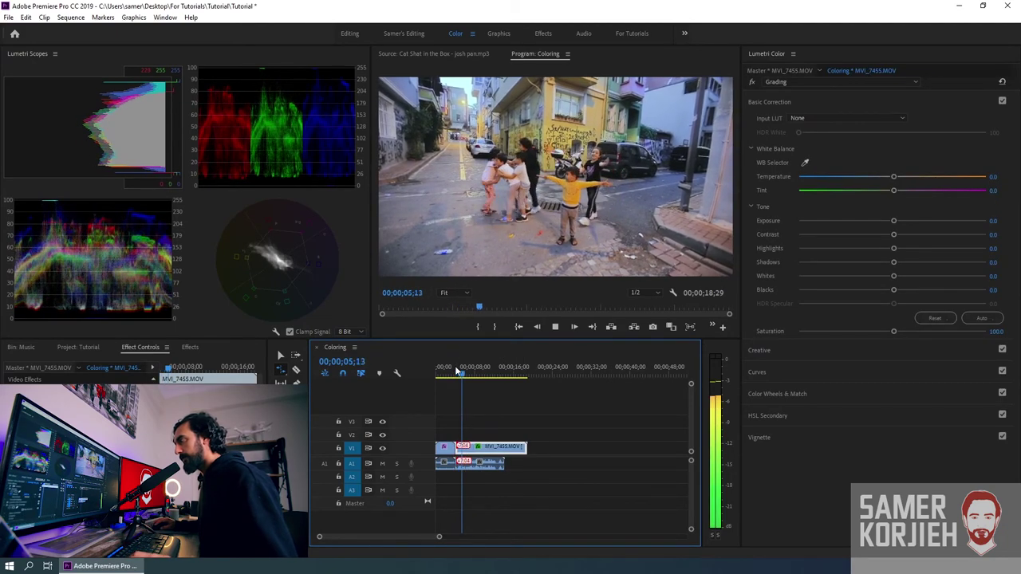
pyautogui.press('space')
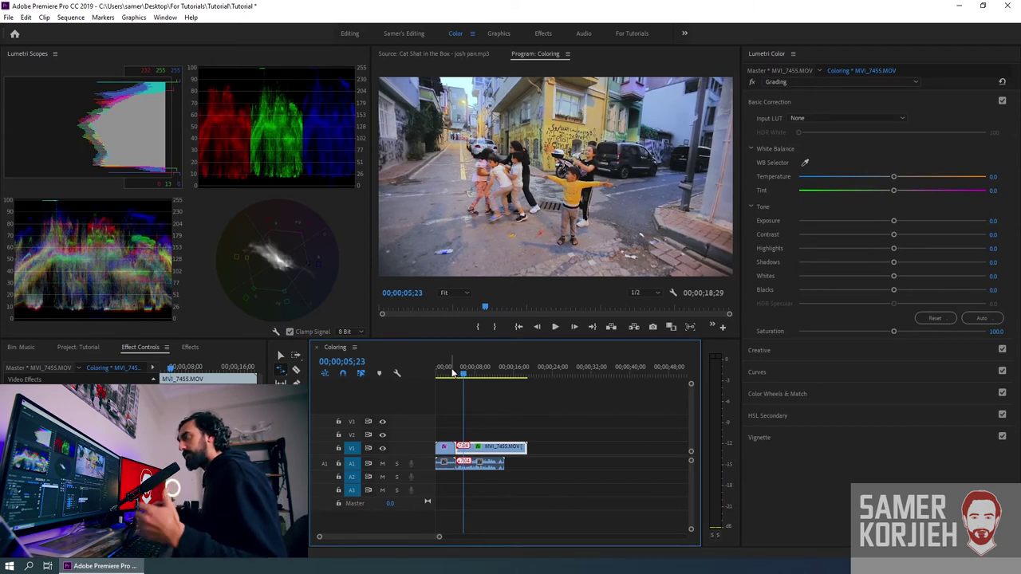
pyautogui.press('=')
pyautogui.press('=')
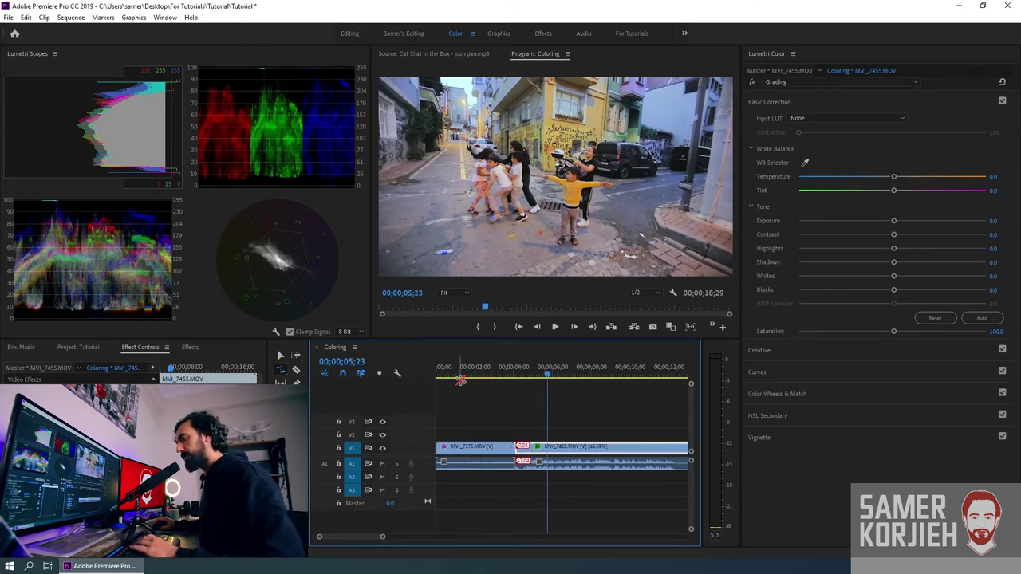
pyautogui.click(517, 373)
pyautogui.scroll(-3, 537, 403)
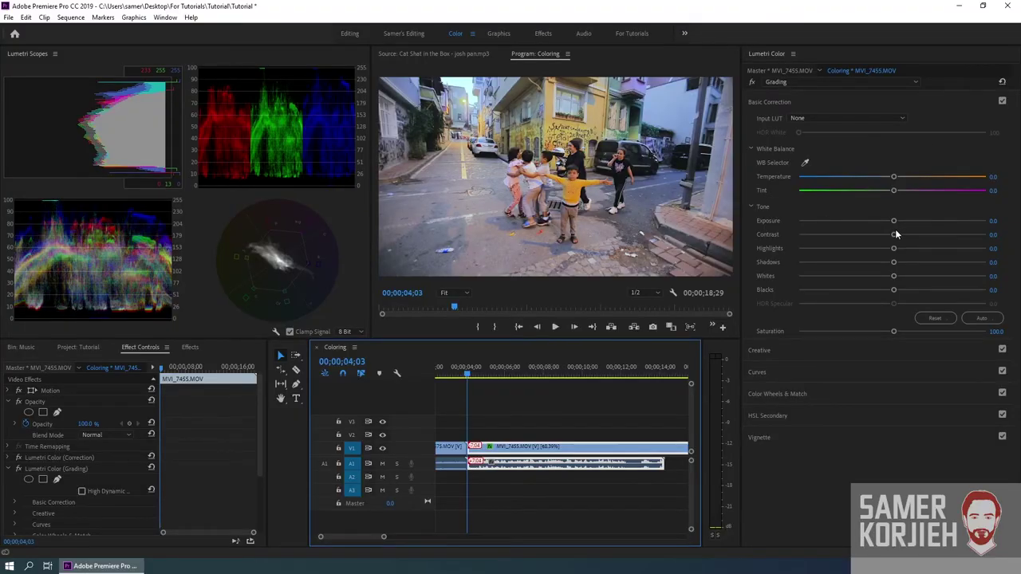
# In Grading's Basic Correction, lift the shadows and set highlights to -5.9, keeping whites at 0.0.
pyautogui.moveTo(894, 262); pyautogui.dragTo(918, 264)
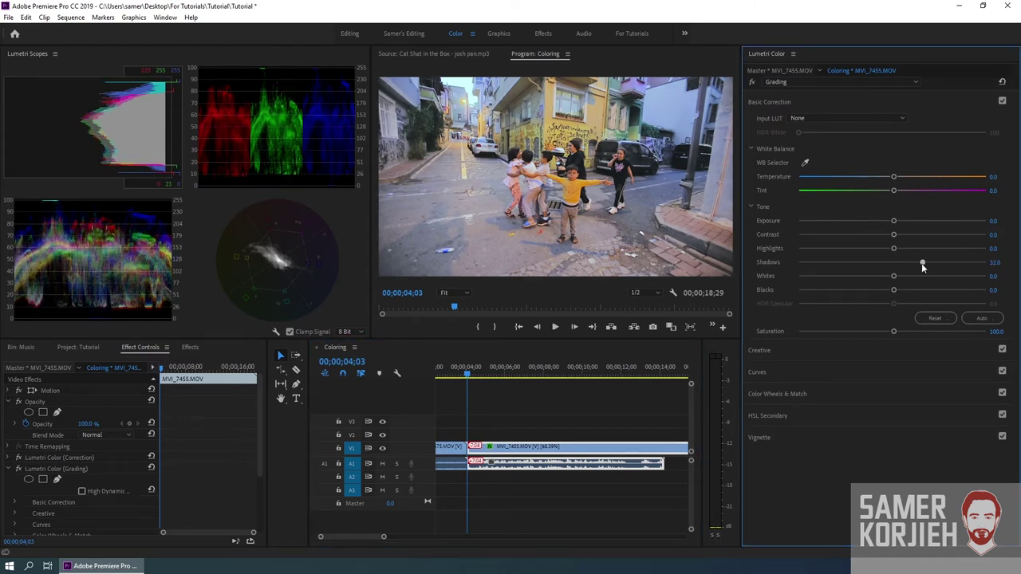
pyautogui.moveTo(894, 248); pyautogui.dragTo(902, 235)
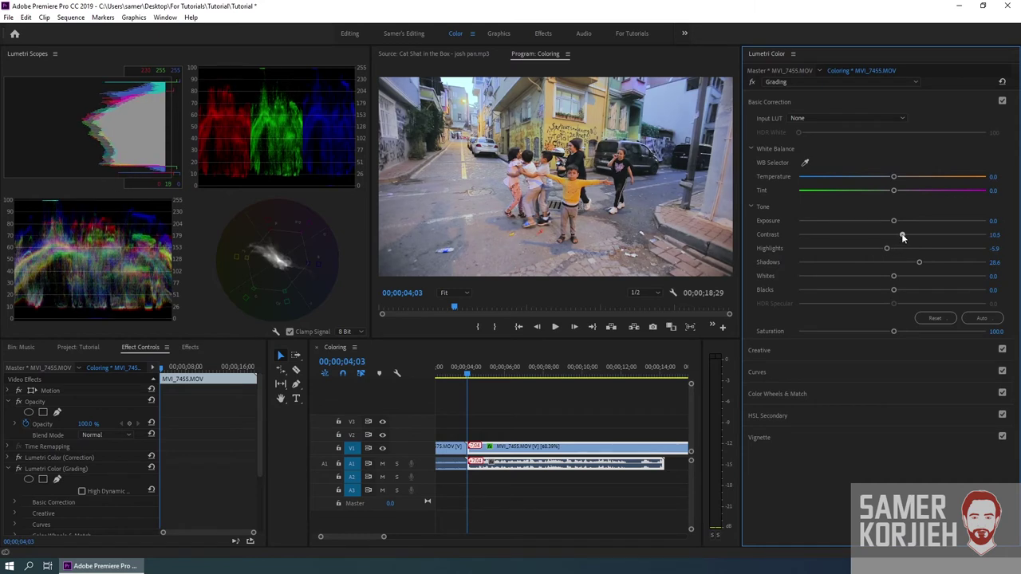
pyautogui.moveTo(894, 276); pyautogui.dragTo(896, 275)
pyautogui.doubleClick(896, 276)
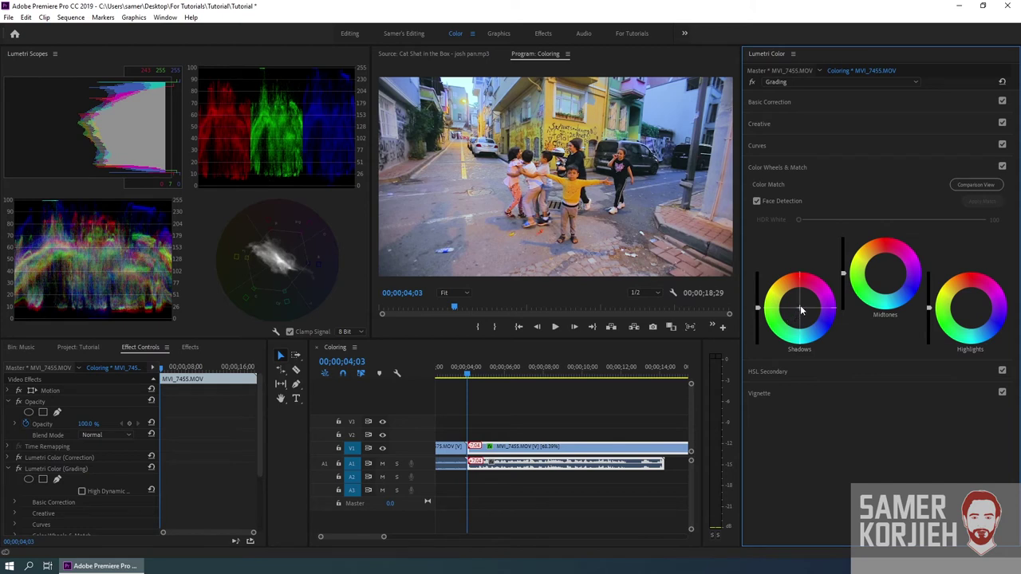
# Push the Grading effect's Shadows wheel toward red-magenta, then select the Correction effect.
pyautogui.moveTo(800, 311); pyautogui.dragTo(794, 298)
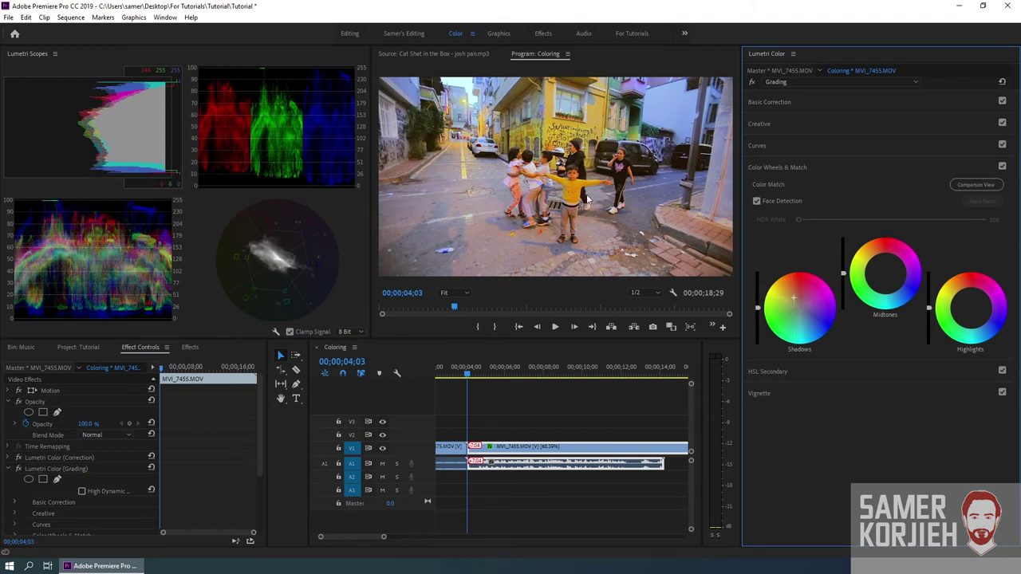
pyautogui.moveTo(828, 326); pyautogui.dragTo(751, 294)
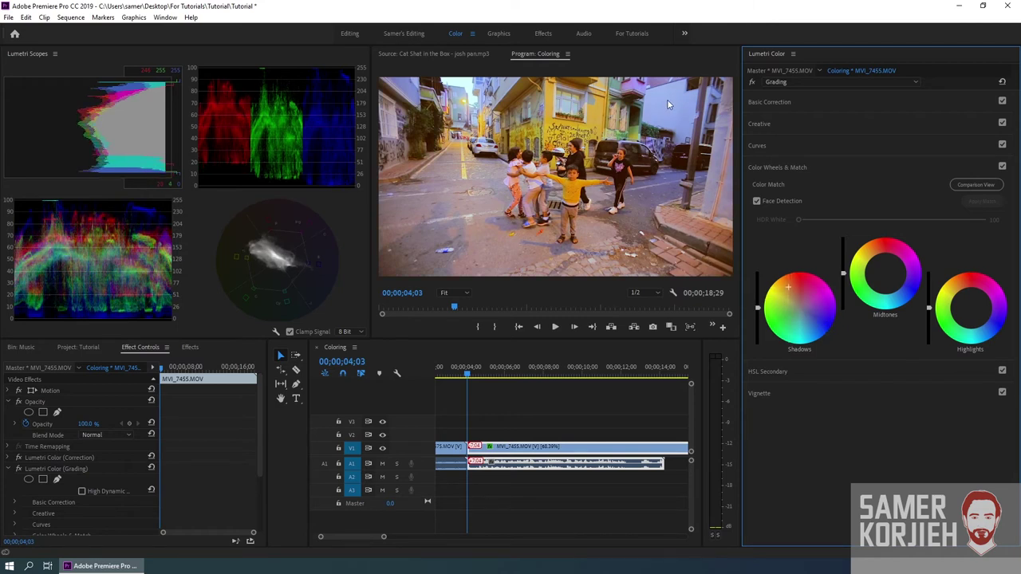
pyautogui.moveTo(786, 317); pyautogui.dragTo(789, 295)
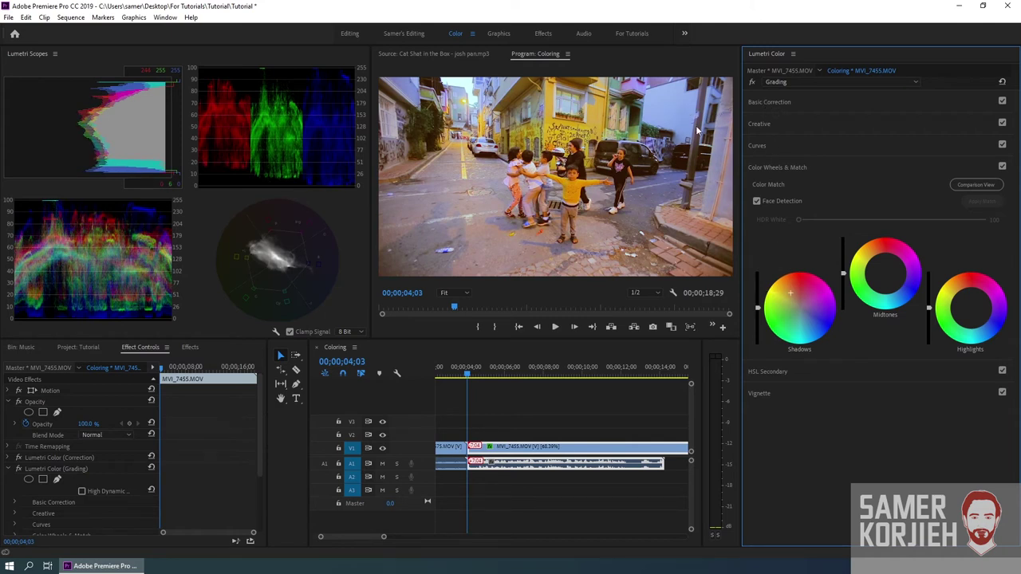
pyautogui.click(790, 82)
pyautogui.click(794, 94)
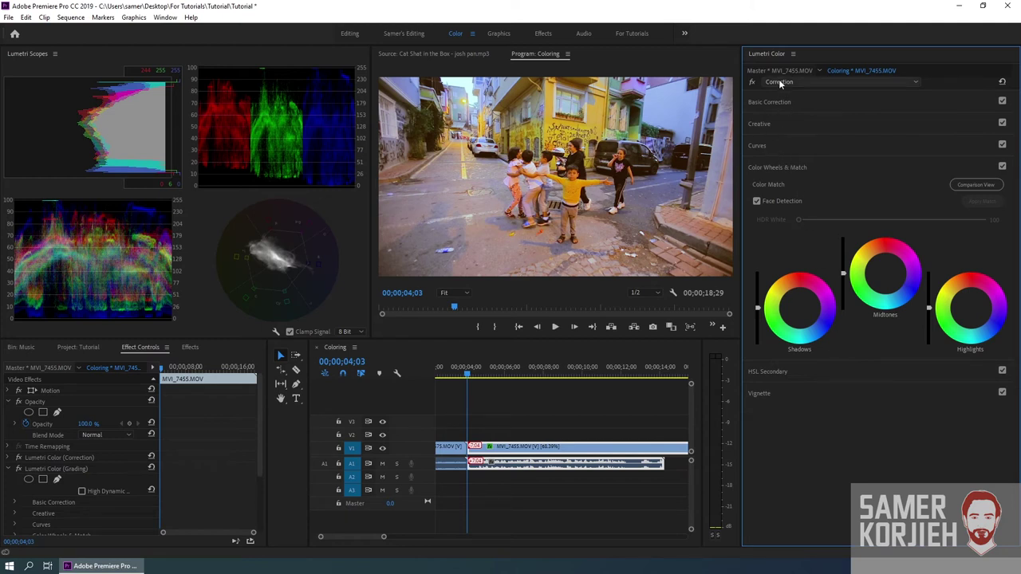
# Glance at Correction's Curves, then reopen Grading's Shadows, Midtones and Highlights wheels.
pyautogui.click(767, 145)
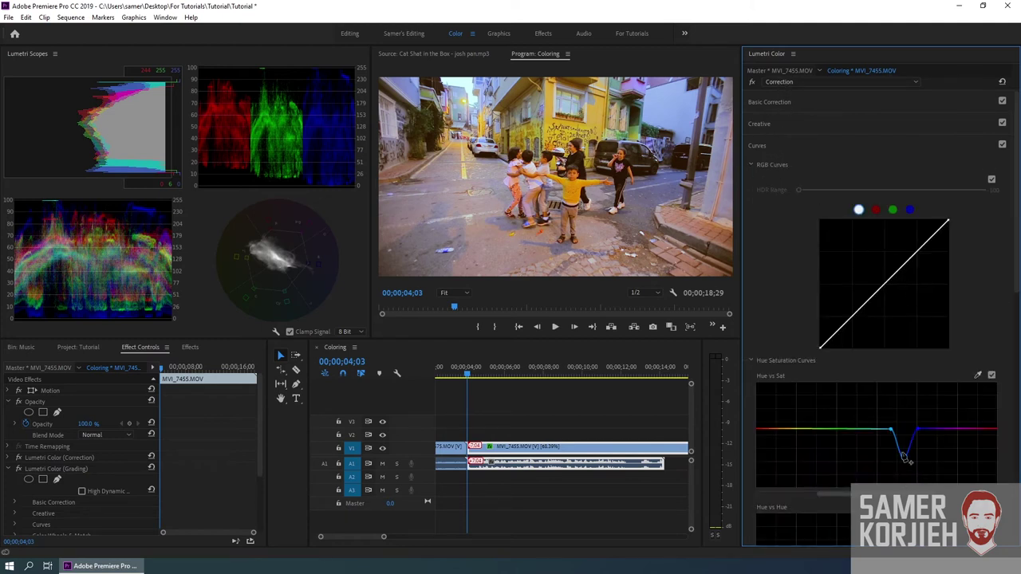
pyautogui.click(758, 146)
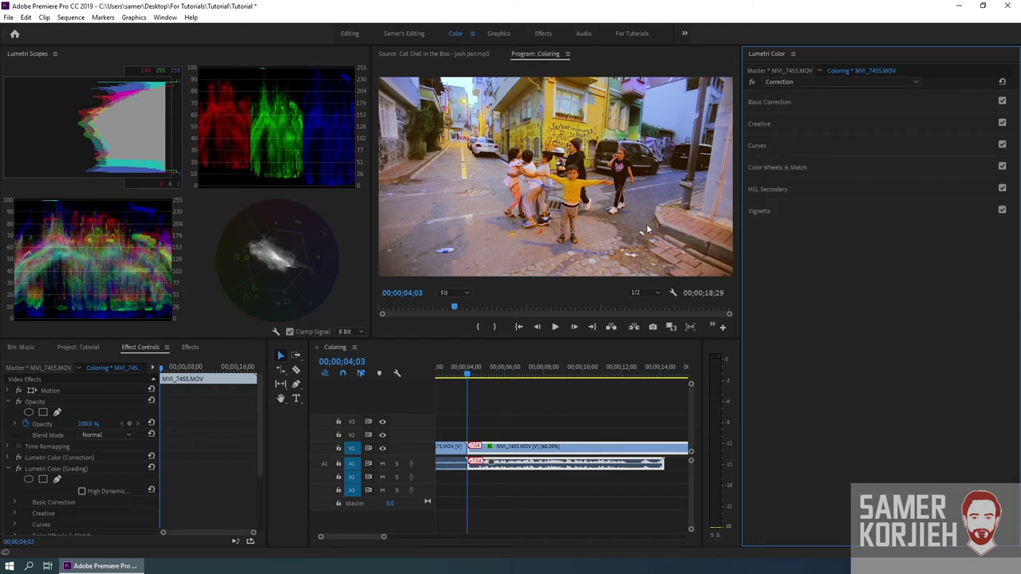
pyautogui.click(782, 82)
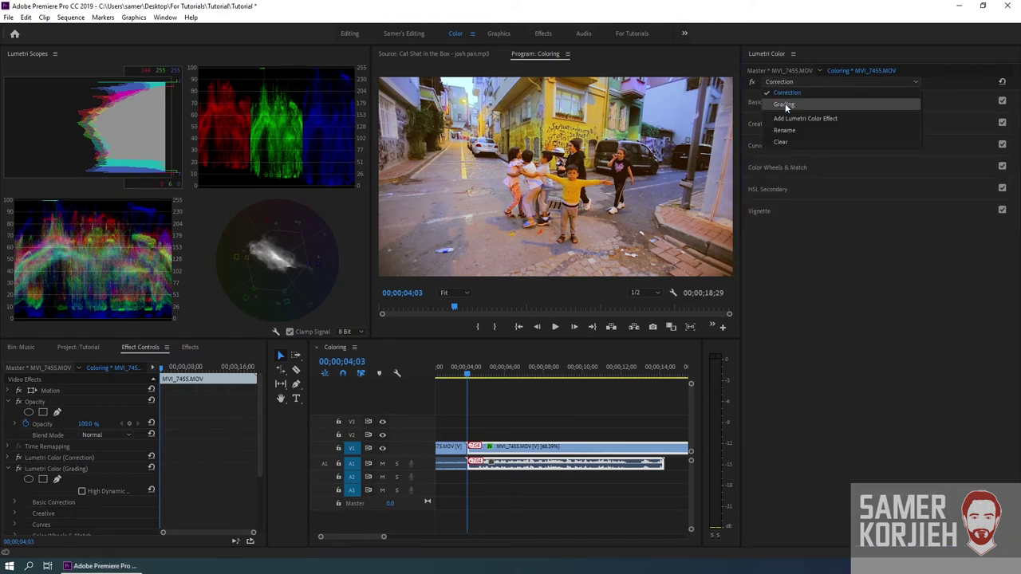
pyautogui.click(784, 105)
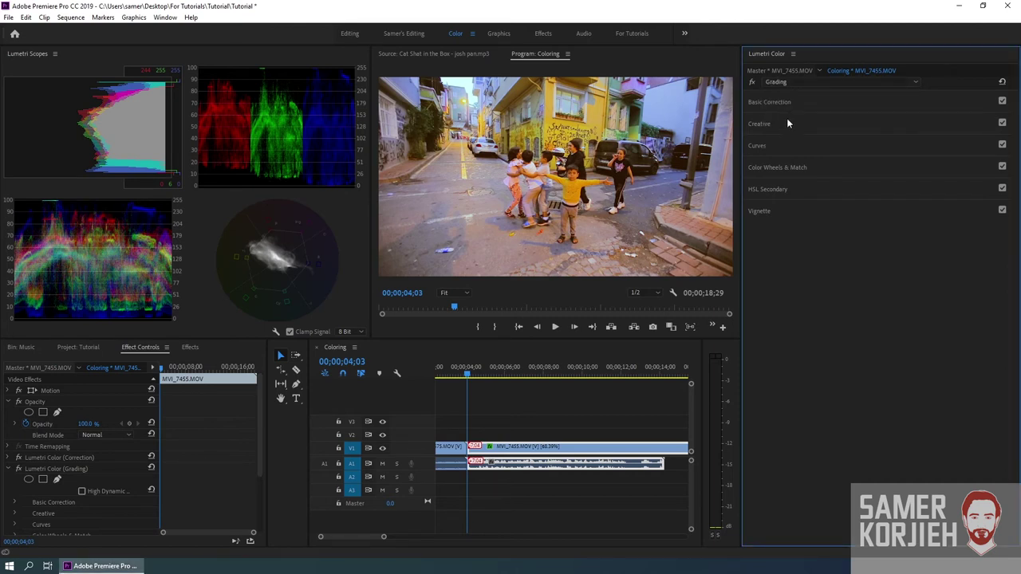
pyautogui.click(787, 167)
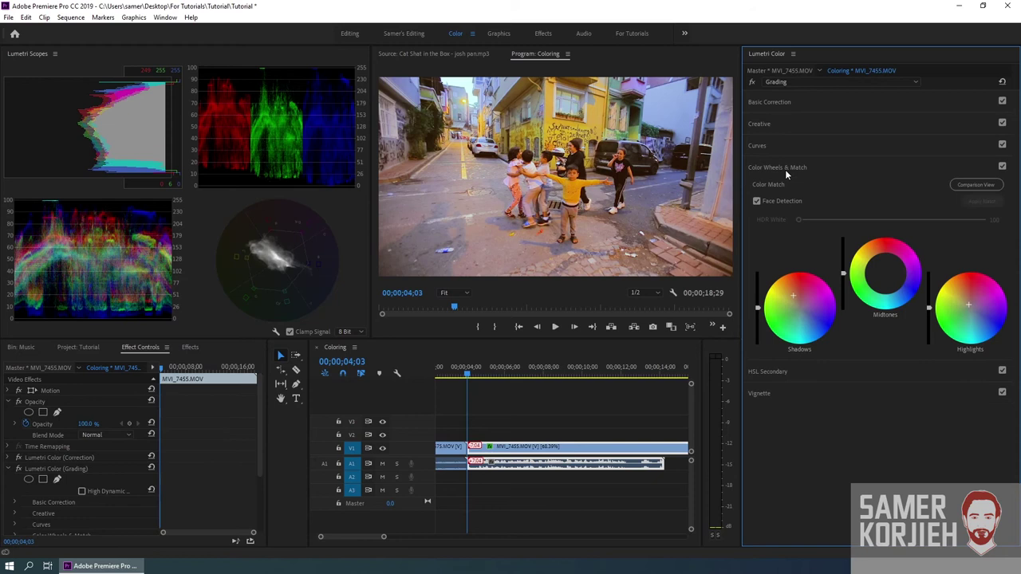
# Compare the colour wheel grade on and off, then reset the Hue vs Sat curve to flat.
pyautogui.click(785, 169)
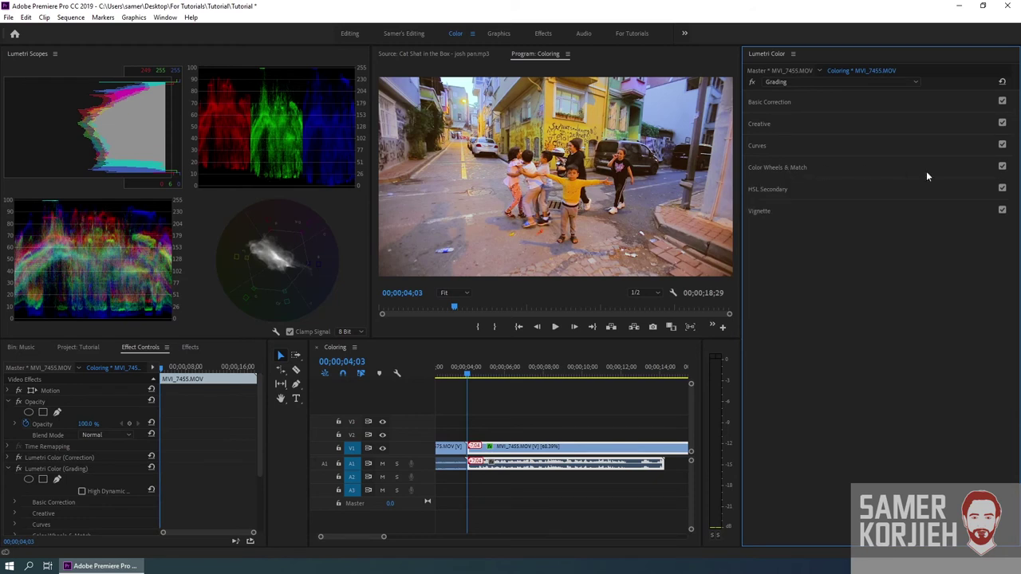
pyautogui.click(1003, 167)
pyautogui.click(1002, 167)
pyautogui.click(757, 146)
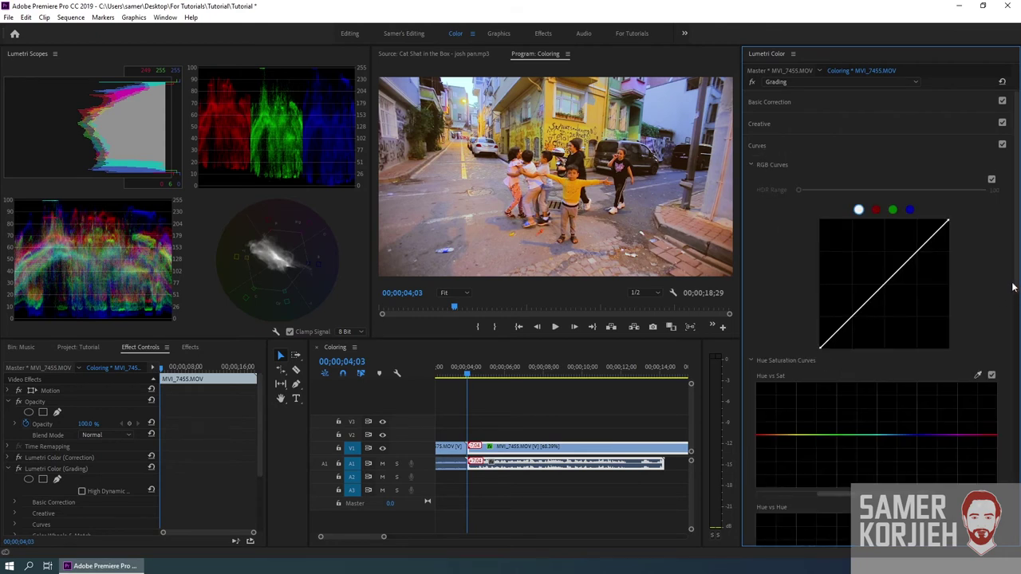
pyautogui.moveTo(1015, 286); pyautogui.dragTo(1014, 368)
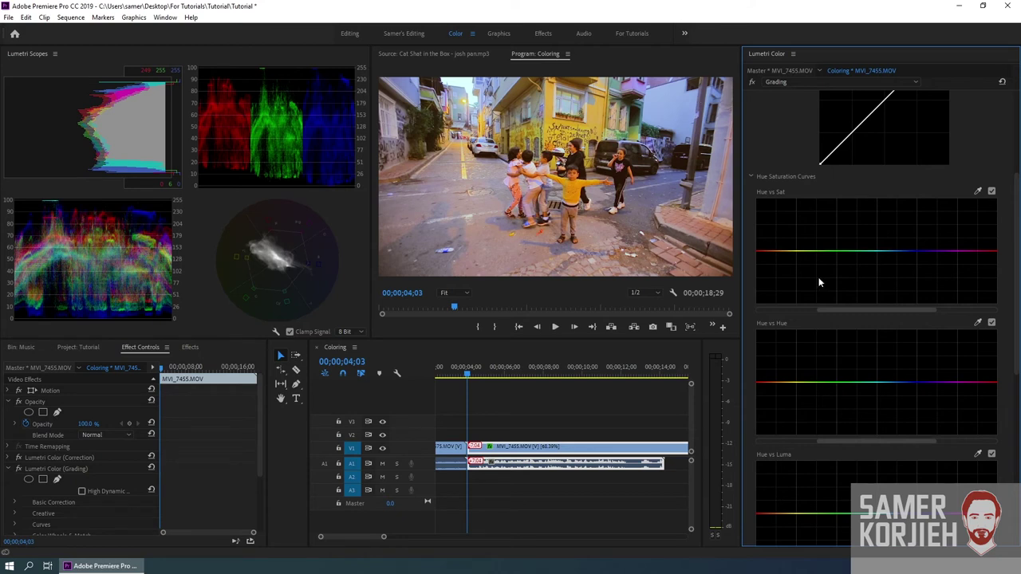
pyautogui.click(978, 193)
pyautogui.doubleClick(904, 251)
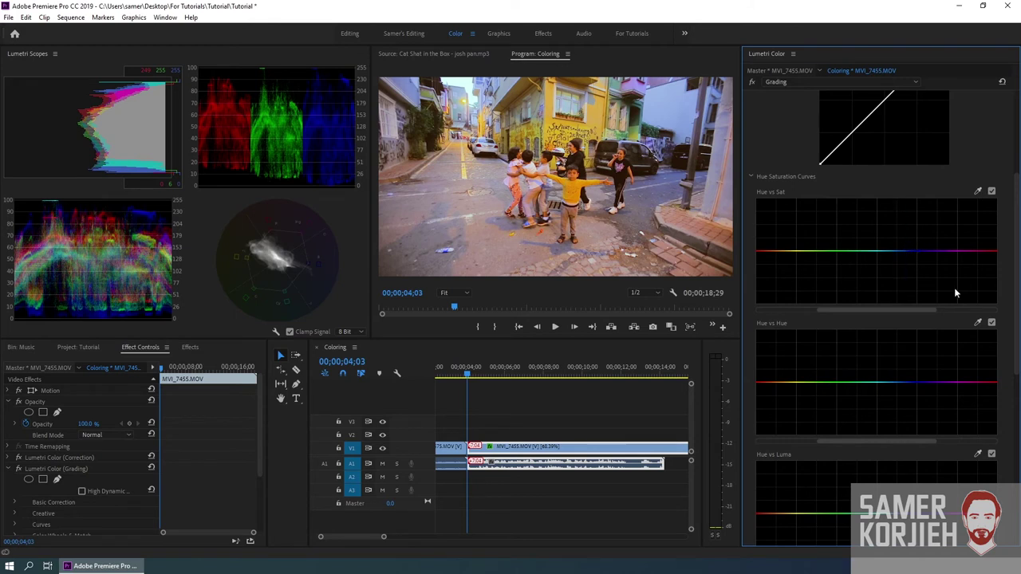
# Sample a colour for Hue vs Hue and pull its control point down to shift that hue.
pyautogui.click(978, 322)
pyautogui.click(679, 111)
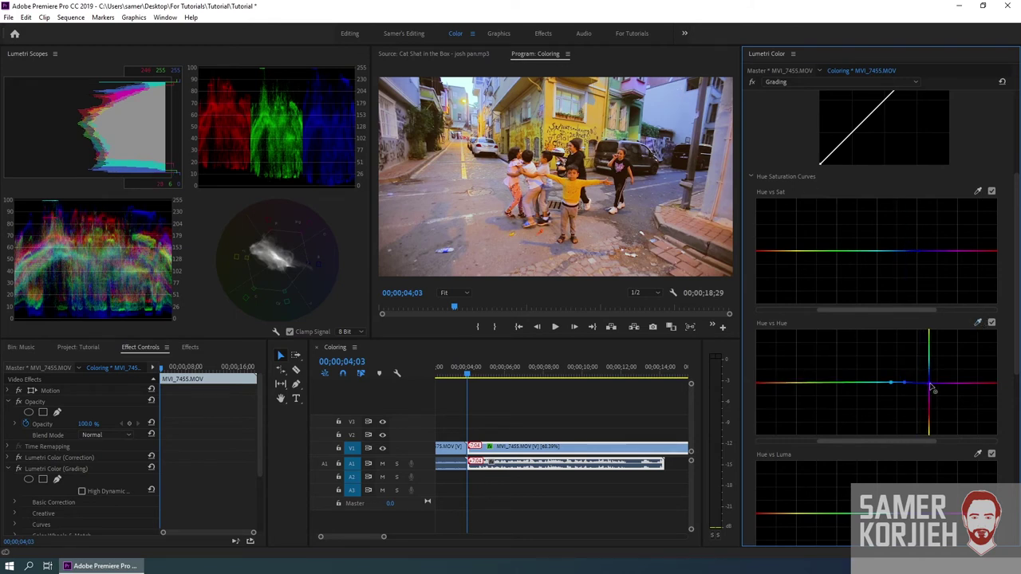
pyautogui.click(933, 383)
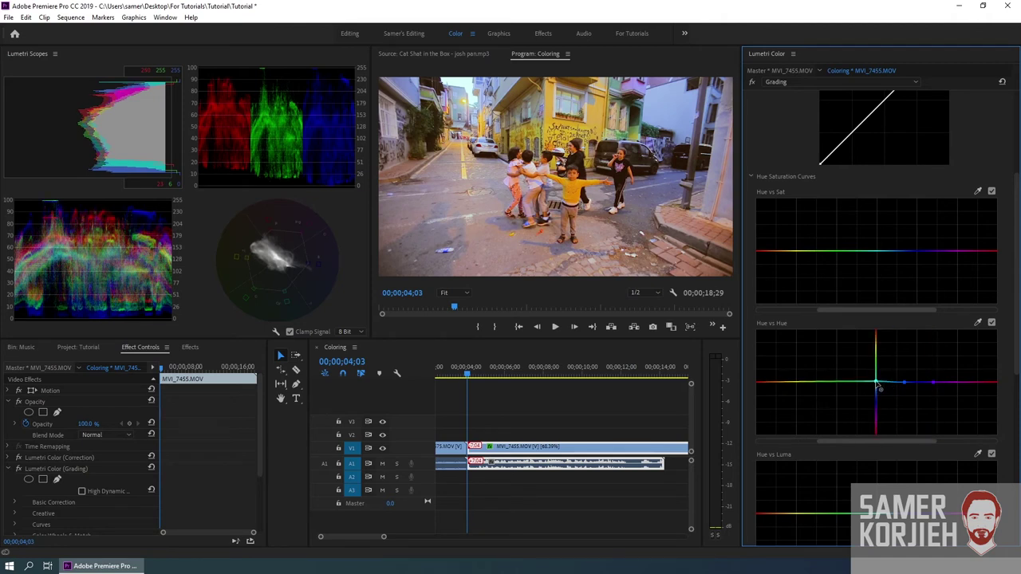
pyautogui.click(876, 382)
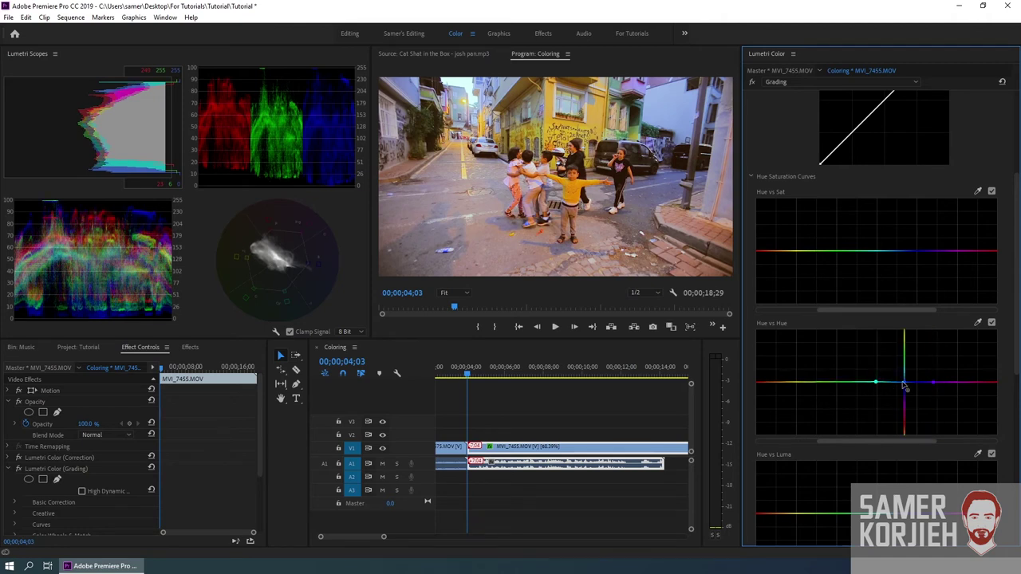
pyautogui.moveTo(904, 385); pyautogui.dragTo(907, 389)
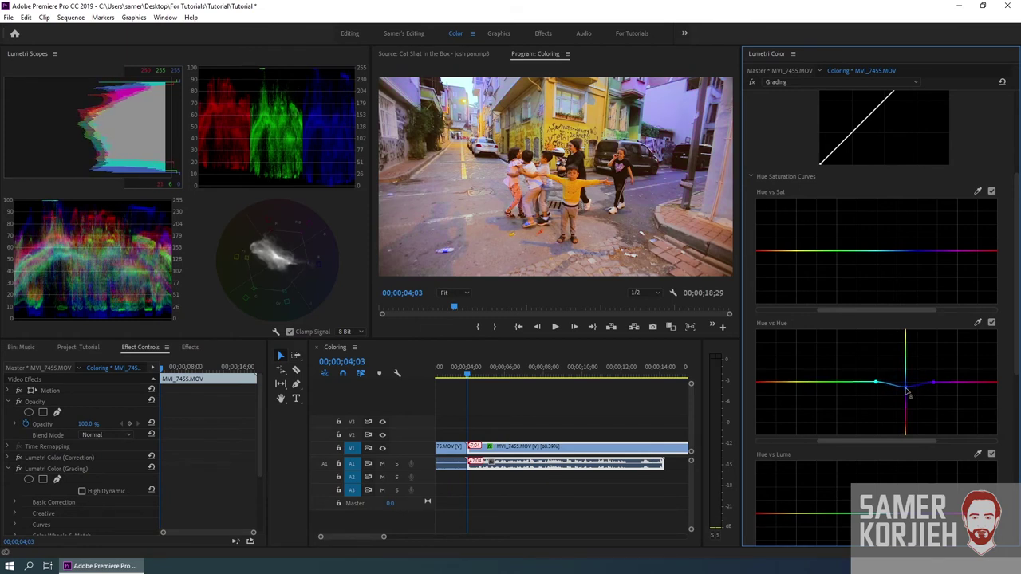
pyautogui.moveTo(907, 387); pyautogui.dragTo(909, 389)
# Add red and yellow range points on Hue vs Hue and raise the warm-tone point.
pyautogui.moveTo(846, 442); pyautogui.dragTo(860, 441)
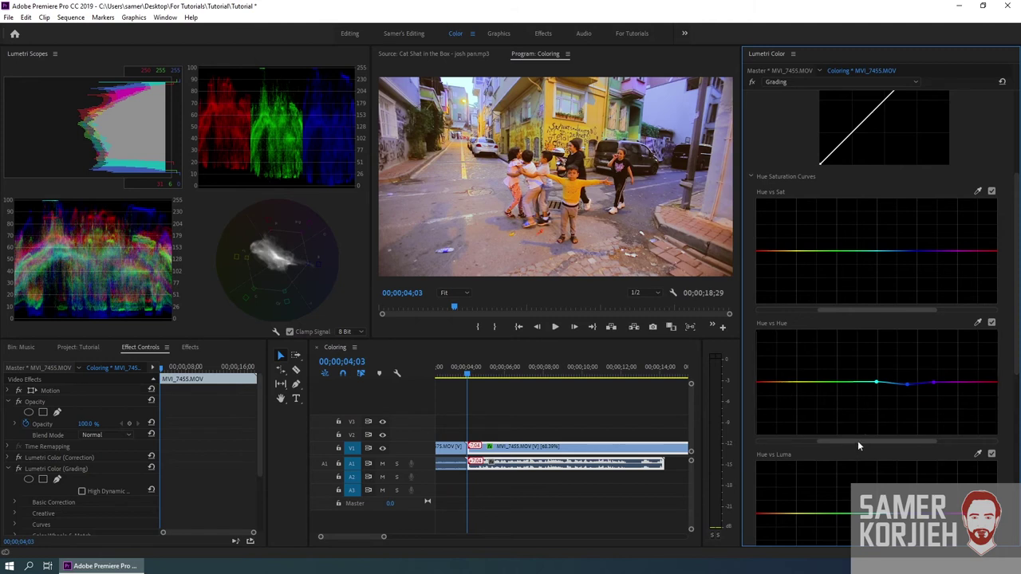
pyautogui.click(833, 382)
pyautogui.click(796, 382)
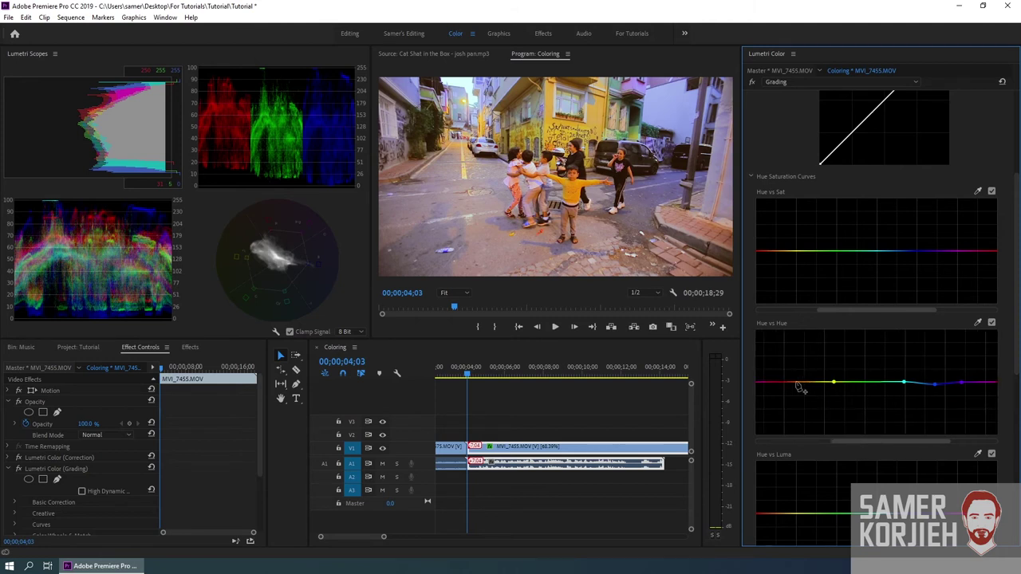
pyautogui.click(813, 382)
pyautogui.moveTo(814, 384); pyautogui.dragTo(817, 384)
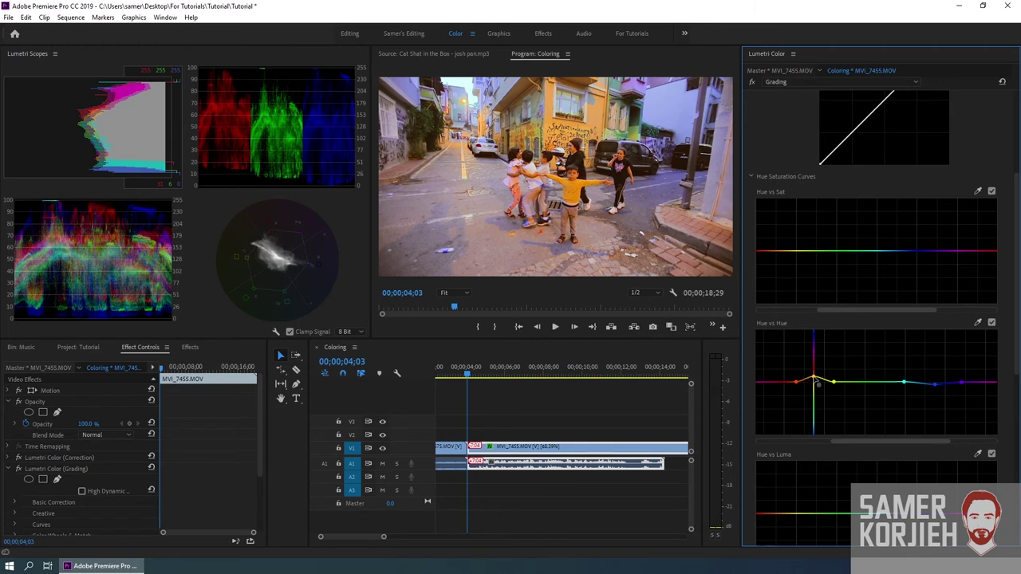
# Toggle the Hue vs Hue shift repeatedly to compare, leaving it enabled.
pyautogui.click(991, 324)
pyautogui.click(991, 324)
pyautogui.click(991, 324)
pyautogui.click(992, 324)
pyautogui.click(991, 324)
pyautogui.click(991, 324)
pyautogui.click(991, 324)
pyautogui.click(991, 324)
# Nudge the blue-range Hue vs Hue point down and left, then disable the shift to compare.
pyautogui.moveTo(936, 391); pyautogui.dragTo(939, 393)
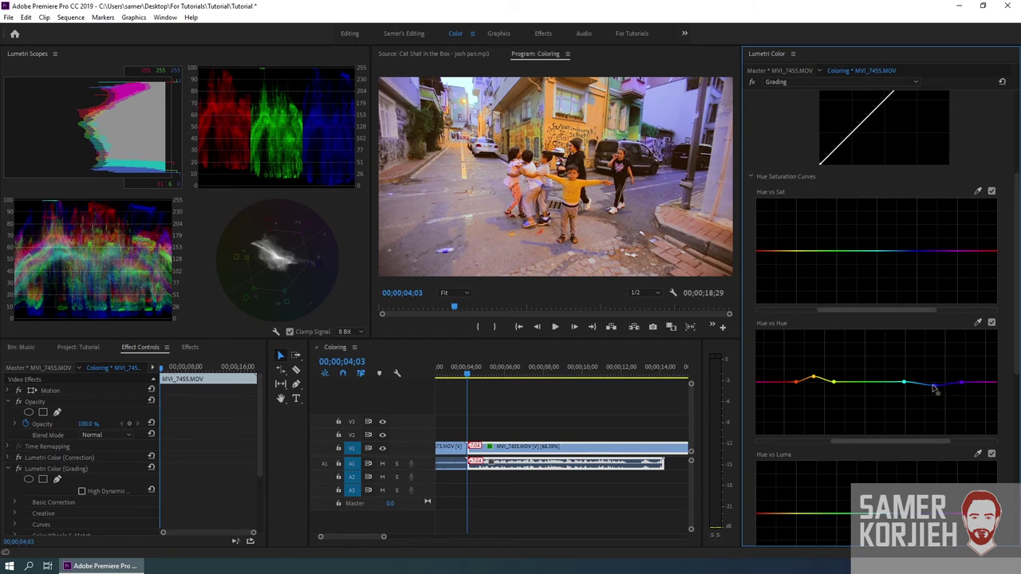
pyautogui.moveTo(935, 387); pyautogui.dragTo(939, 391)
pyautogui.moveTo(939, 389); pyautogui.dragTo(936, 387)
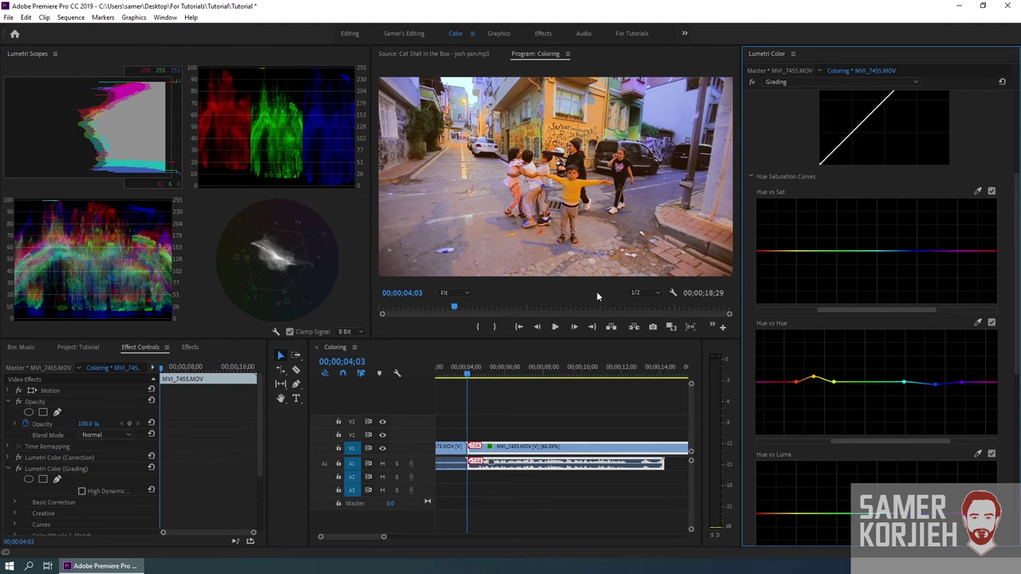
pyautogui.click(992, 322)
# Flip the Hue vs Hue shift on and off repeatedly, leave it enabled, and scroll to Sat vs Sat.
pyautogui.click(991, 322)
pyautogui.click(991, 323)
pyautogui.click(991, 323)
pyautogui.click(991, 323)
pyautogui.click(992, 323)
pyautogui.click(991, 322)
pyautogui.click(991, 323)
pyautogui.click(991, 323)
pyautogui.click(991, 323)
pyautogui.click(992, 322)
pyautogui.click(991, 323)
pyautogui.moveTo(1015, 311); pyautogui.dragTo(1014, 489)
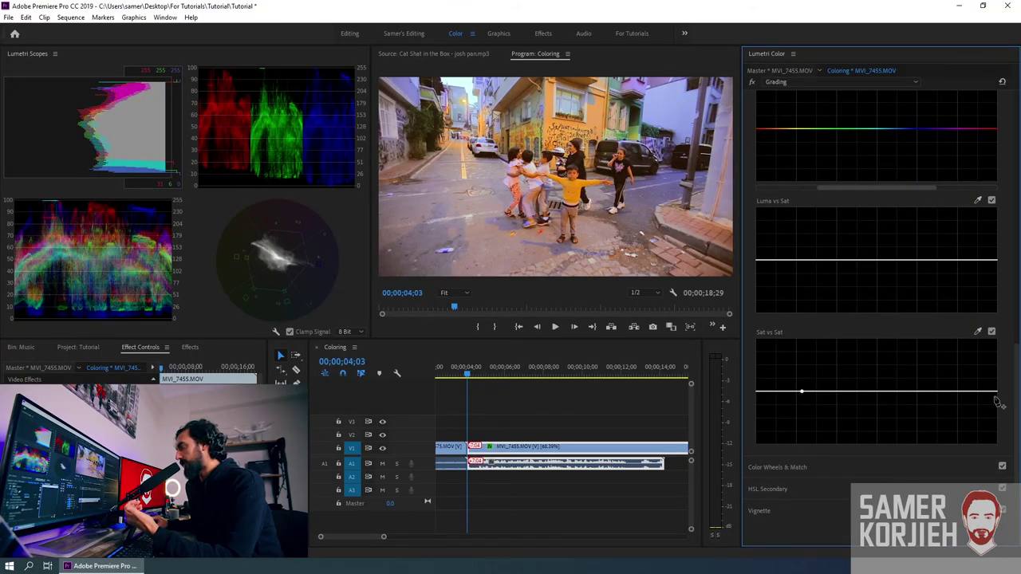
# Add a mid-curve point on Sat vs Sat and set the low-saturation end to a gentle lift.
pyautogui.click(815, 392)
pyautogui.moveTo(802, 392)
pyautogui.mouseDown()
pyautogui.moveTo(780, 373)
pyautogui.moveTo(739, 543)
pyautogui.mouseUp()
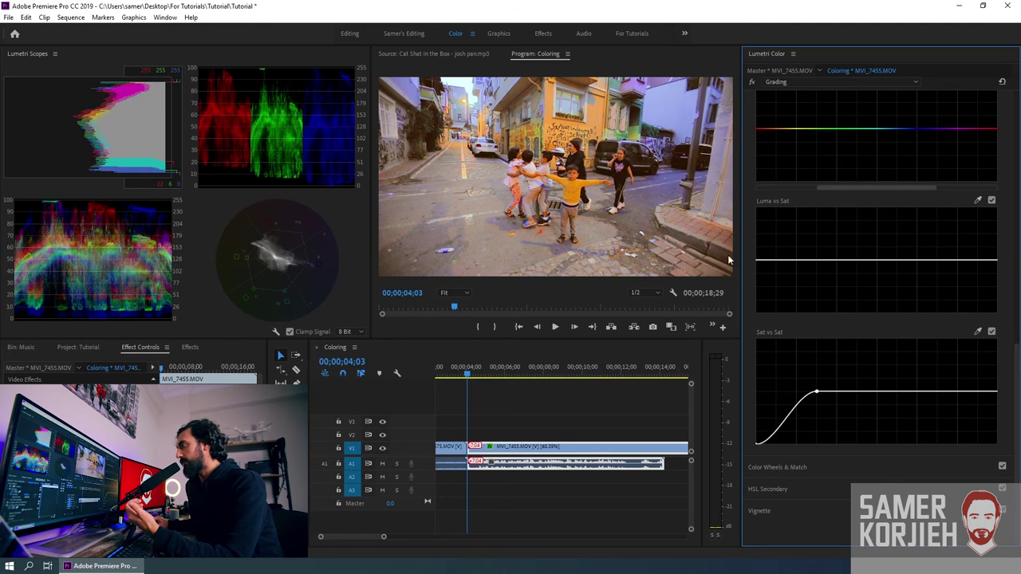
pyautogui.moveTo(758, 446); pyautogui.dragTo(746, 319)
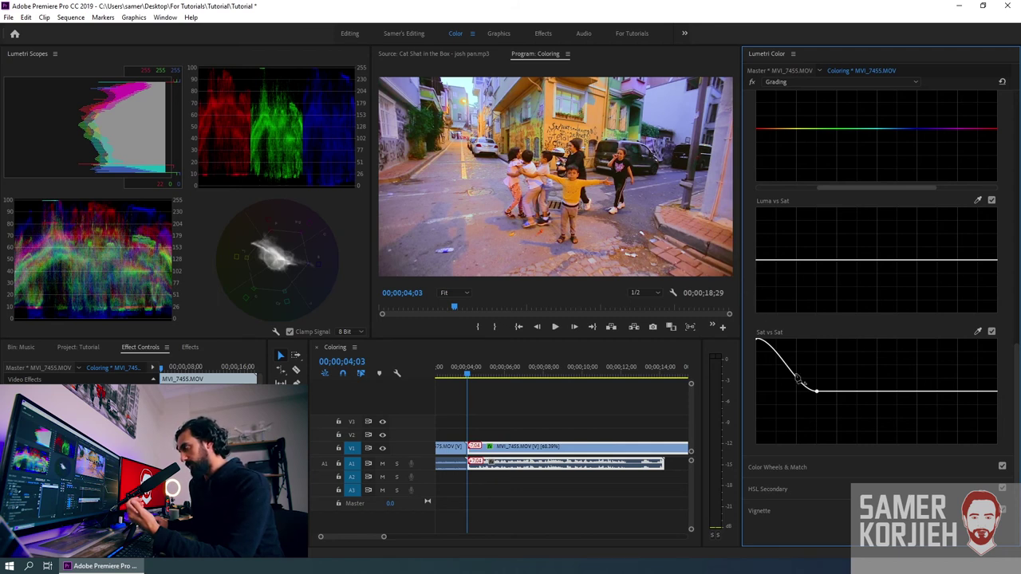
pyautogui.moveTo(817, 392); pyautogui.dragTo(843, 392)
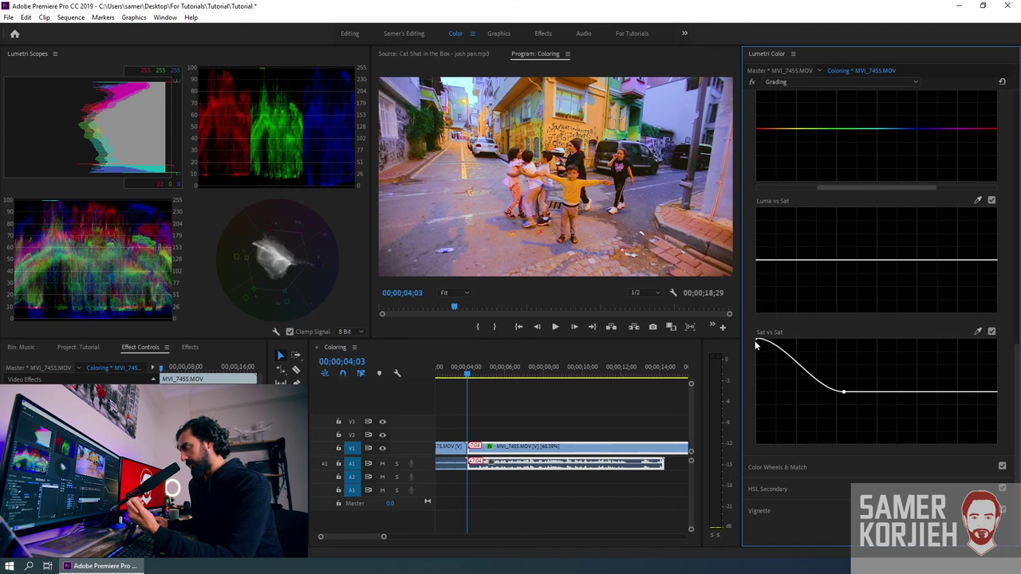
pyautogui.moveTo(758, 342)
pyautogui.mouseDown()
pyautogui.moveTo(755, 438)
pyautogui.moveTo(749, 338)
pyautogui.moveTo(747, 441)
pyautogui.moveTo(756, 386)
pyautogui.mouseUp()
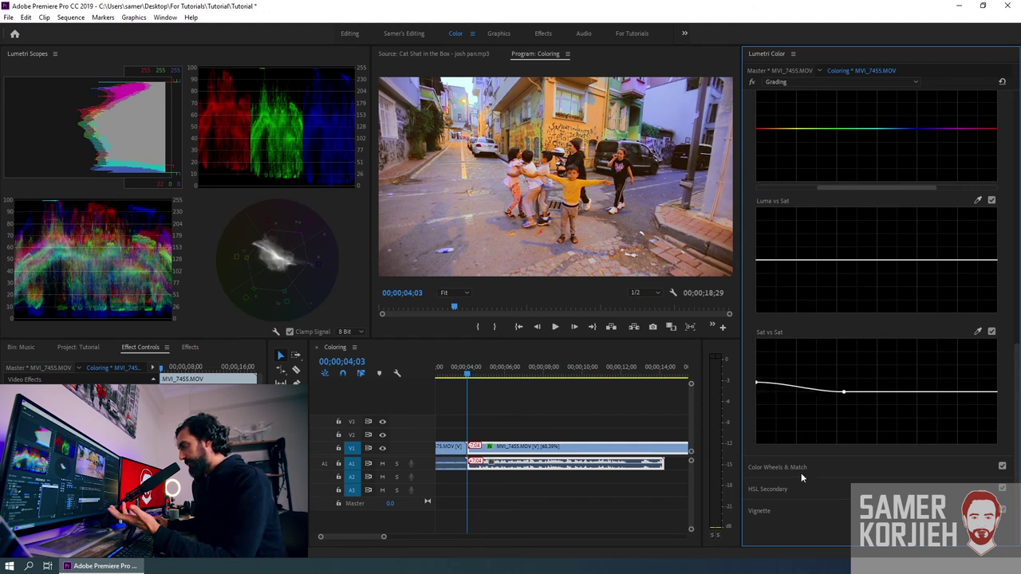
# Add a third blank Lumetri Color effect named 'Adjustment' and scroll the panel to the top.
pyautogui.click(781, 84)
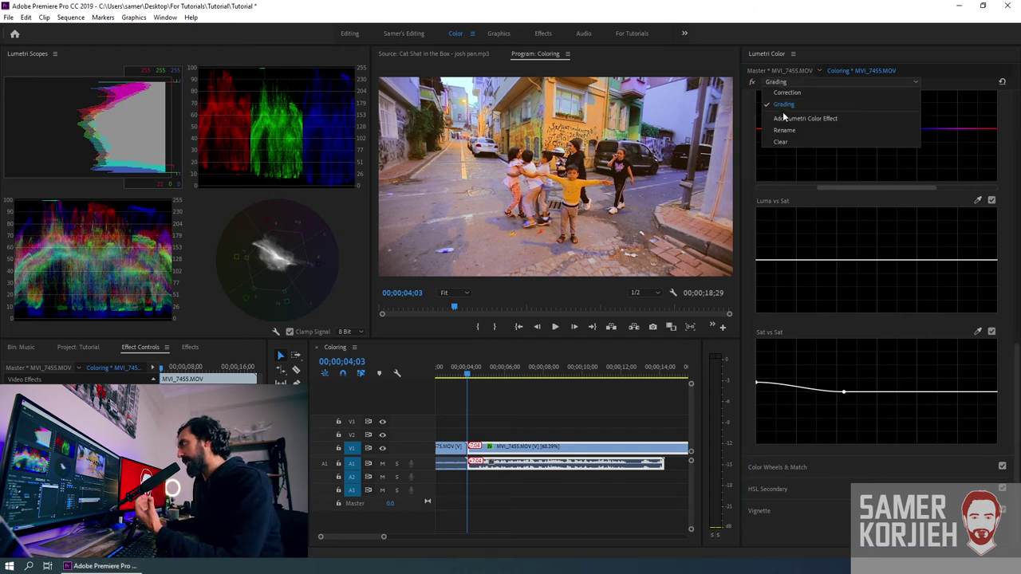
pyautogui.click(784, 120)
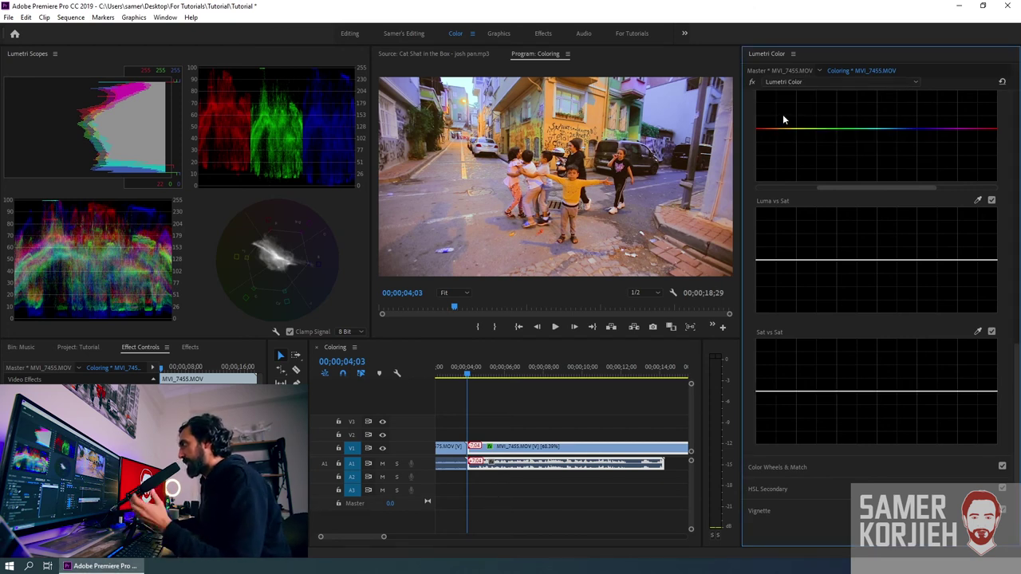
pyautogui.click(802, 81)
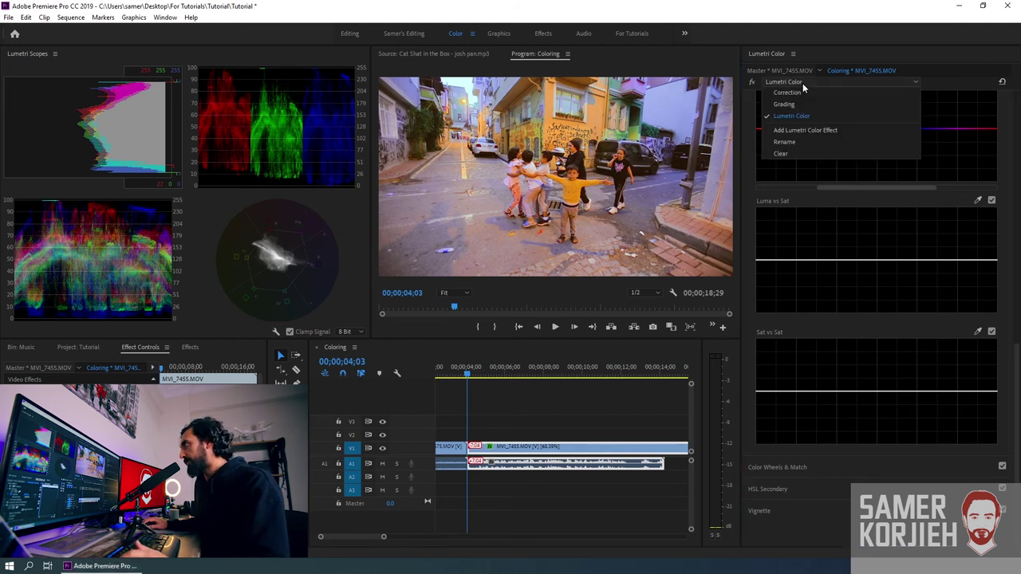
pyautogui.click(810, 141)
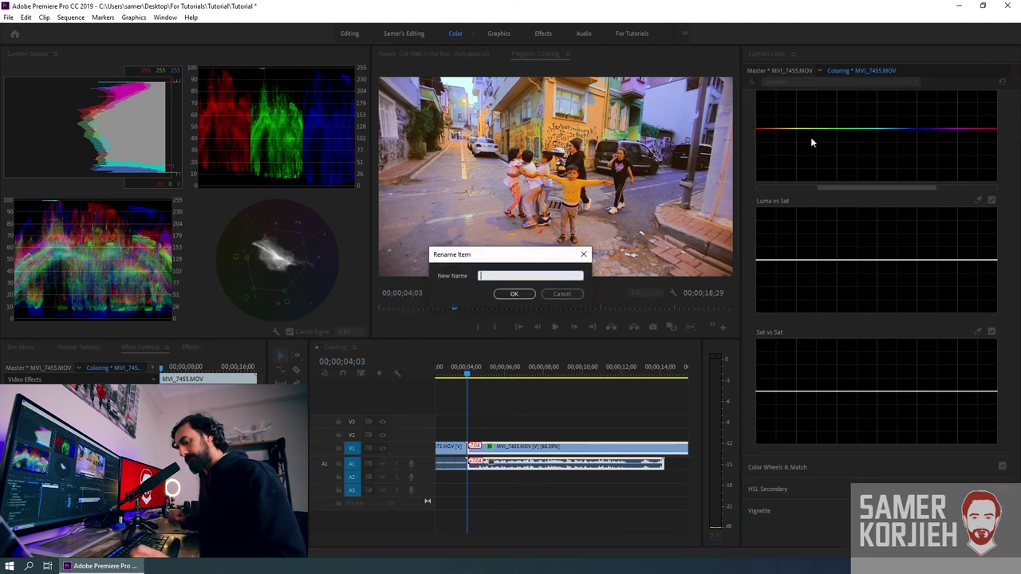
pyautogui.write('Adjustment')
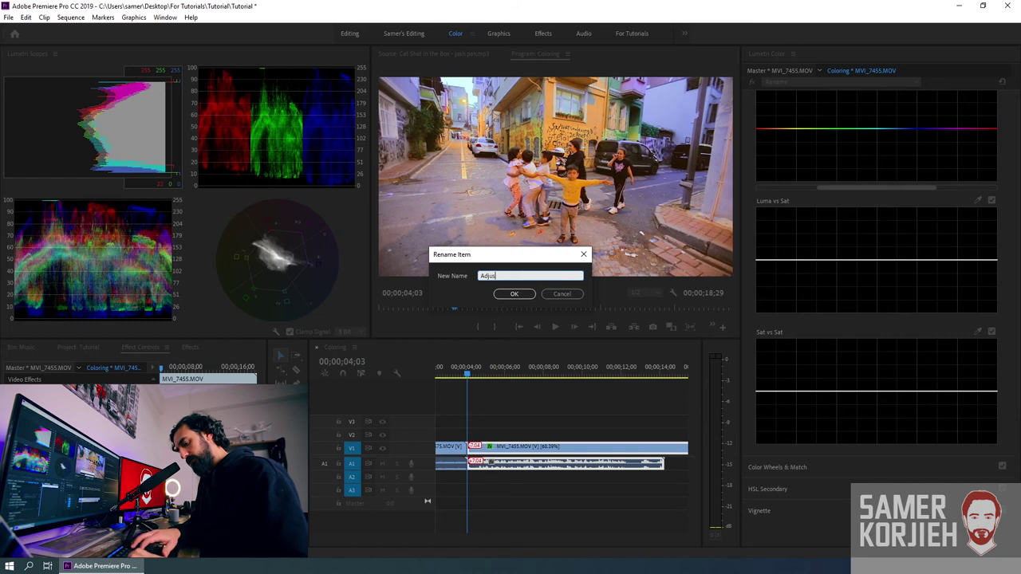
pyautogui.press('Return')
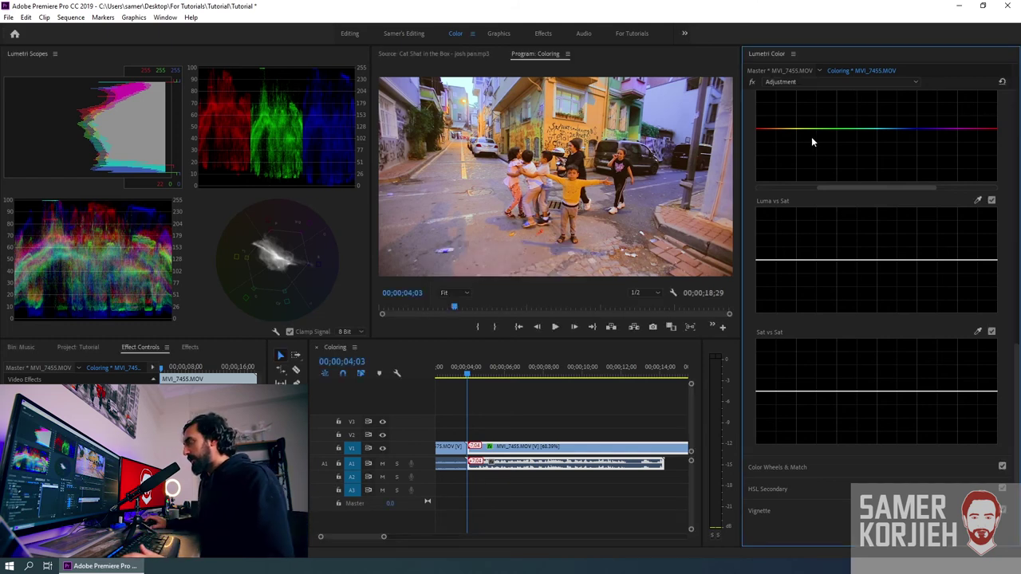
pyautogui.scroll(3, 888, 159)
pyautogui.scroll(3, 888, 167)
pyautogui.scroll(3, 887, 169)
pyautogui.scroll(2, 886, 180)
pyautogui.scroll(2, 760, 150)
pyautogui.scroll(5, 760, 150)
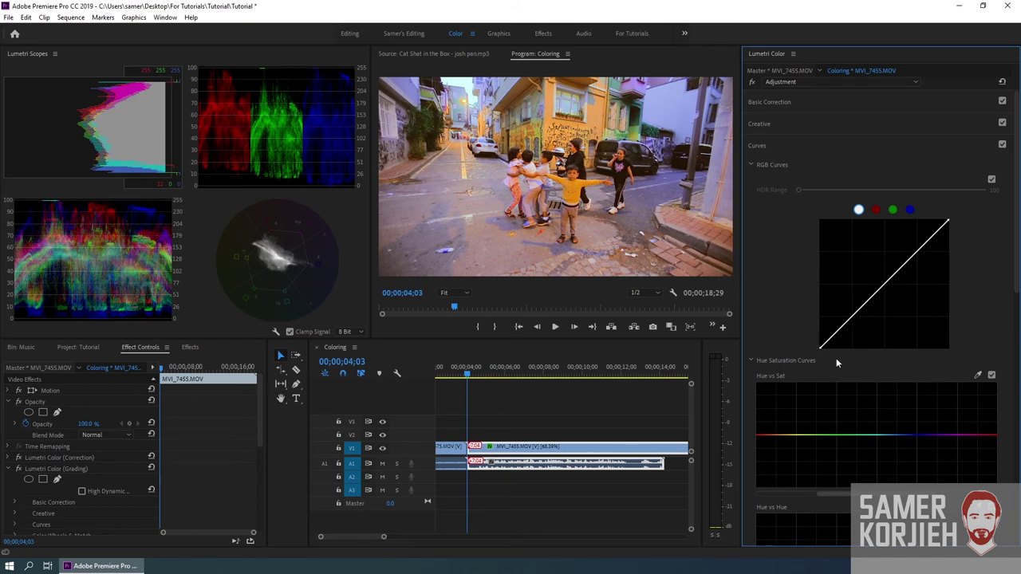
# Deepen the master RGB curve's black point, add a slightly raised midtone point, then select the red channel.
pyautogui.moveTo(822, 349); pyautogui.dragTo(805, 344)
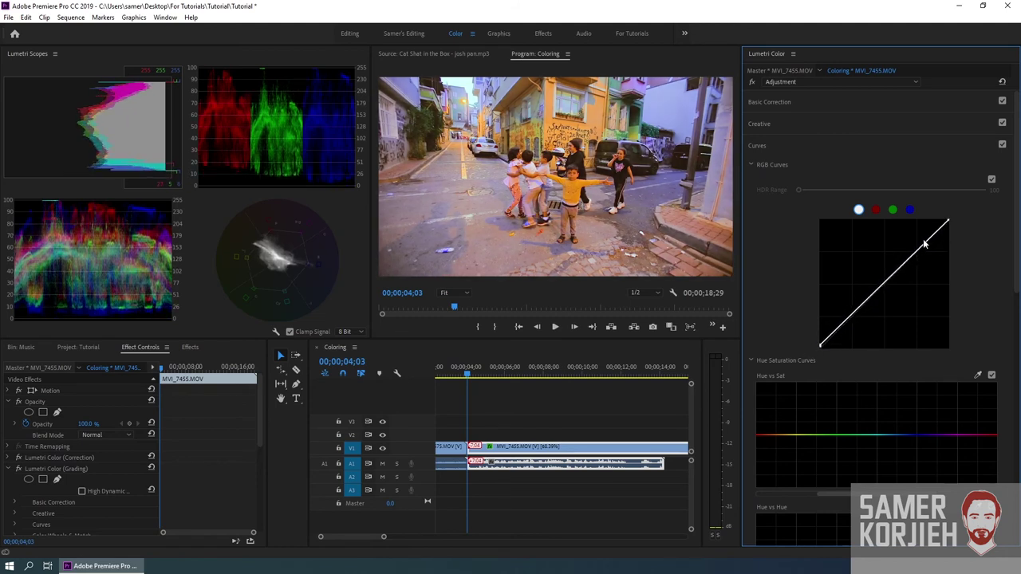
pyautogui.moveTo(911, 261); pyautogui.dragTo(909, 264)
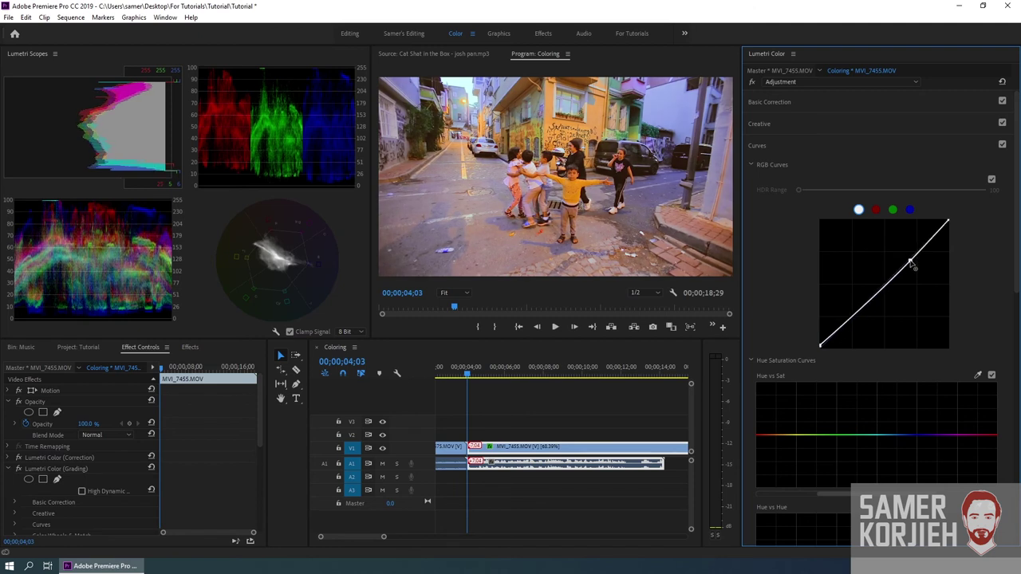
pyautogui.moveTo(912, 266); pyautogui.dragTo(910, 261)
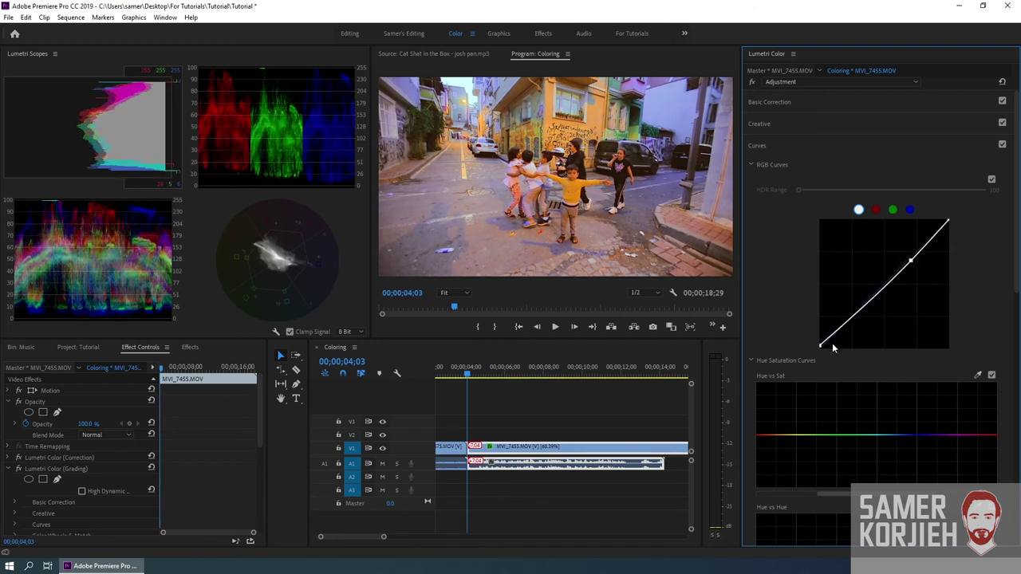
pyautogui.click(874, 210)
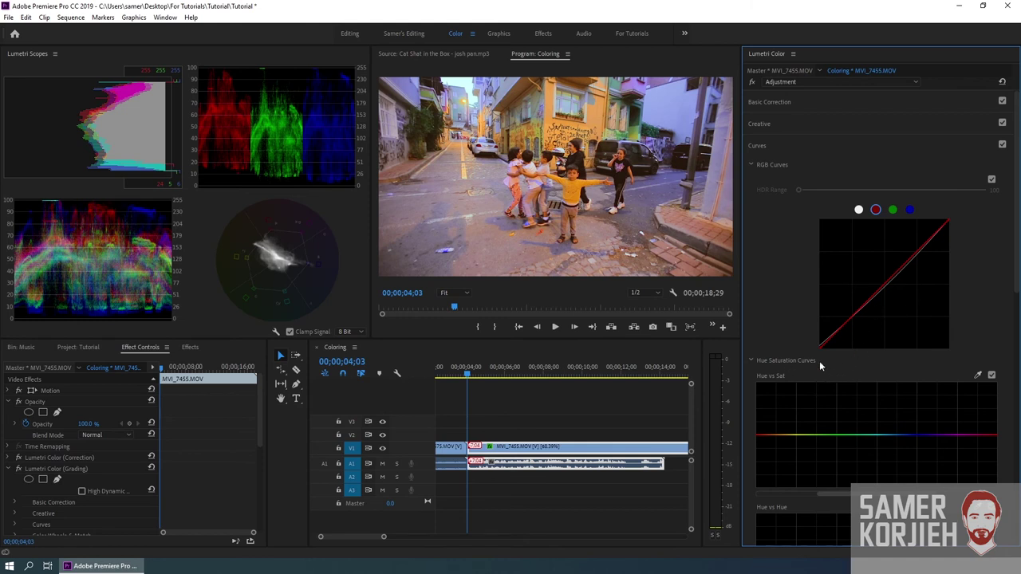
# Fine-tune the red curve's shadow points and pull the blue curve's black point down slightly.
pyautogui.click(856, 312)
pyautogui.moveTo(819, 347); pyautogui.dragTo(810, 333)
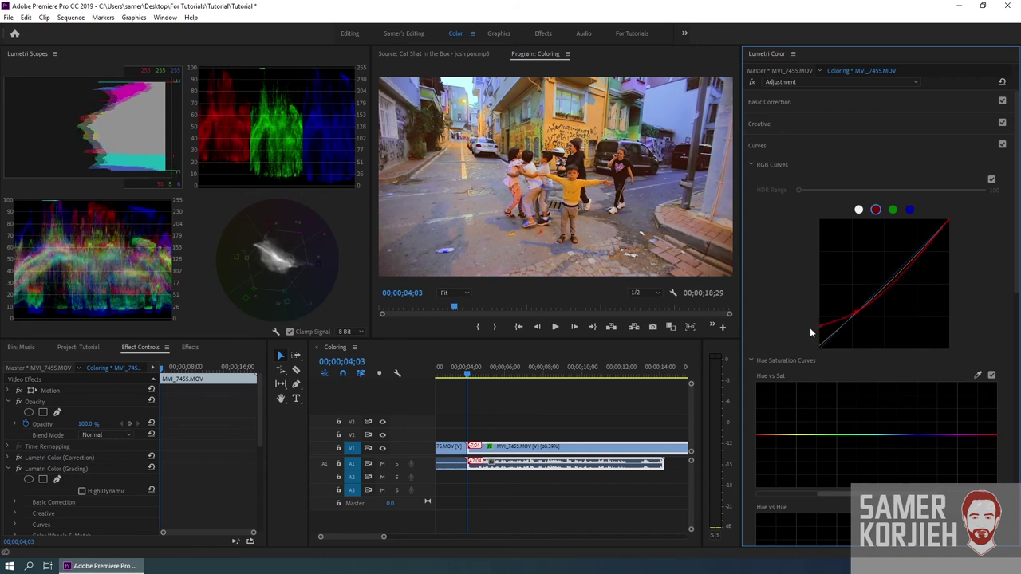
pyautogui.moveTo(809, 327); pyautogui.dragTo(809, 347)
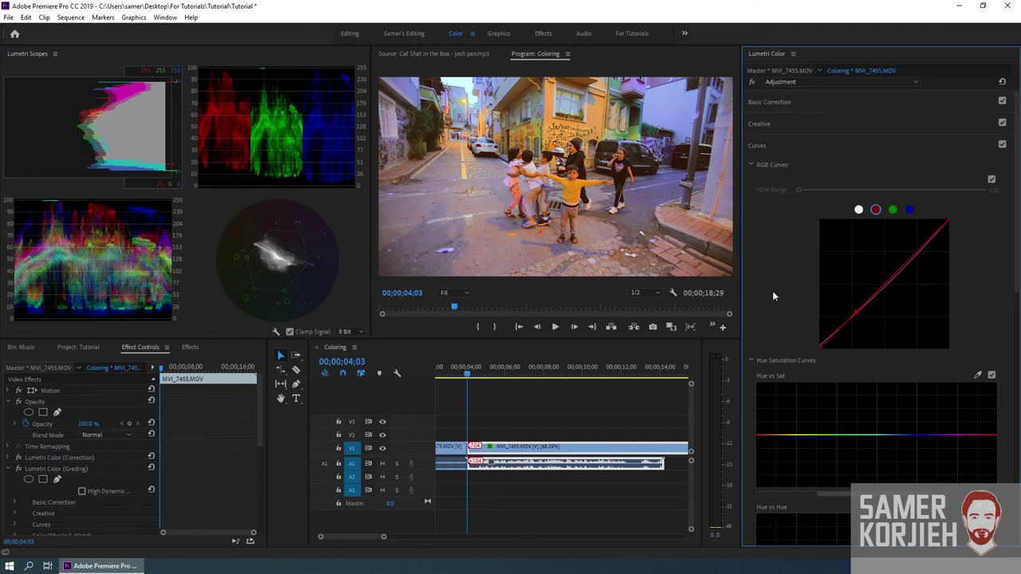
pyautogui.moveTo(820, 351); pyautogui.dragTo(814, 354)
pyautogui.moveTo(810, 343); pyautogui.dragTo(799, 340)
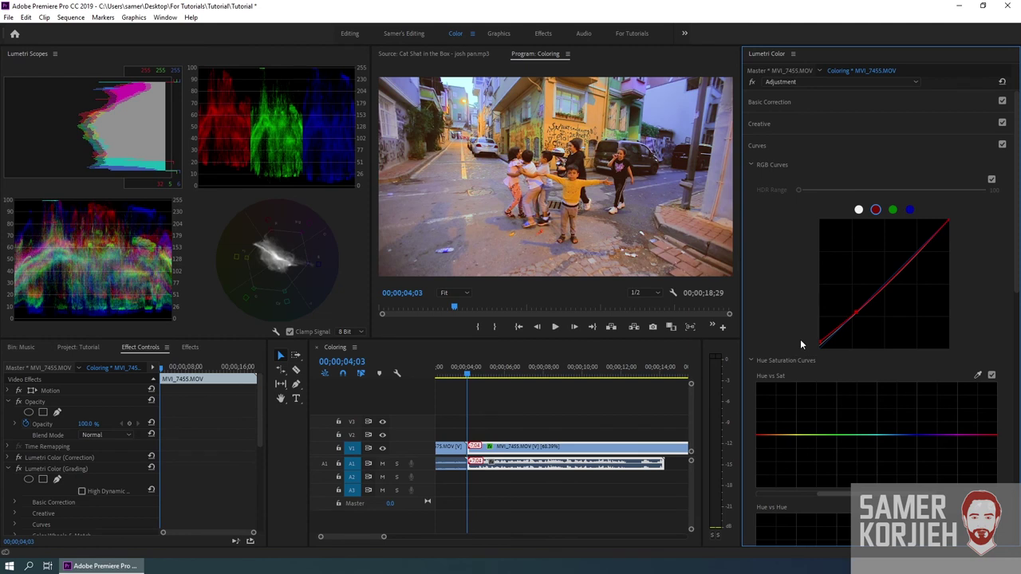
pyautogui.moveTo(858, 315); pyautogui.dragTo(857, 315)
pyautogui.click(909, 210)
pyautogui.moveTo(822, 351); pyautogui.dragTo(822, 352)
# Toggle RGB Curves, the curves section and the Lumetri effect off and on to compare.
pyautogui.click(992, 181)
pyautogui.click(992, 181)
pyautogui.click(992, 181)
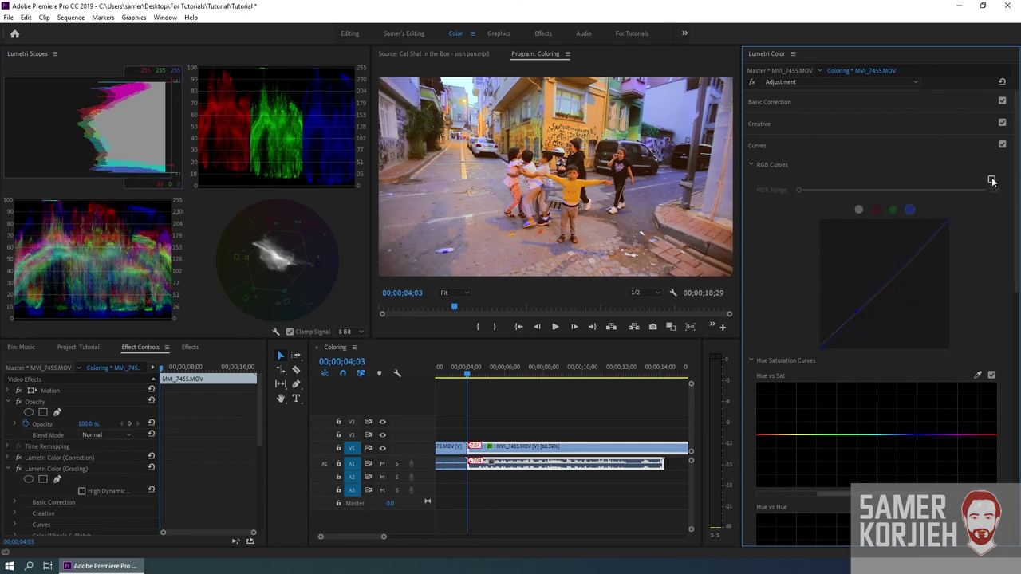
pyautogui.click(992, 181)
pyautogui.click(992, 181)
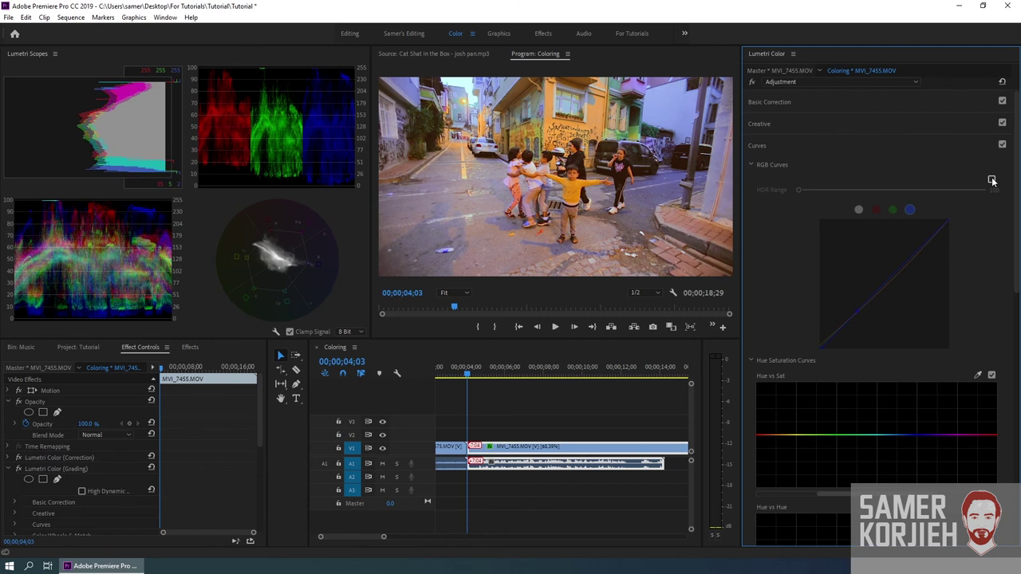
pyautogui.click(992, 181)
pyautogui.click(1002, 146)
pyautogui.click(1002, 146)
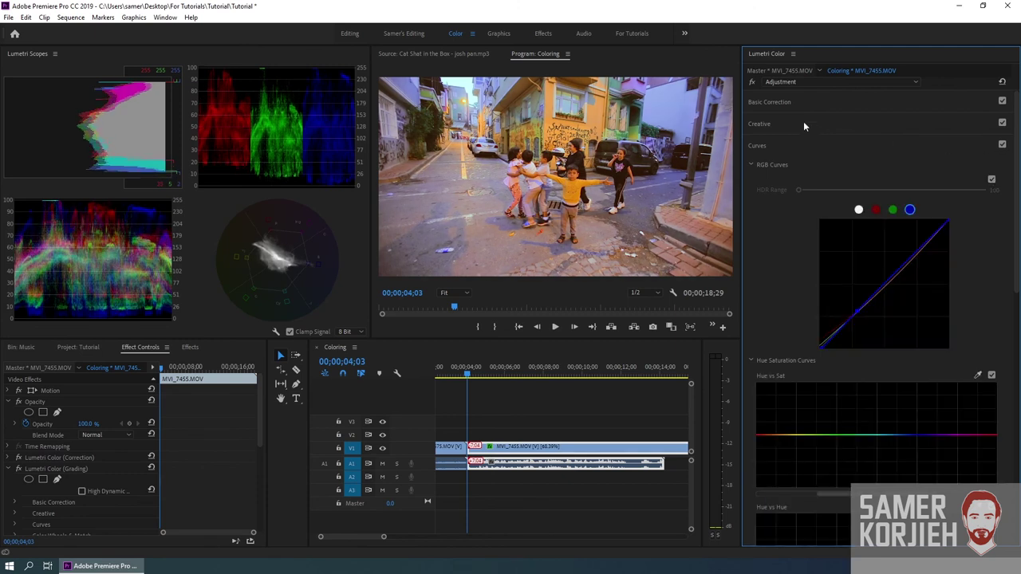
pyautogui.click(750, 82)
pyautogui.click(751, 83)
# Collapse the Grading effect and select all three Lumetri Color effects.
pyautogui.click(7, 470)
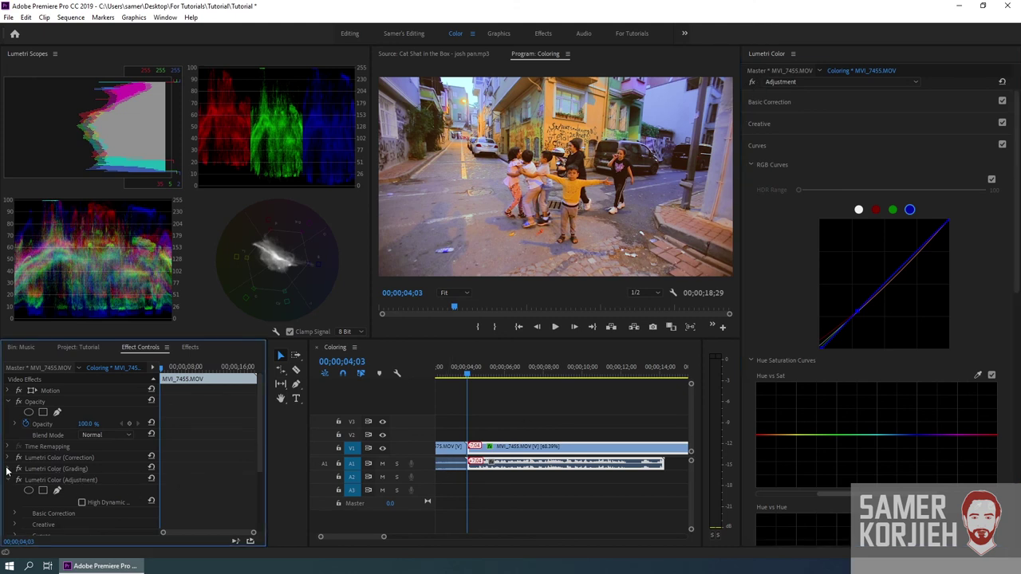
pyautogui.click(51, 480)
pyautogui.keyDown('ctrl'); pyautogui.click(55, 469); pyautogui.keyUp('ctrl')
pyautogui.keyDown('ctrl'); pyautogui.click(55, 459); pyautogui.keyUp('ctrl')
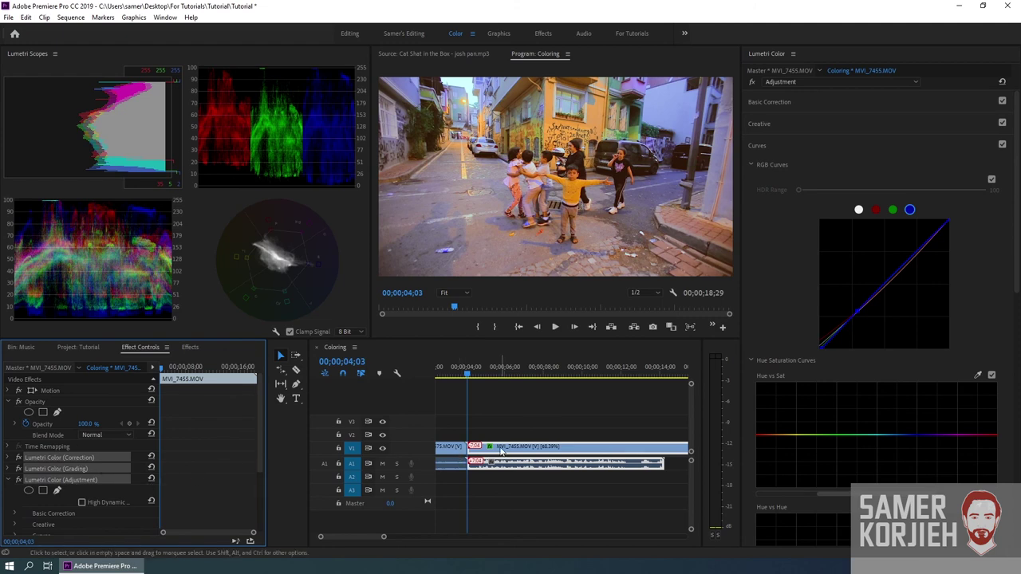
# Duplicate the street clip onto V2 and strip its three Lumetri Color effects.
pyautogui.keyDown('alt'); pyautogui.moveTo(493, 449); pyautogui.dragTo(493, 435); pyautogui.keyUp('alt')
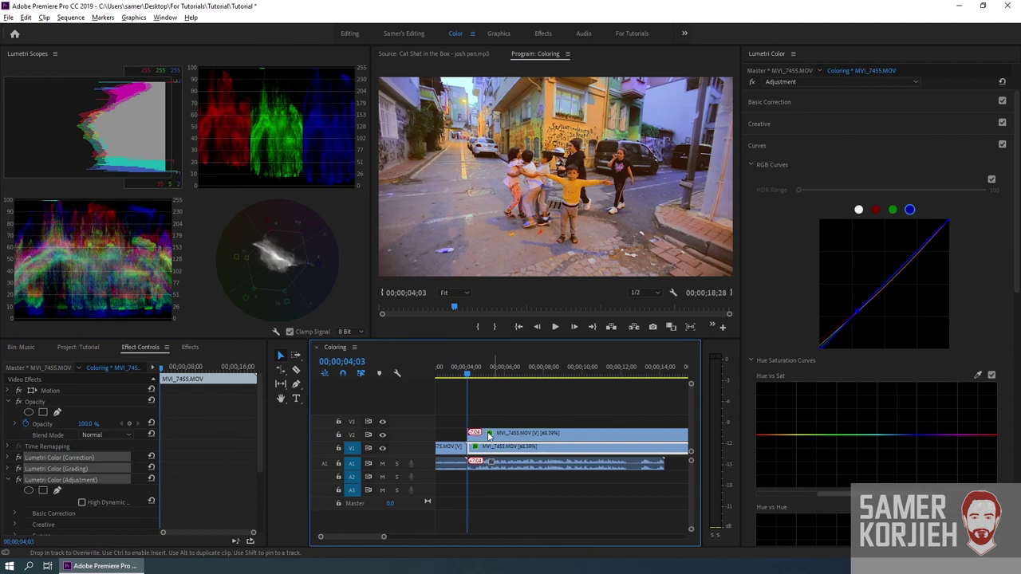
pyautogui.click(62, 479)
pyautogui.keyDown('ctrl'); pyautogui.click(61, 469); pyautogui.keyUp('ctrl')
pyautogui.keyDown('ctrl'); pyautogui.click(64, 461); pyautogui.keyUp('ctrl')
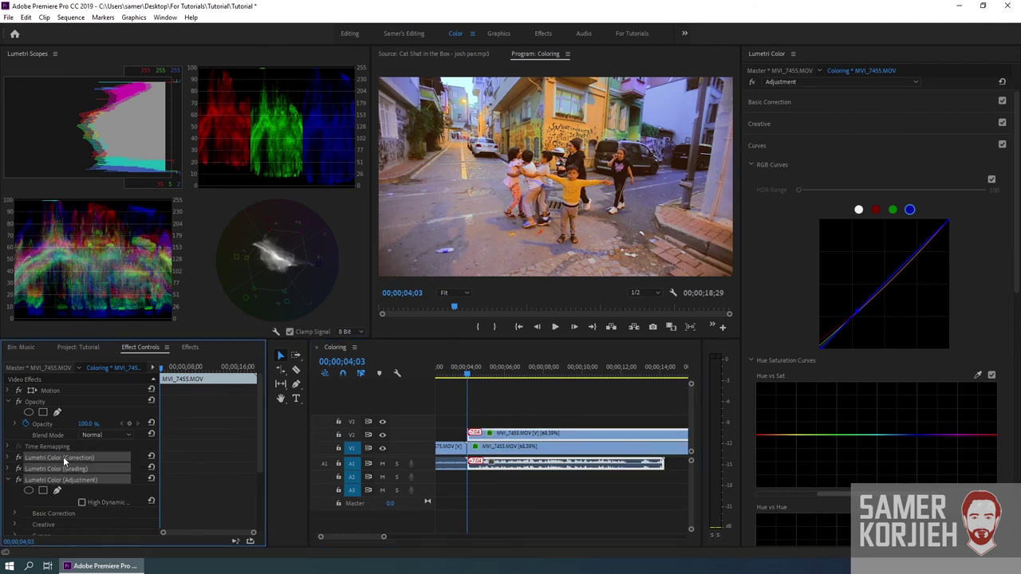
pyautogui.press('Delete')
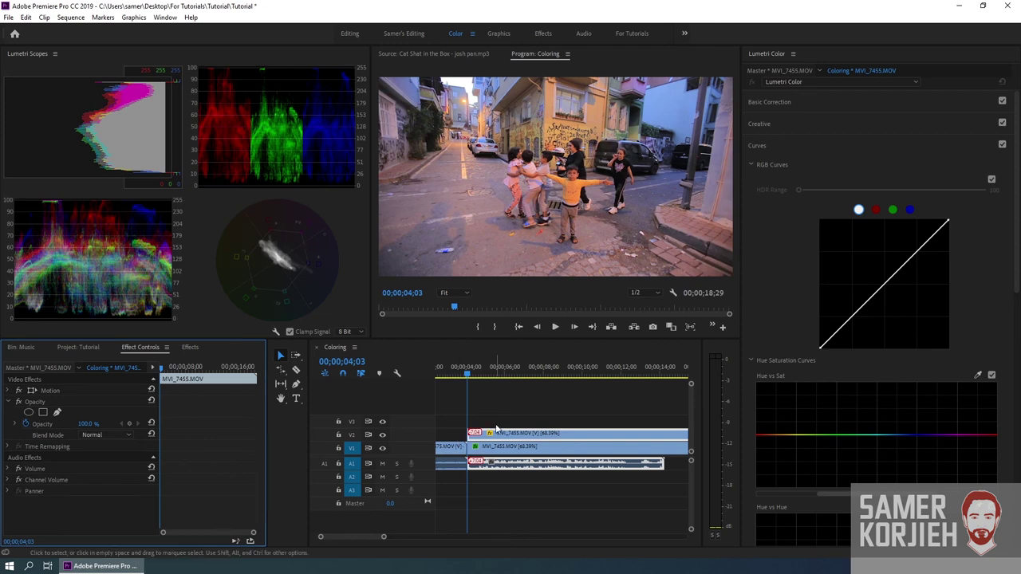
# Toggle V2 track output repeatedly to compare graded and ungraded versions.
pyautogui.click(382, 435)
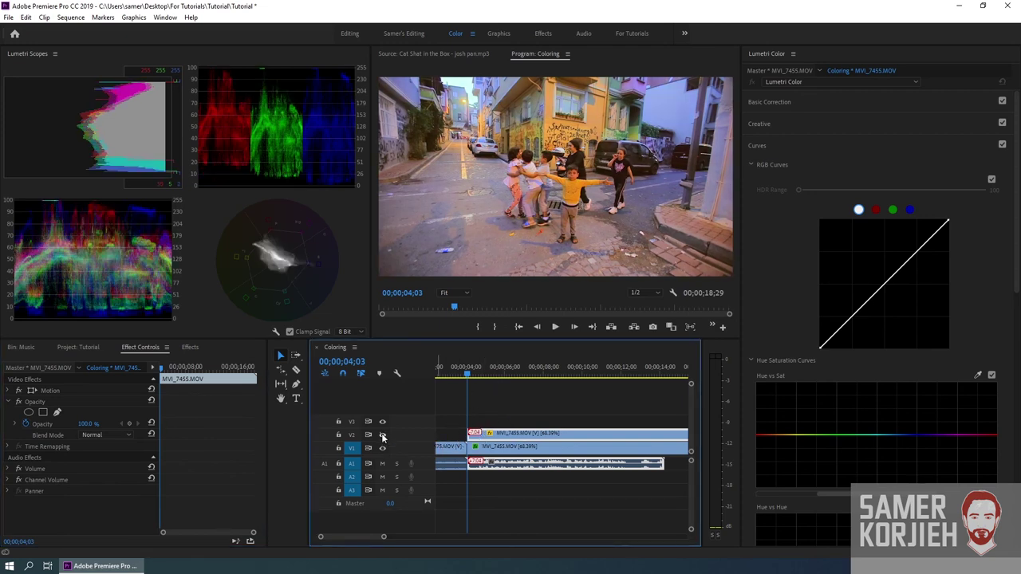
pyautogui.click(382, 435)
pyautogui.click(382, 435)
pyautogui.click(382, 436)
pyautogui.click(381, 435)
pyautogui.click(382, 435)
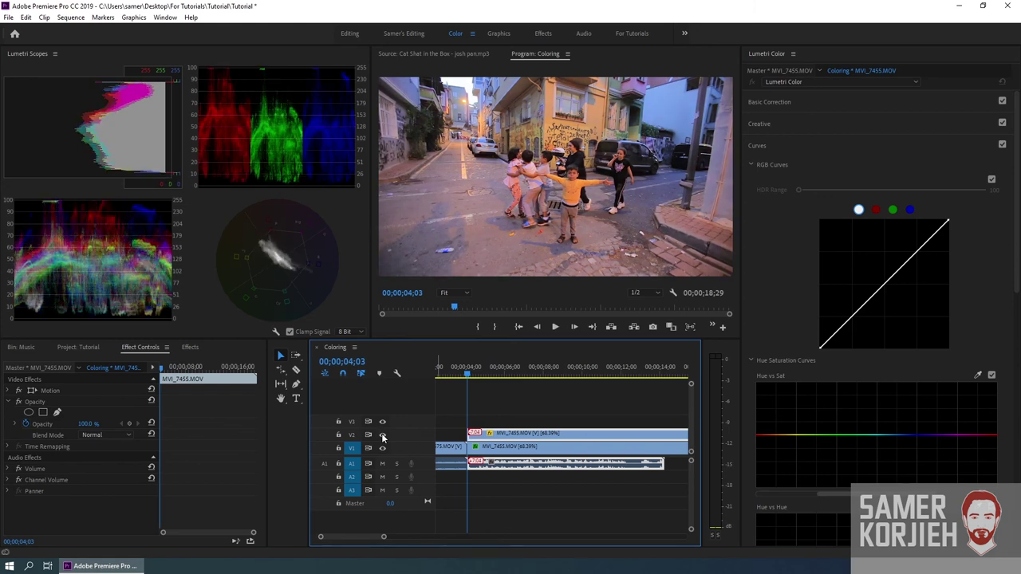
pyautogui.click(382, 435)
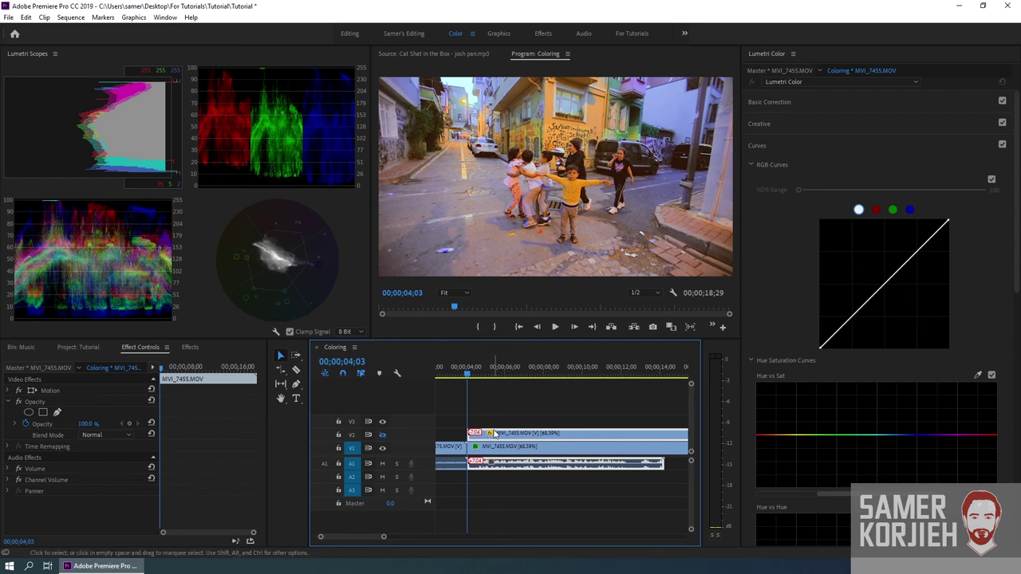
# Delete the ungraded V2 copy and scrub the playhead to the bridge shot.
pyautogui.press('Delete')
pyautogui.click(485, 448)
pyautogui.click(470, 377)
pyautogui.moveTo(470, 376); pyautogui.dragTo(457, 380)
# Play back the sequence from the start of the Bosphorus shot MVI_7575.MOV.
pyautogui.click(457, 379)
pyautogui.press('space')
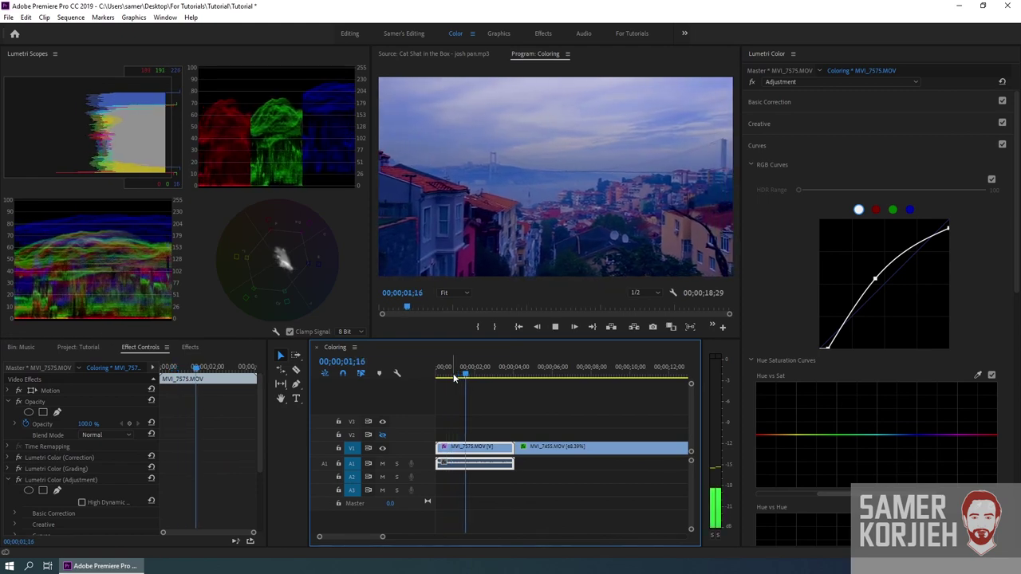